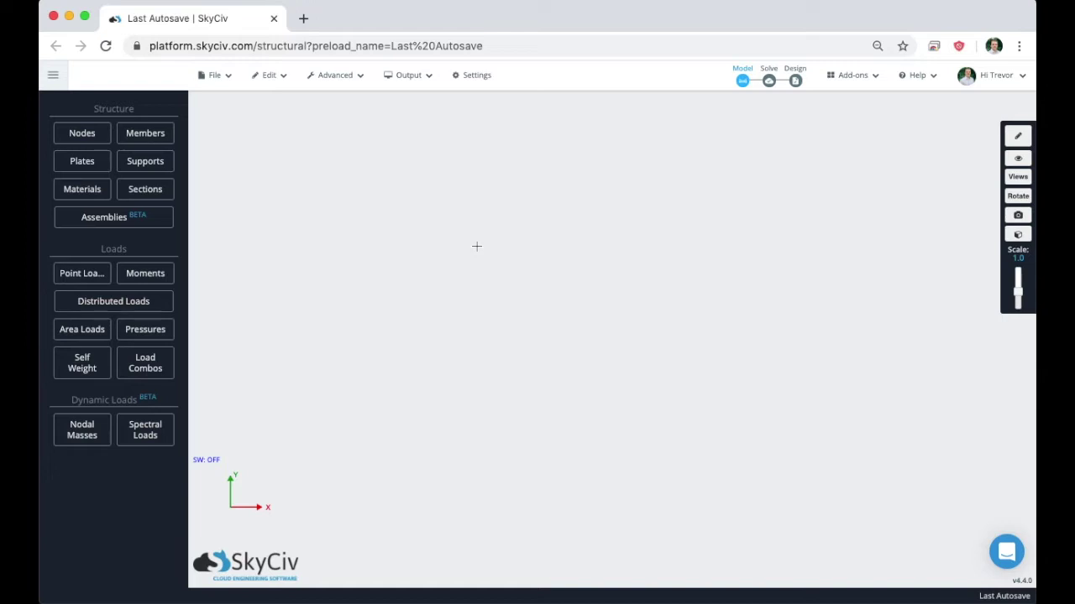
# - Create the first node at the origin with X, Y and Z positions of 0 ft
pyautogui.click(94, 145)
pyautogui.press('Return')
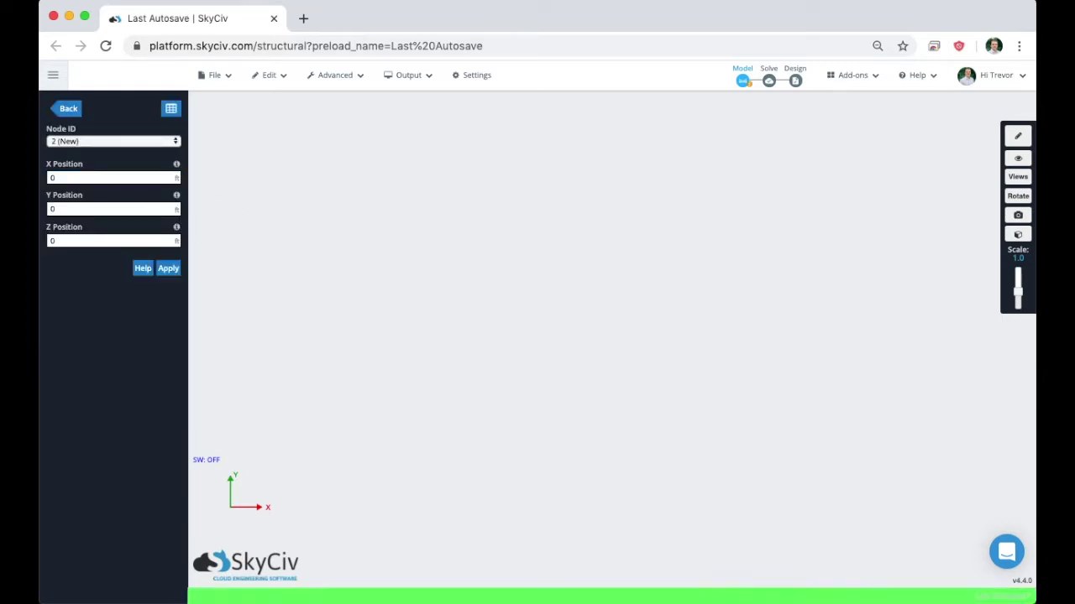
pyautogui.moveTo(651, 301); pyautogui.dragTo(484, 360, button='right')
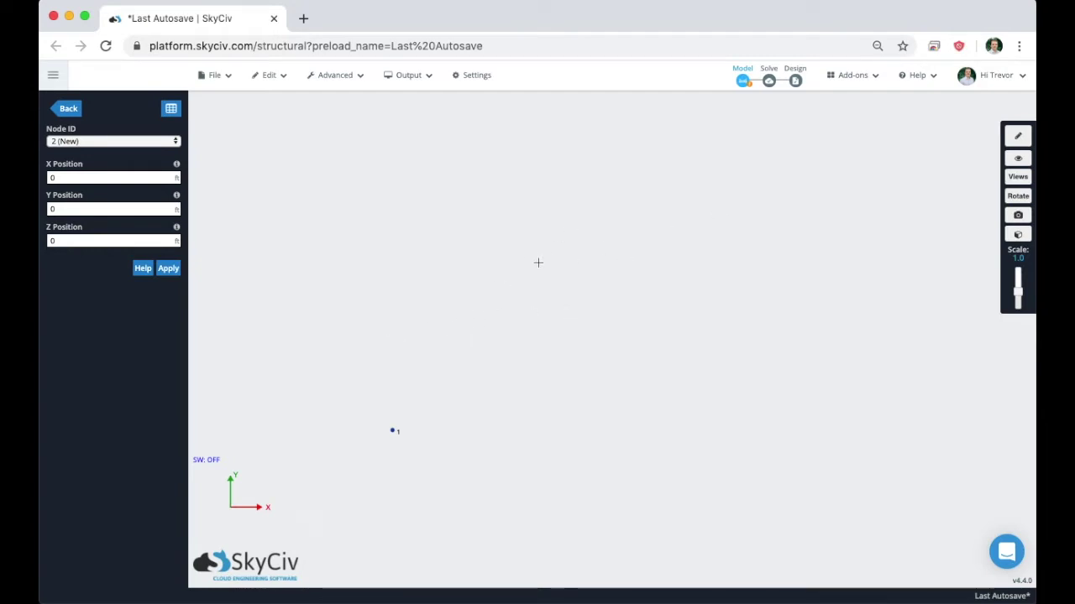
# - Activate the Pen tool and set its snap size to 0.5 ft
pyautogui.click(1017, 136)
pyautogui.click(961, 136)
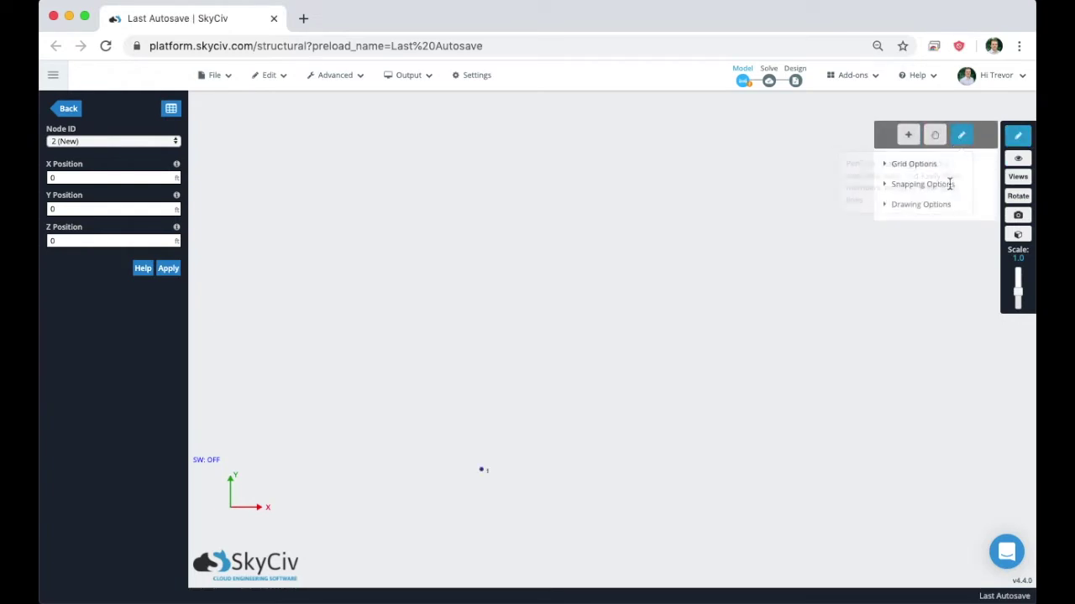
pyautogui.click(947, 185)
pyautogui.click(955, 250)
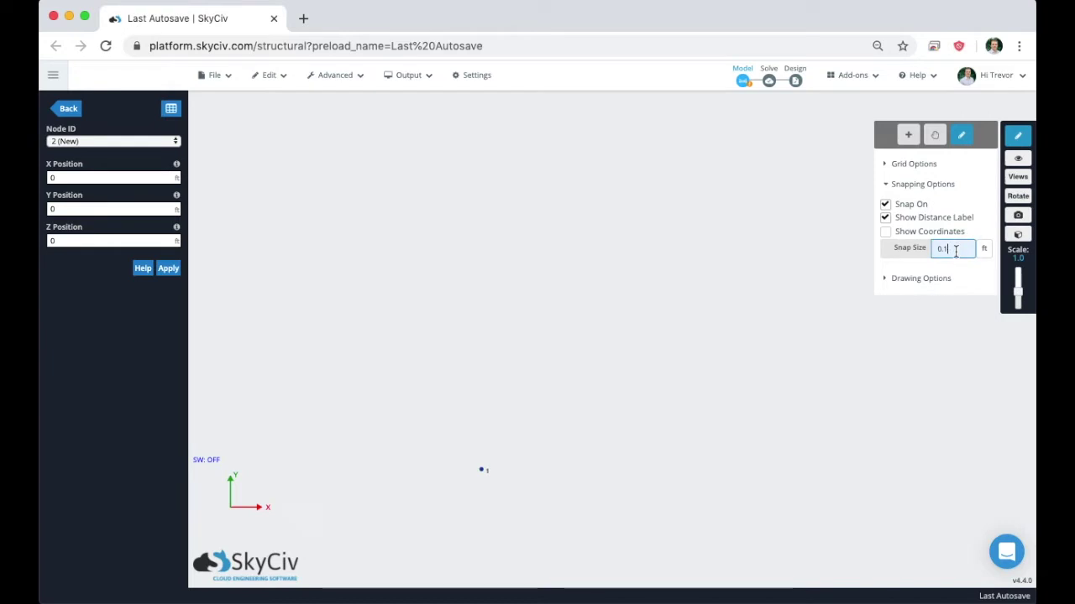
pyautogui.write('5')
pyautogui.press('Tab')
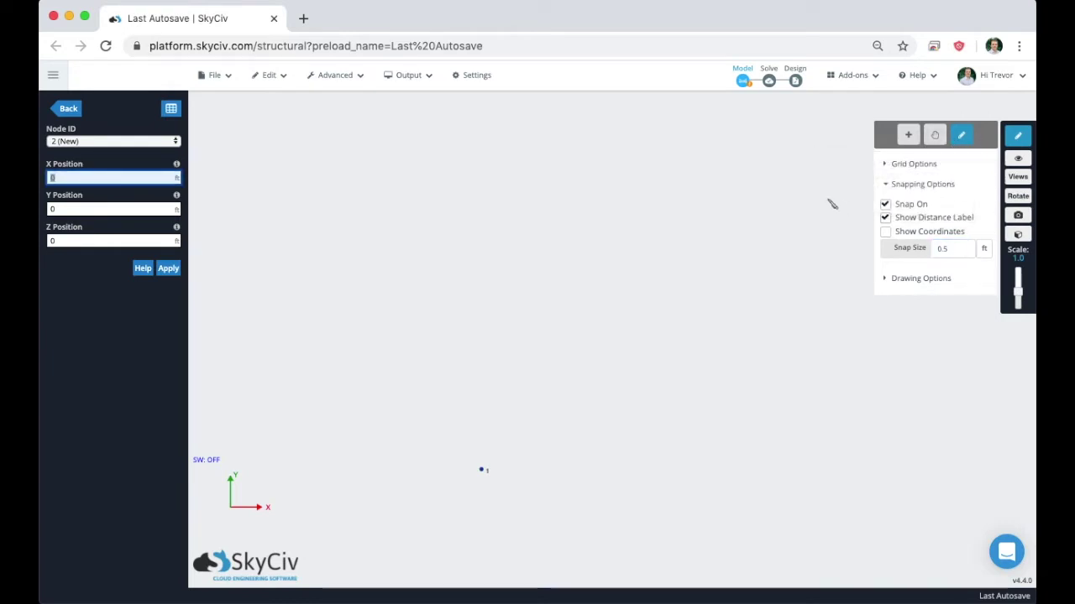
pyautogui.click(964, 136)
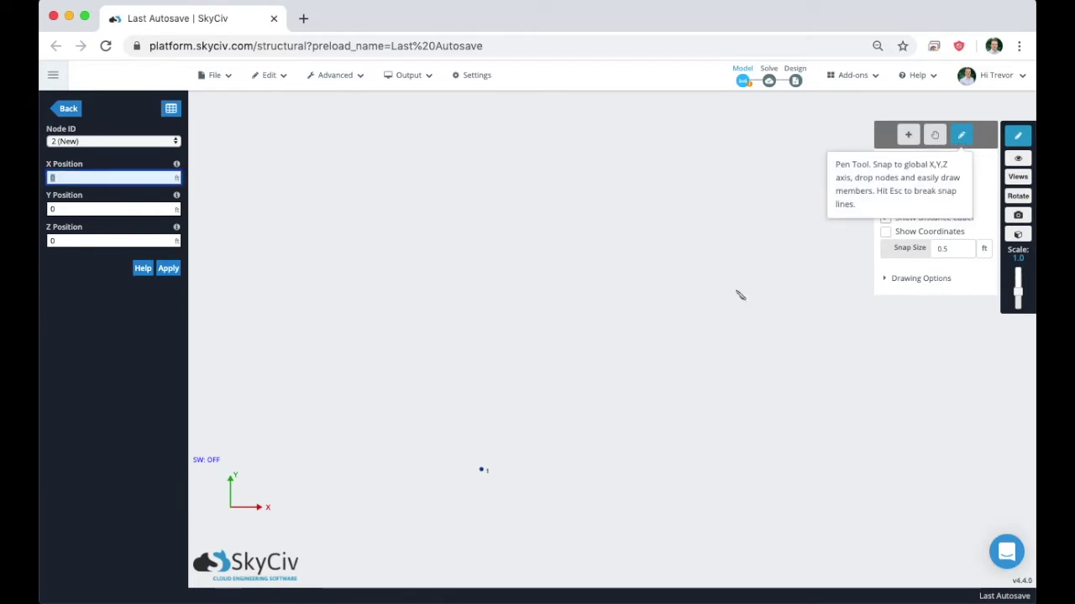
# - Draw a 10 ft vertical member upward from node 1
pyautogui.click(483, 472)
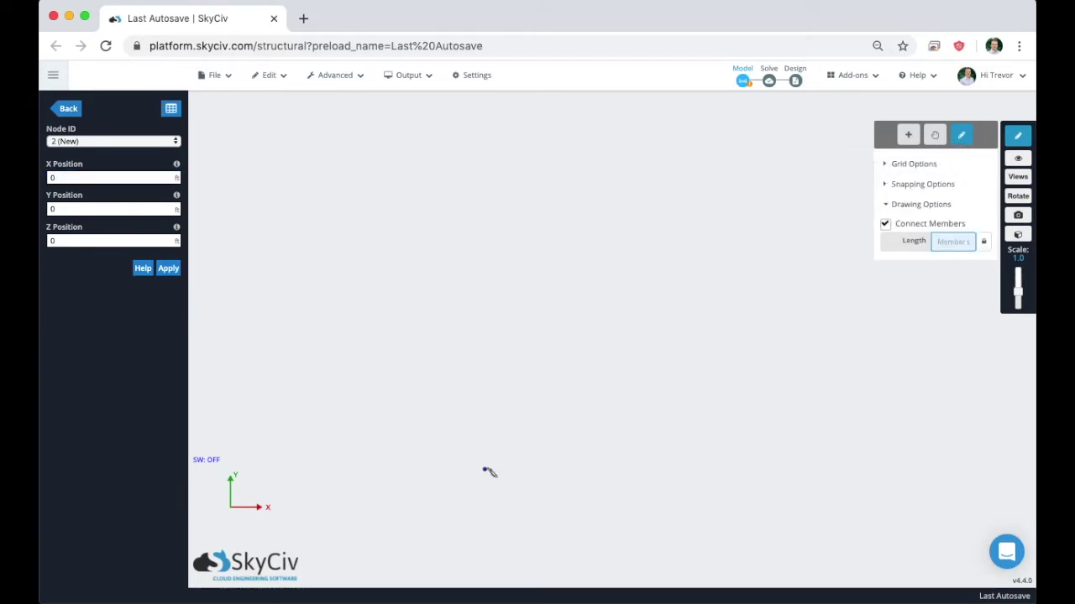
pyautogui.click(486, 472)
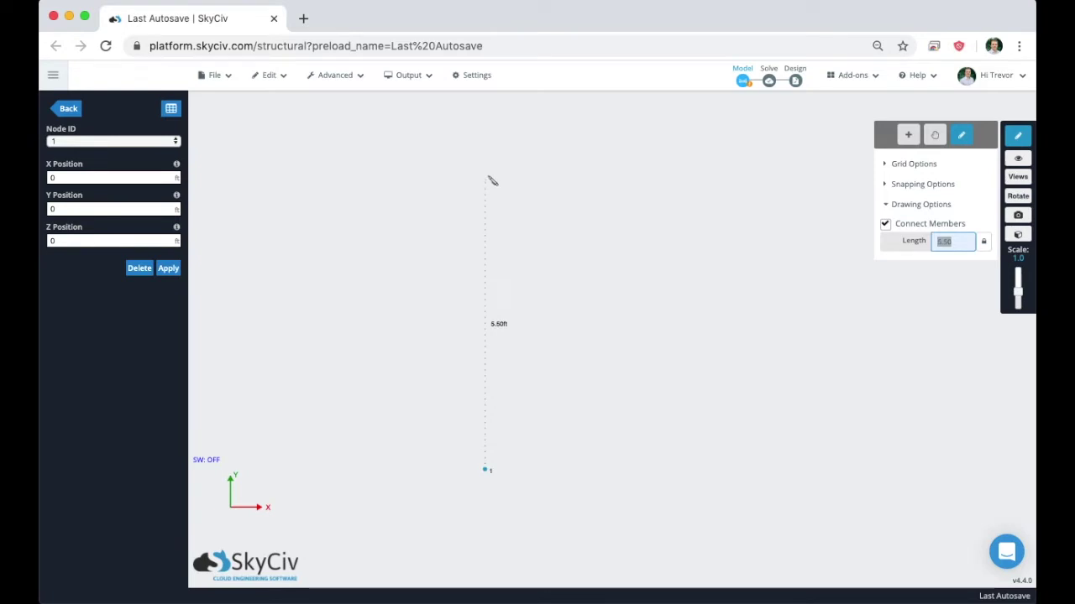
pyautogui.write('10')
pyautogui.press('Return')
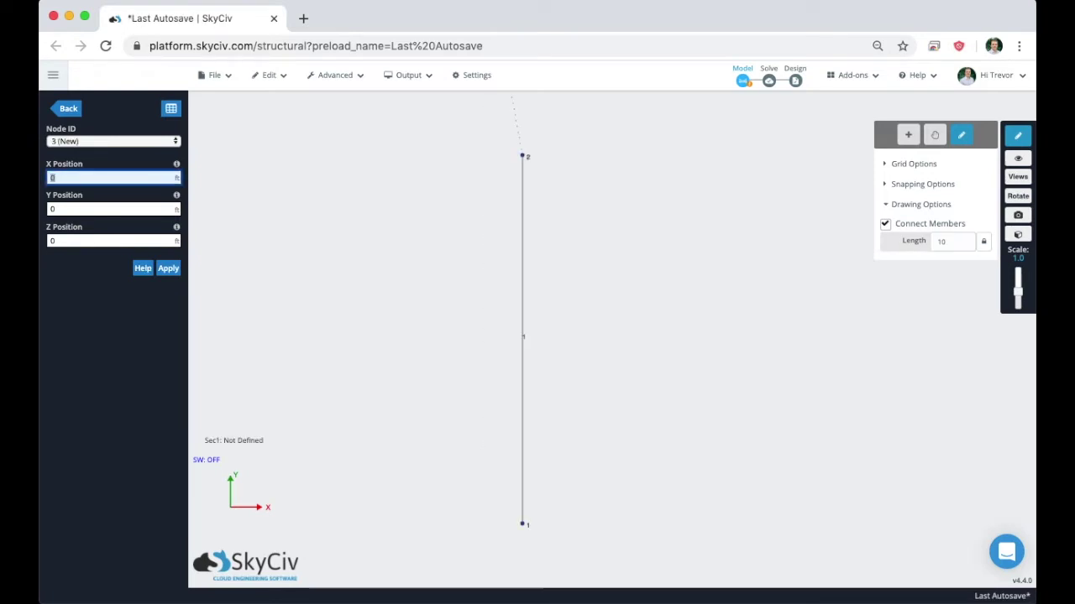
# - Draw a 4 ft horizontal member from node 1 in the positive X direction
pyautogui.scroll(-4, 563, 209)
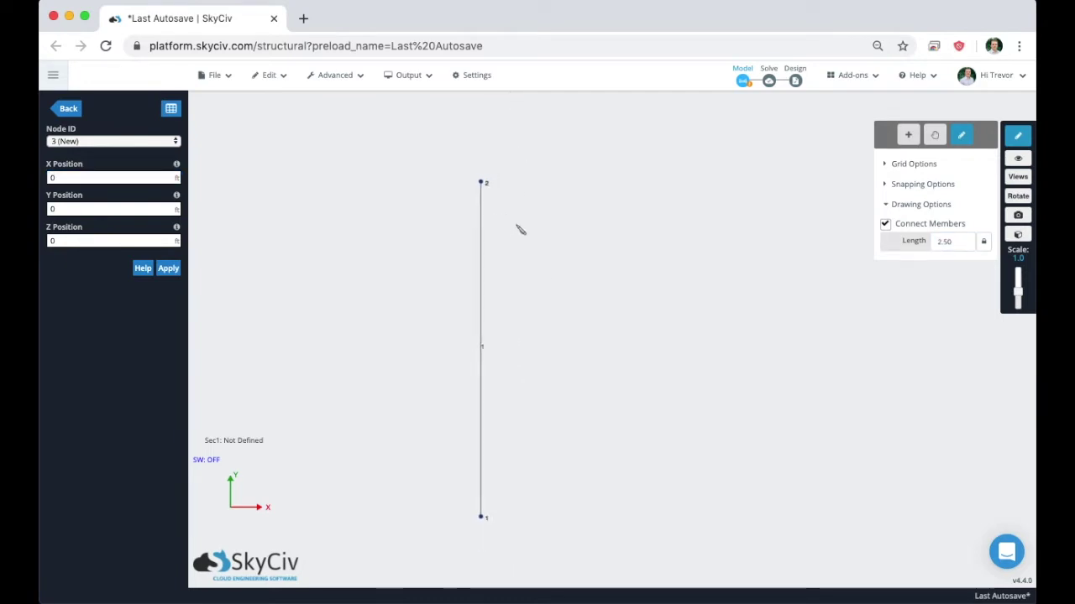
pyautogui.moveTo(544, 281); pyautogui.dragTo(456, 291, button='right')
pyautogui.scroll(1, 465, 185)
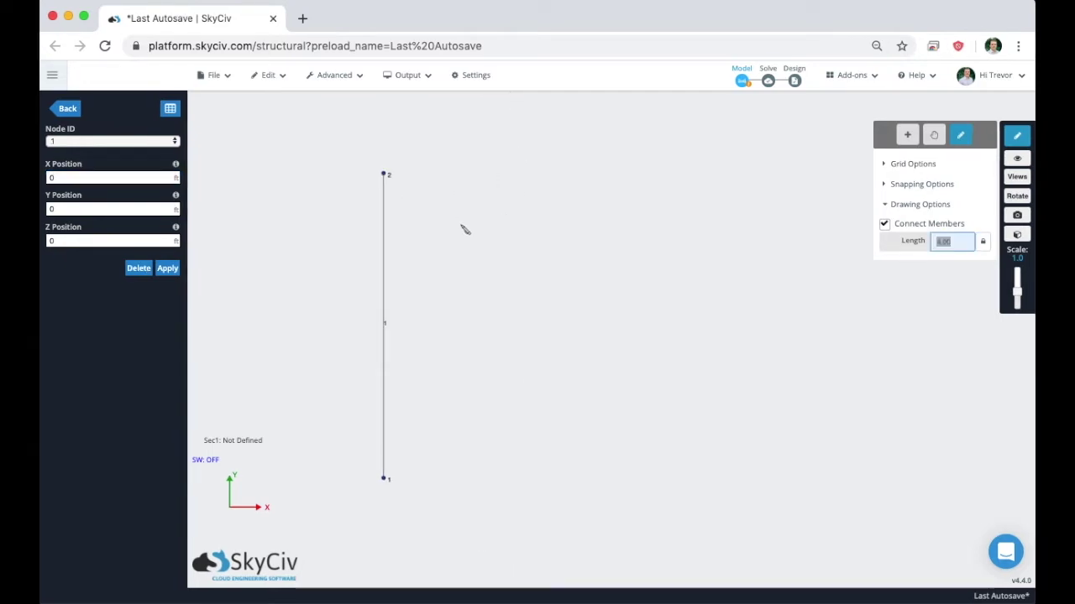
pyautogui.click(386, 479)
pyautogui.click(508, 478)
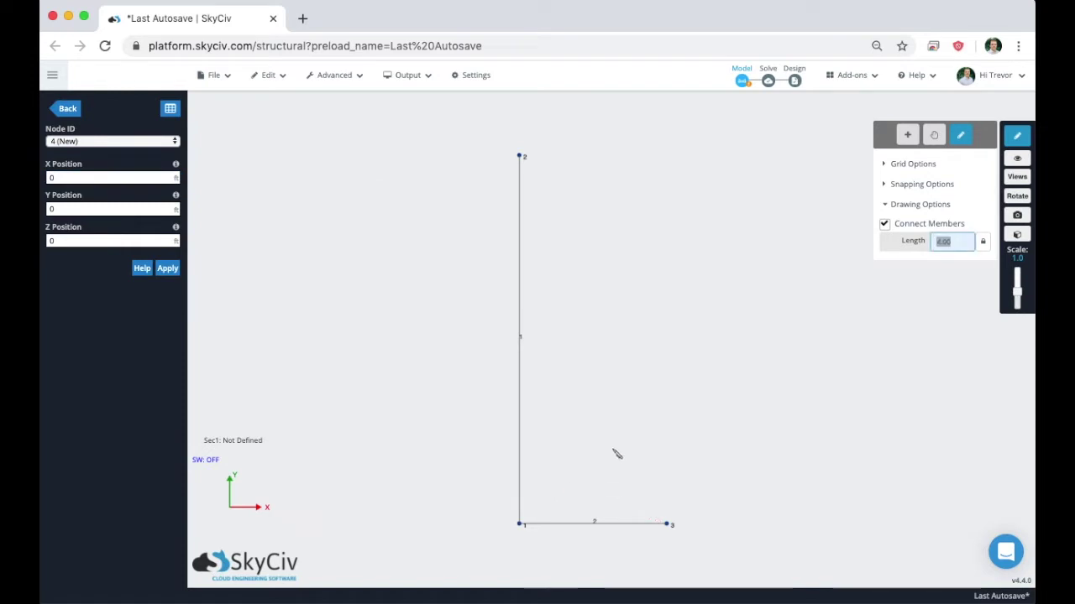
# - Draw a 7.5 ft vertical member up from node 3 and a 4 ft horizontal member back to the 10 ft column
pyautogui.click(668, 249)
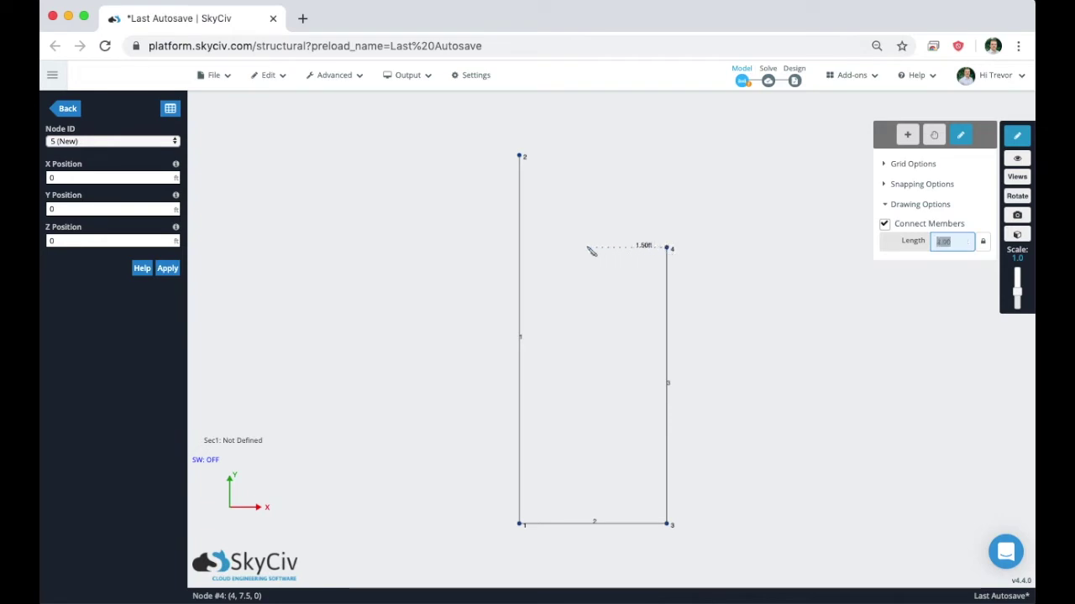
pyautogui.click(519, 248)
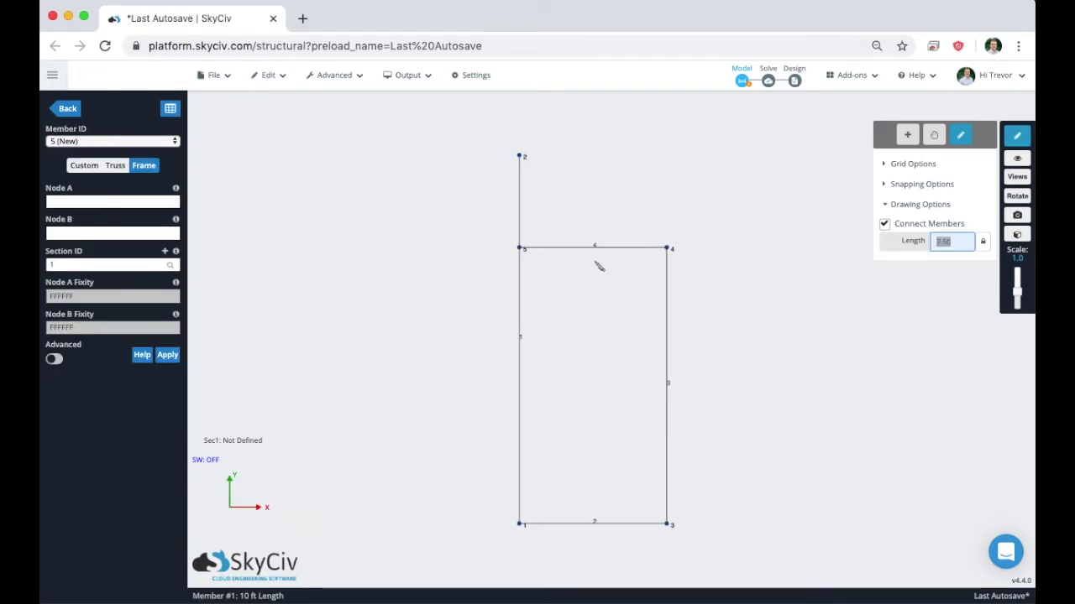
pyautogui.scroll(-2, 663, 298)
pyautogui.moveTo(664, 297); pyautogui.dragTo(497, 316, button='right')
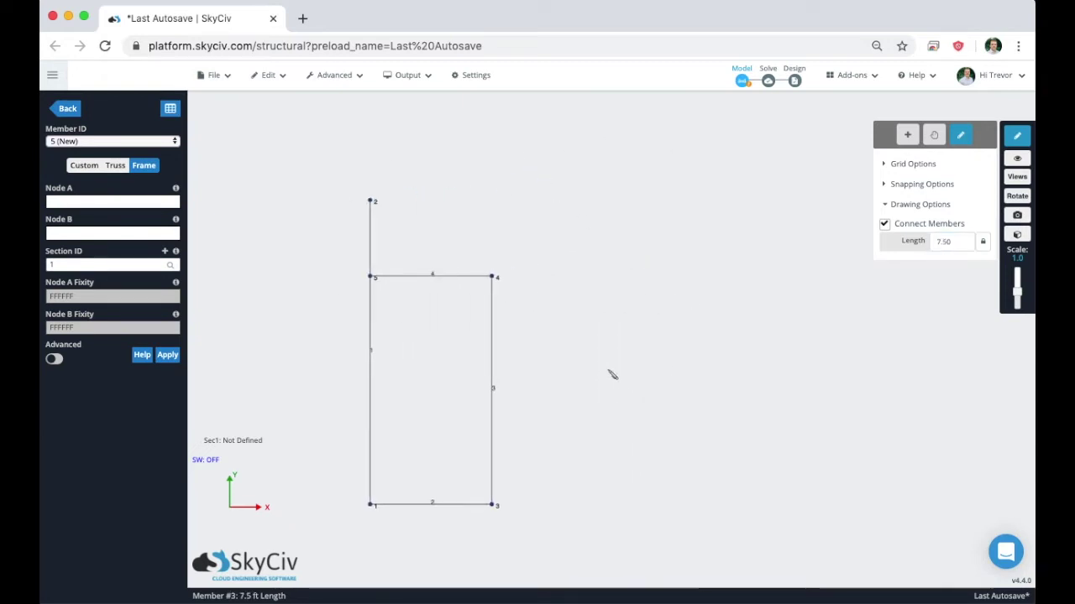
pyautogui.scroll(-1, 563, 312)
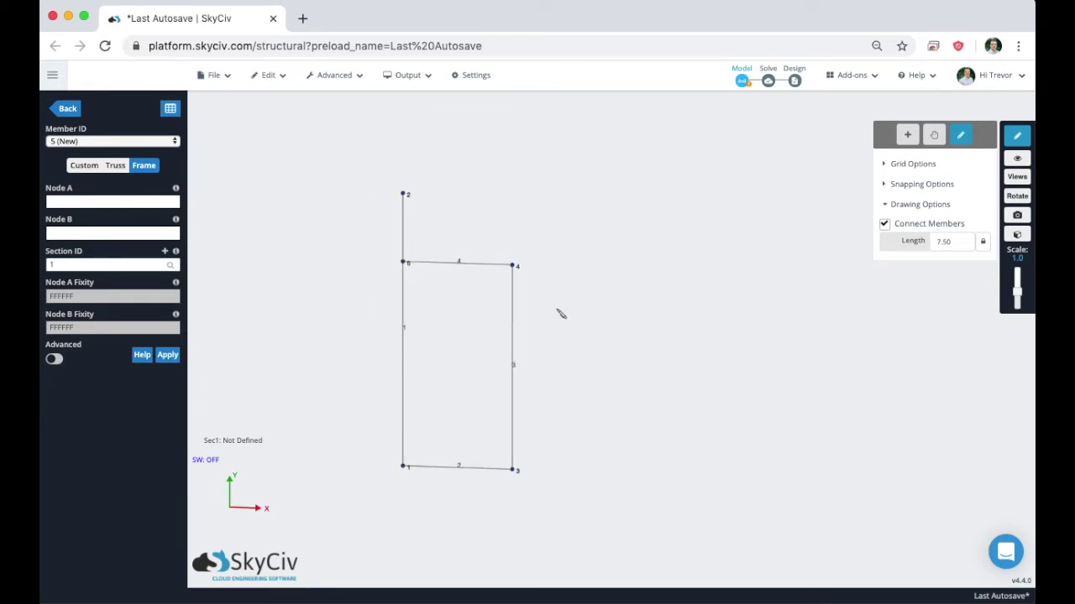
pyautogui.click(404, 195)
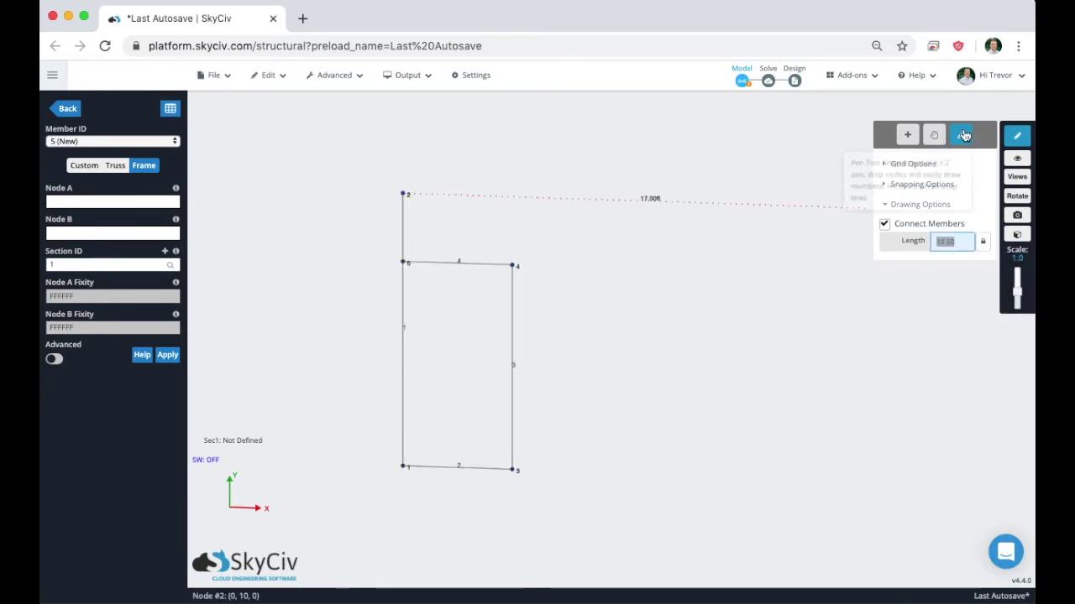
# - Leave the Pen tool and build a sloped member from node 2 with a relative offset of 6.75 ft in X and 1.5 ft in Y
pyautogui.click(906, 135)
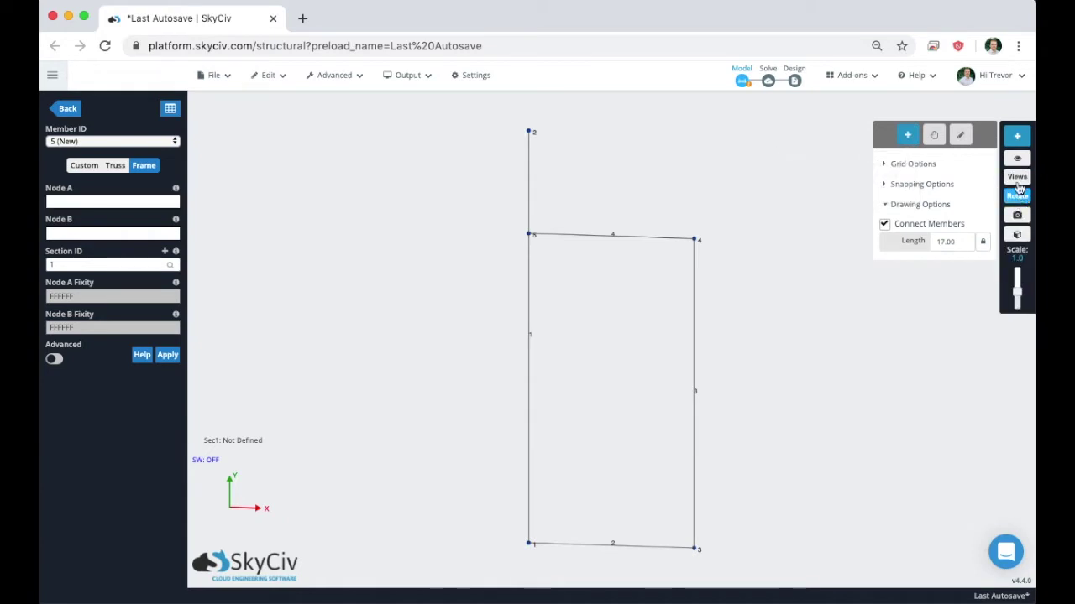
pyautogui.click(1016, 199)
pyautogui.scroll(-2, 755, 270)
pyautogui.moveTo(767, 269); pyautogui.dragTo(549, 288, button='right')
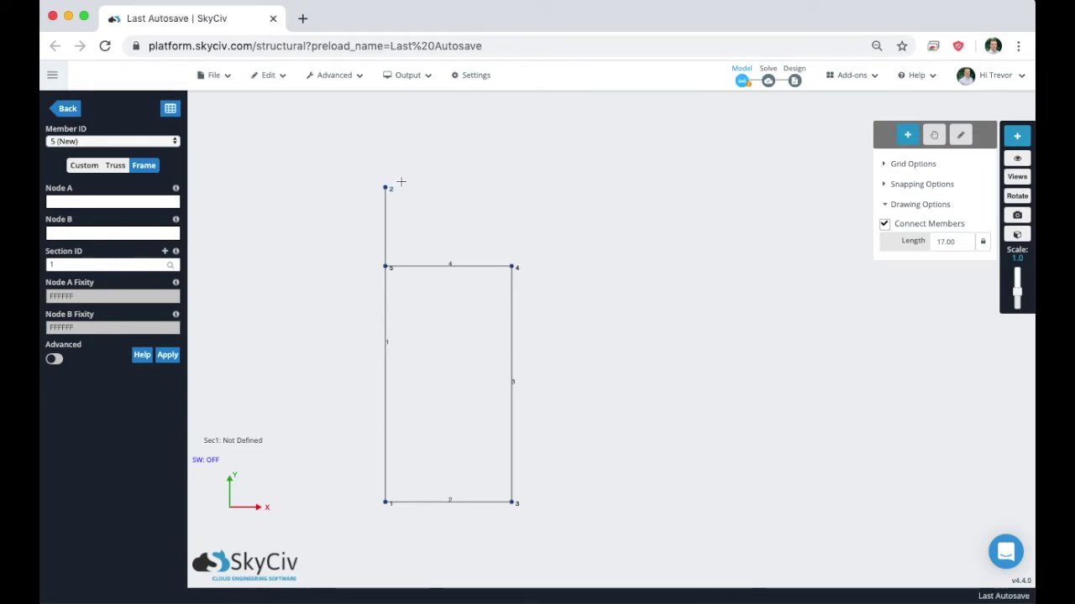
pyautogui.click(386, 187)
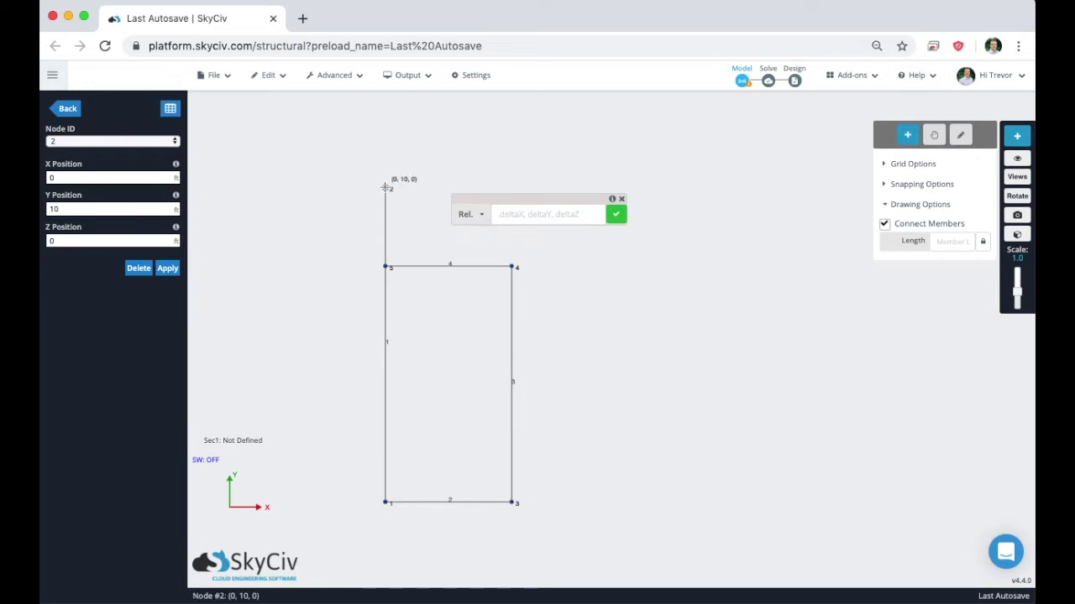
pyautogui.click(561, 212)
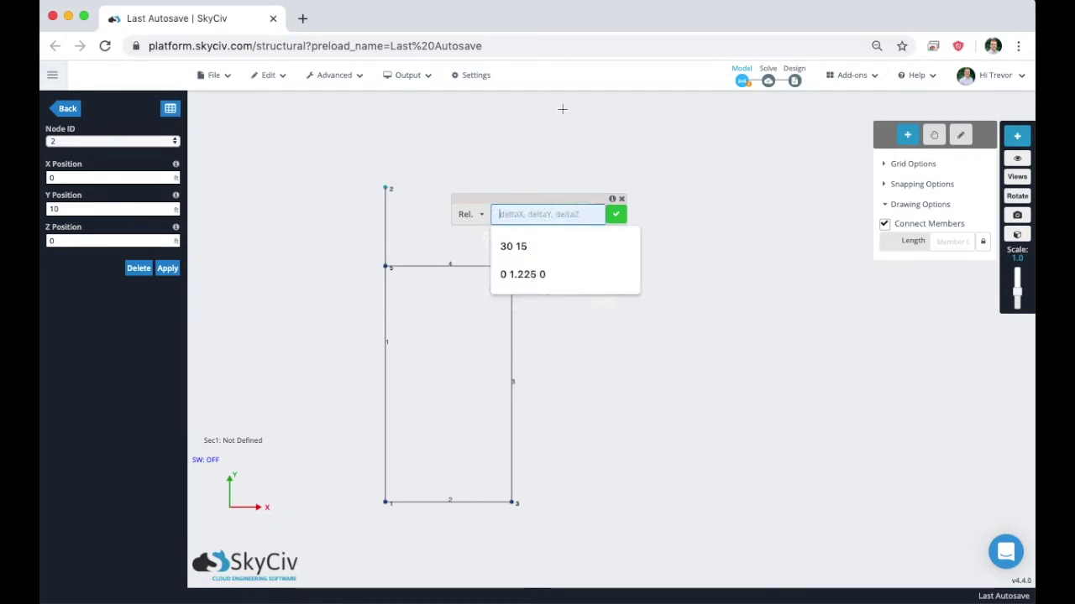
pyautogui.click(488, 215)
pyautogui.click(464, 213)
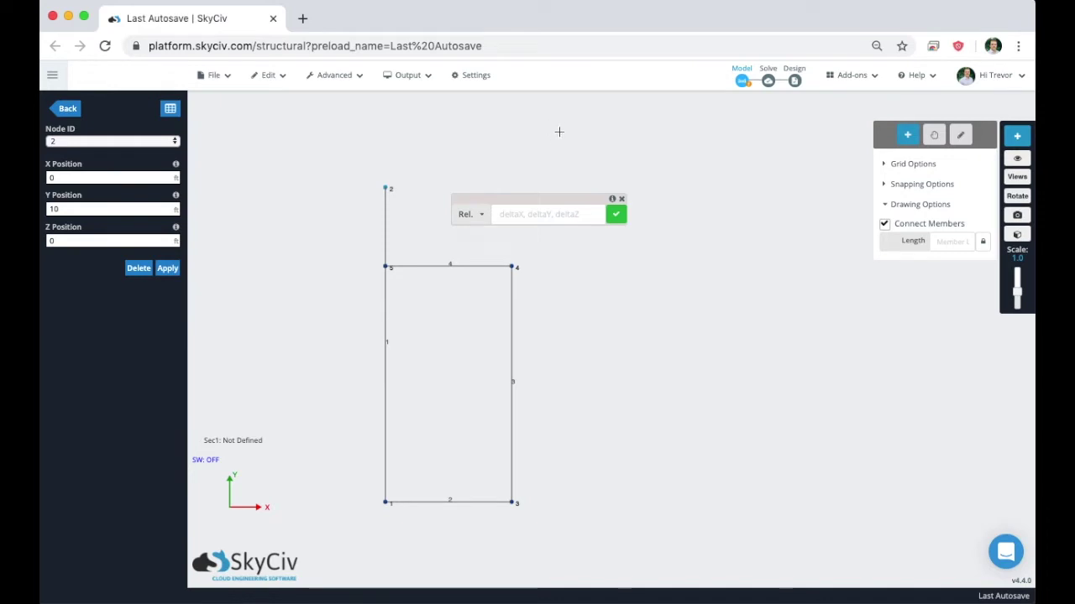
pyautogui.click(542, 213)
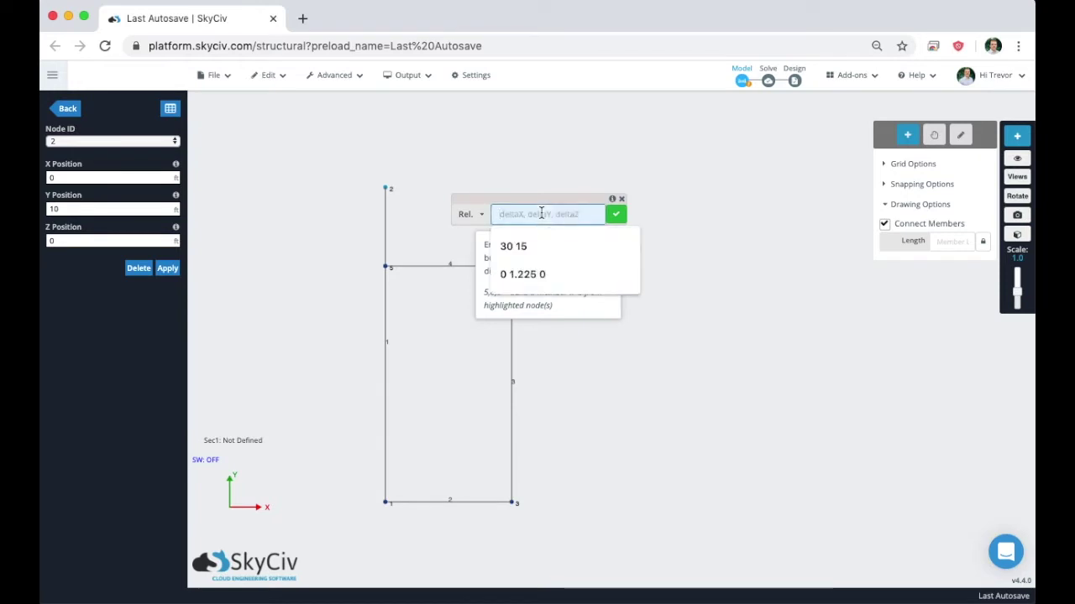
pyautogui.write('6.75')
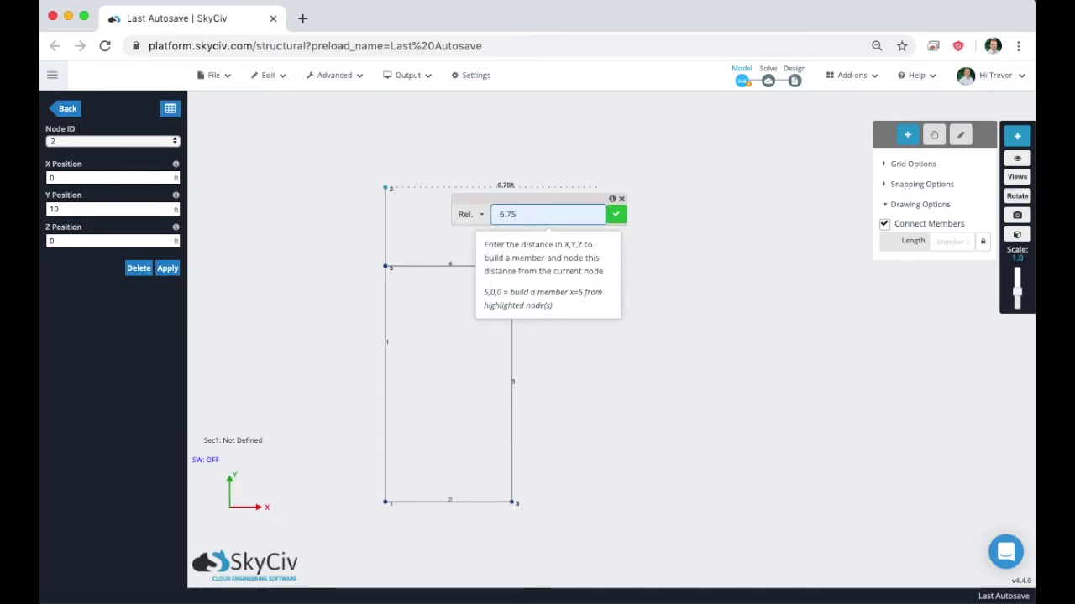
pyautogui.write(' 1.5')
pyautogui.click(617, 218)
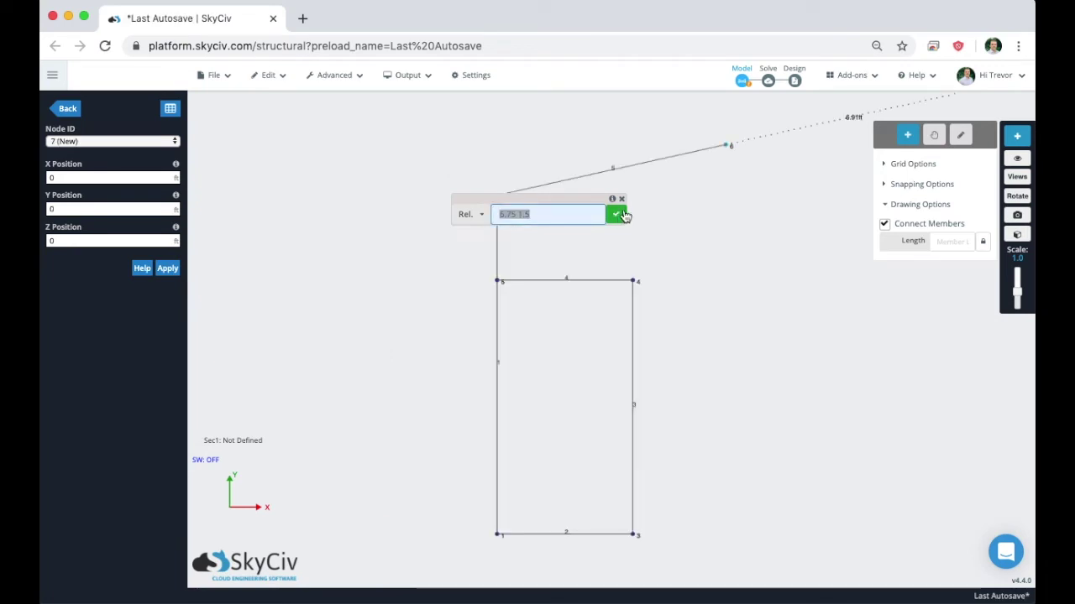
# - Start building a member from node 6 and switch the input mode to angle and length in the XY plane
pyautogui.moveTo(657, 199); pyautogui.dragTo(549, 190, button='right')
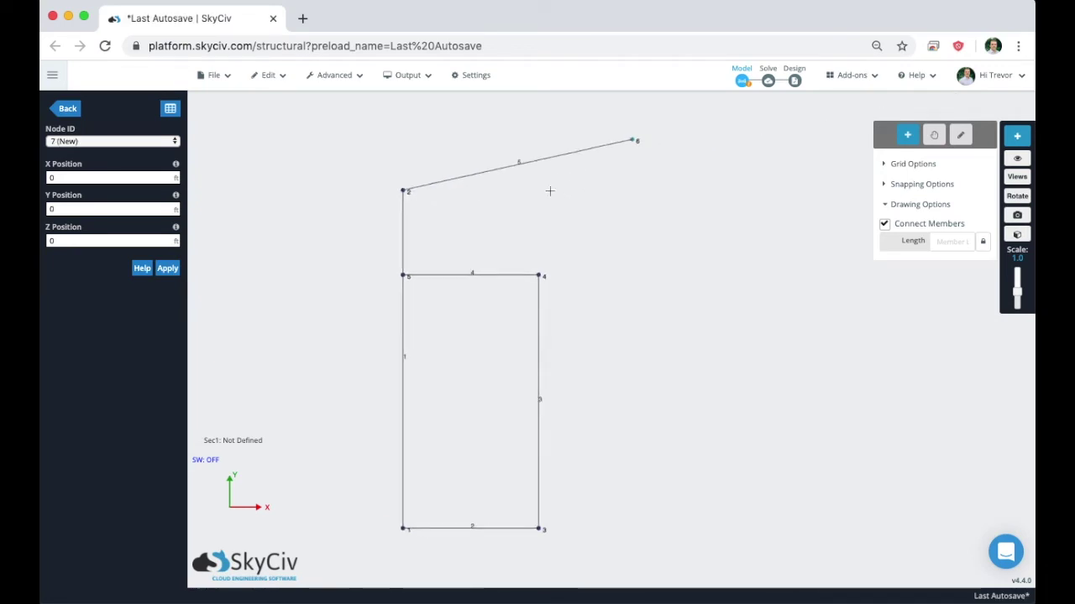
pyautogui.scroll(-2, 495, 185)
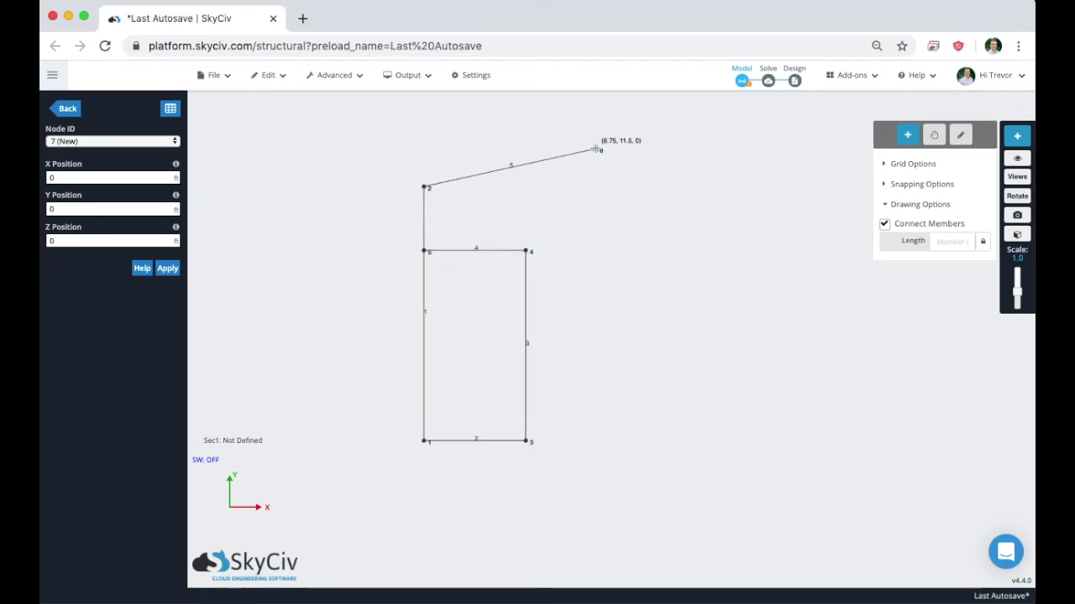
pyautogui.moveTo(638, 193); pyautogui.dragTo(568, 204, button='right')
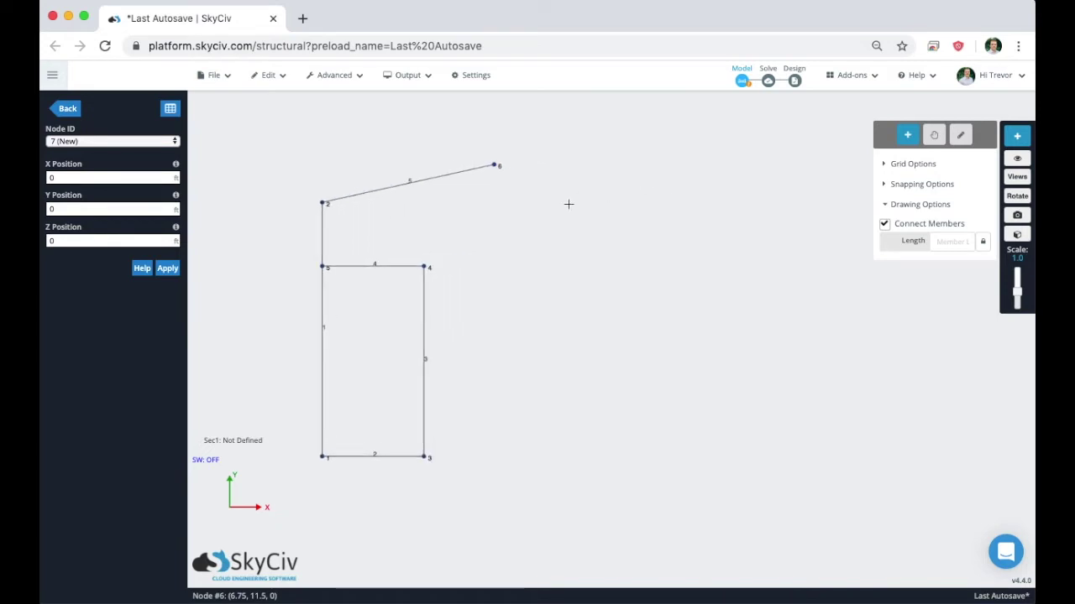
pyautogui.click(495, 166)
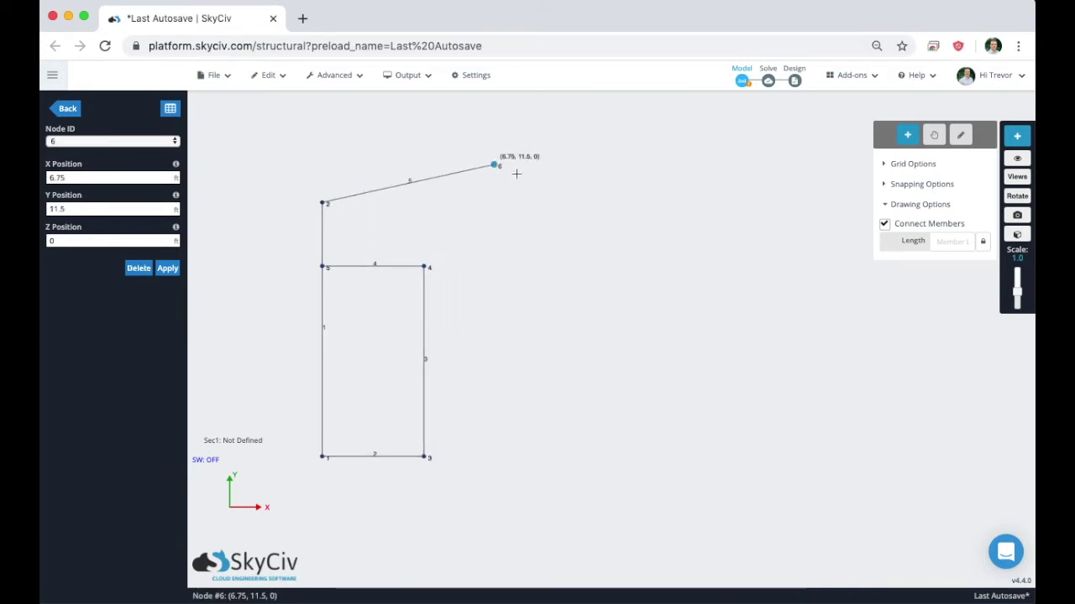
pyautogui.moveTo(568, 208); pyautogui.dragTo(387, 214)
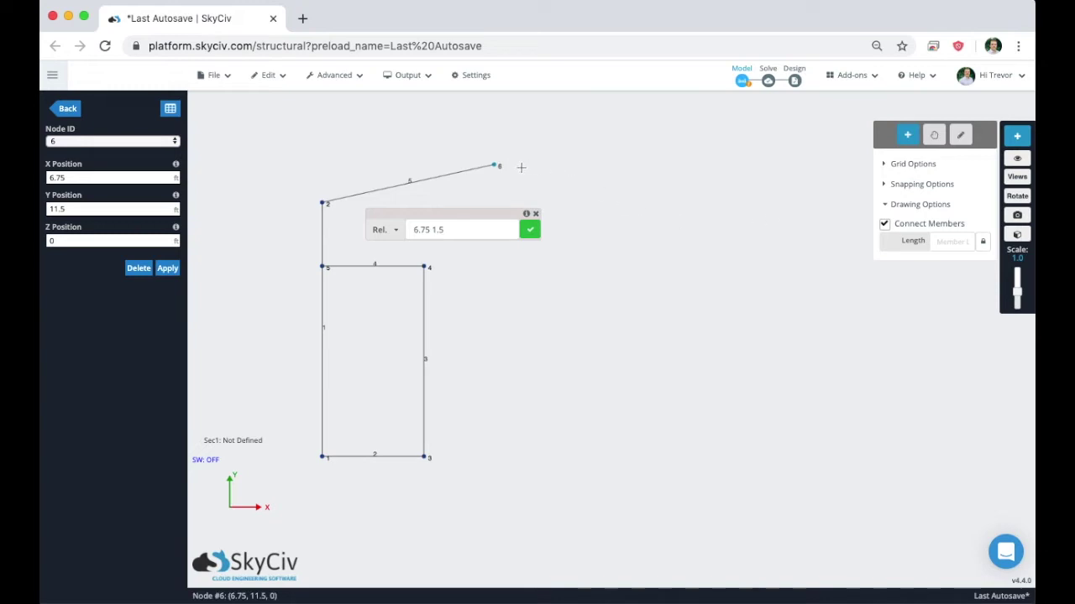
pyautogui.click(382, 230)
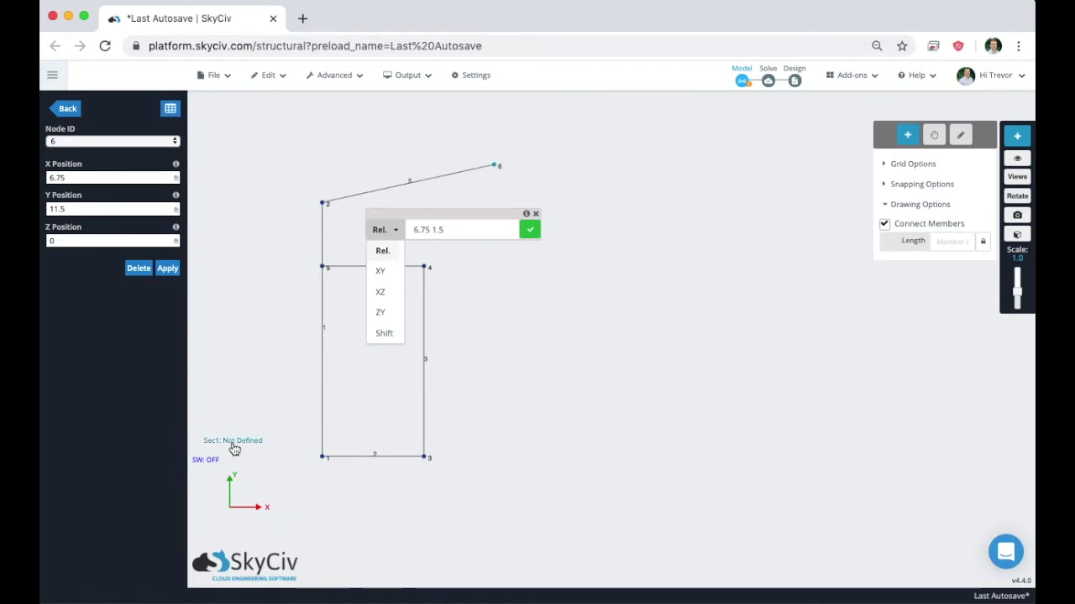
pyautogui.click(383, 272)
pyautogui.moveTo(453, 229); pyautogui.dragTo(408, 229)
pyautogui.press('BackSpace')
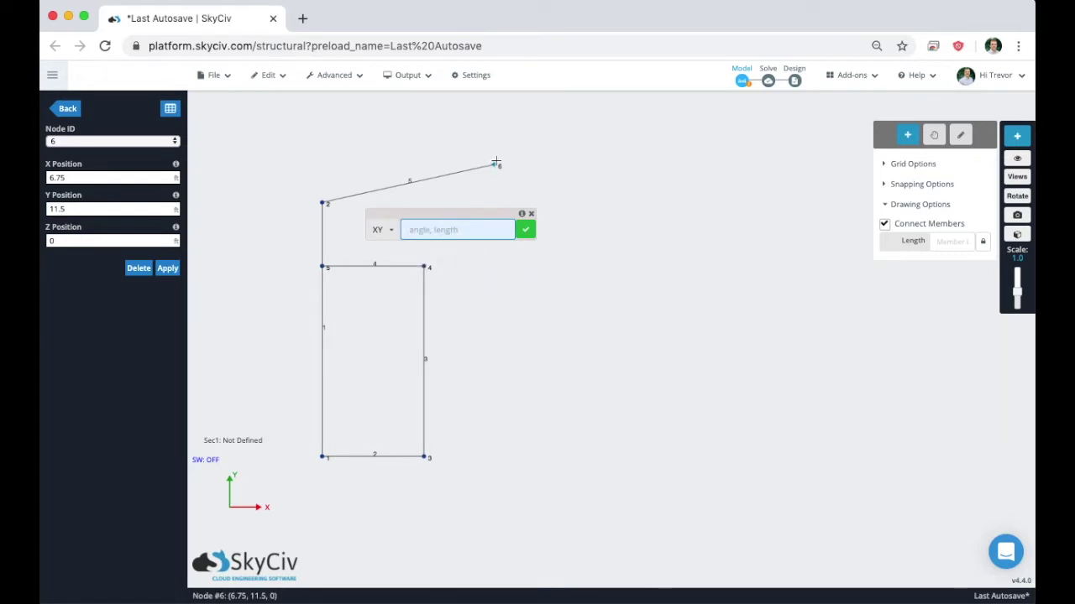
pyautogui.click(475, 229)
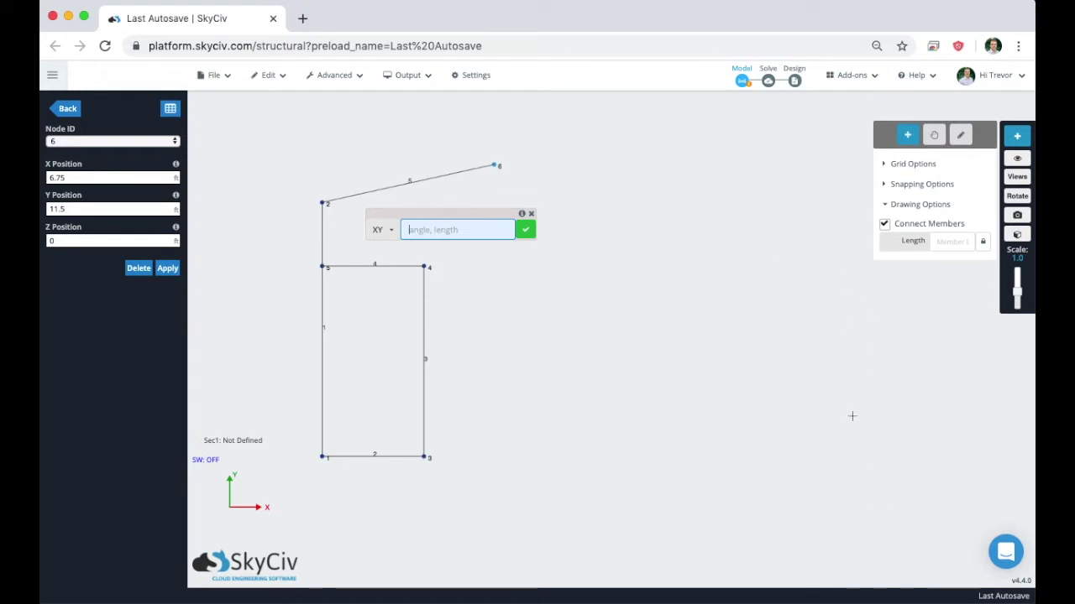
# - Build a 50 ft member from node 6 at an angle of 340 degrees in the XY plane
pyautogui.moveTo(433, 234)
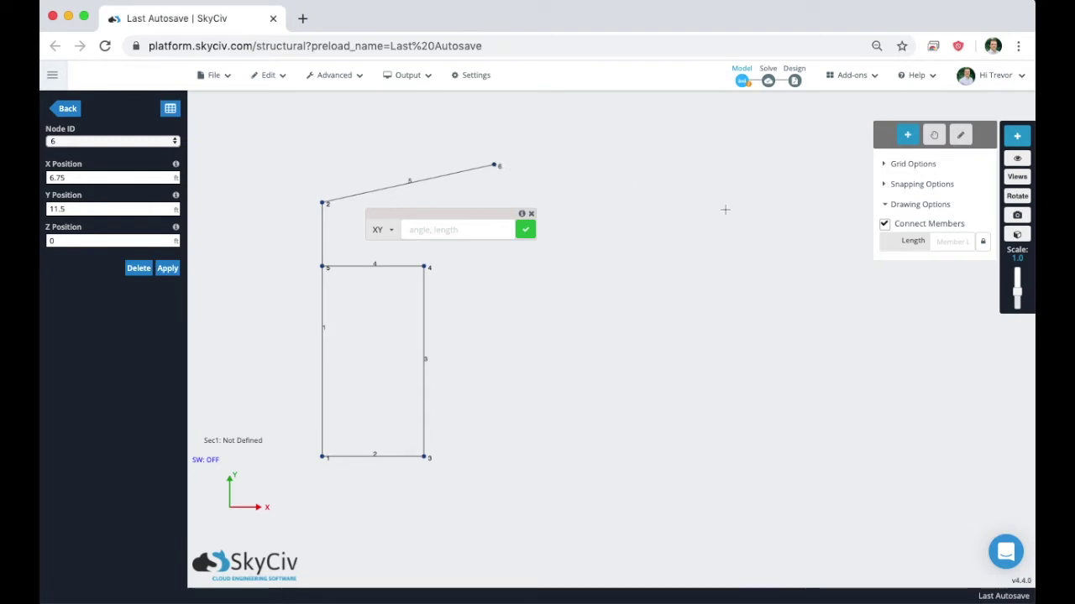
pyautogui.click(448, 233)
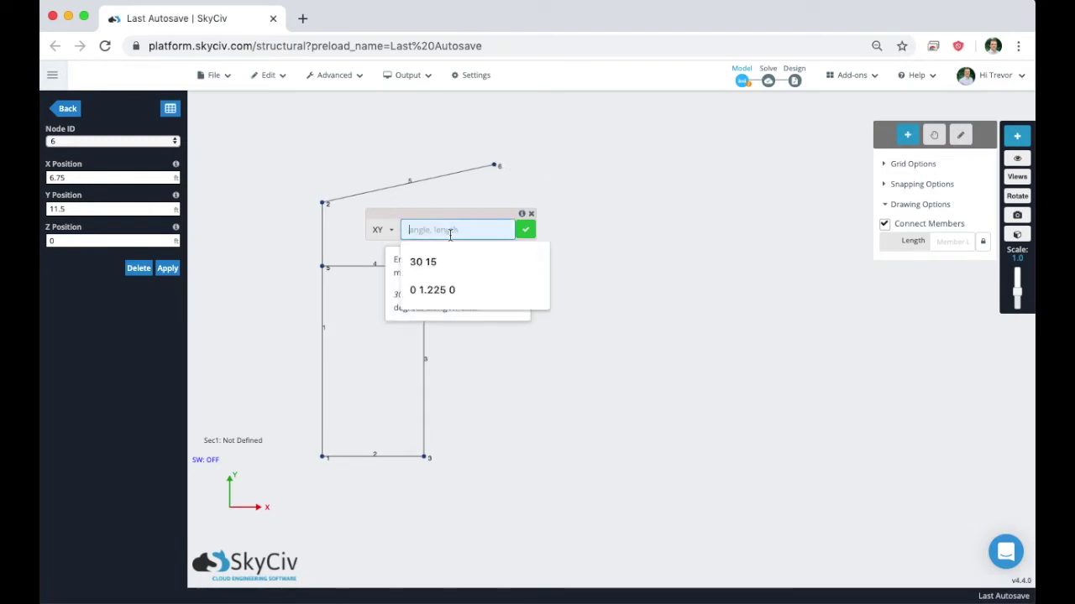
pyautogui.write('340')
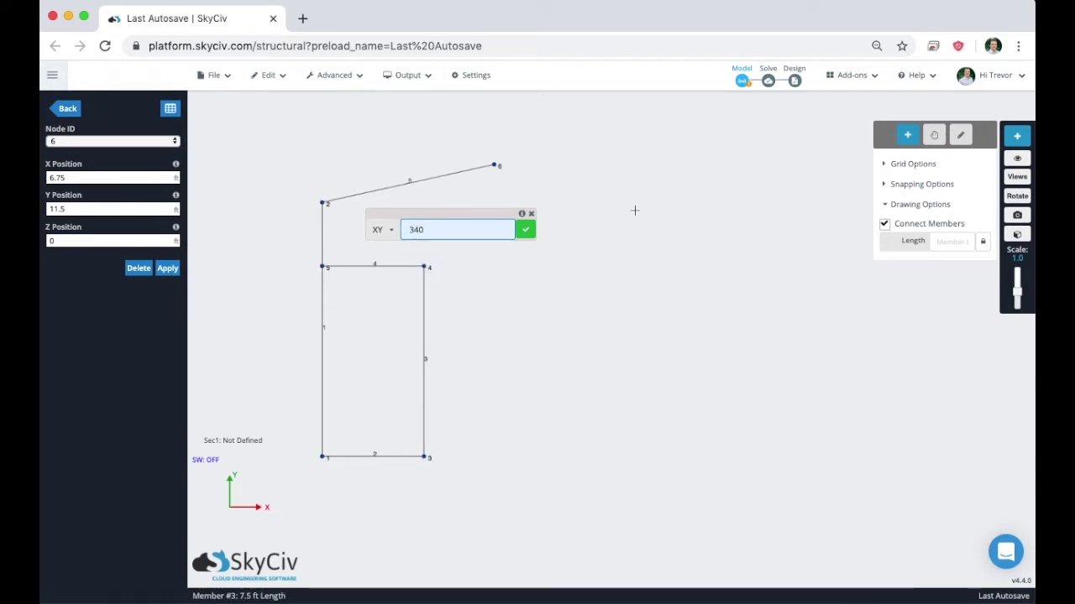
pyautogui.click(492, 230)
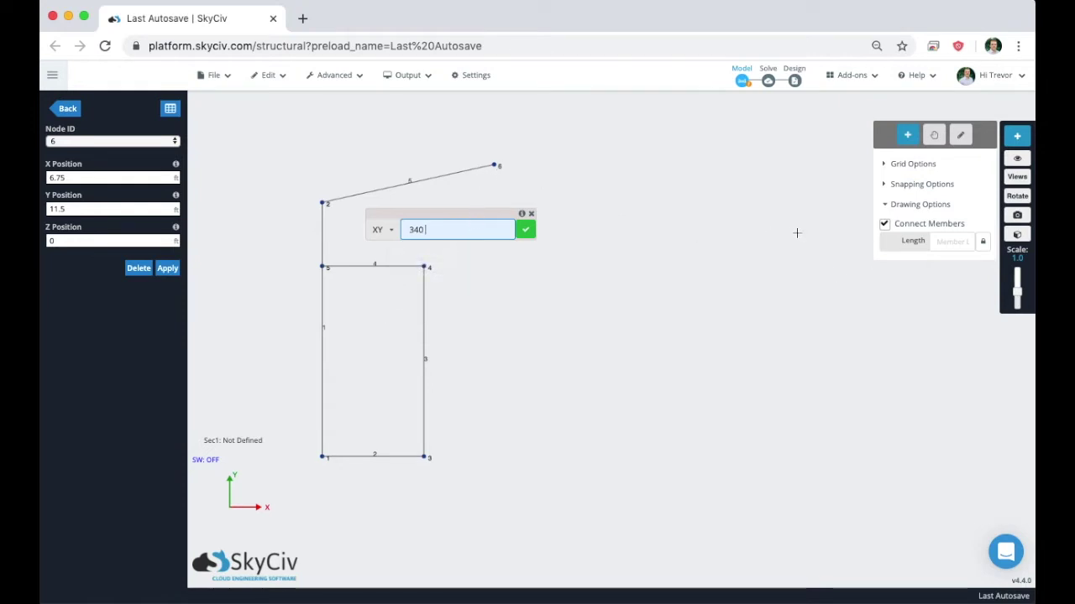
pyautogui.write('40')
pyautogui.press('BackSpace')
pyautogui.press('BackSpace')
pyautogui.write('50')
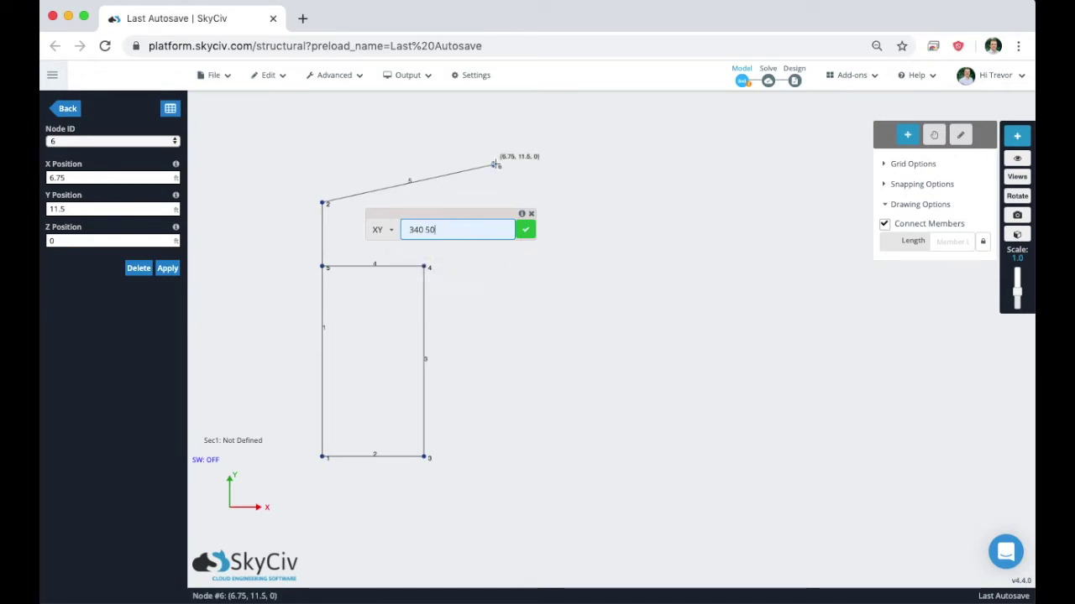
pyautogui.click(455, 232)
pyautogui.scroll(-3, 666, 276)
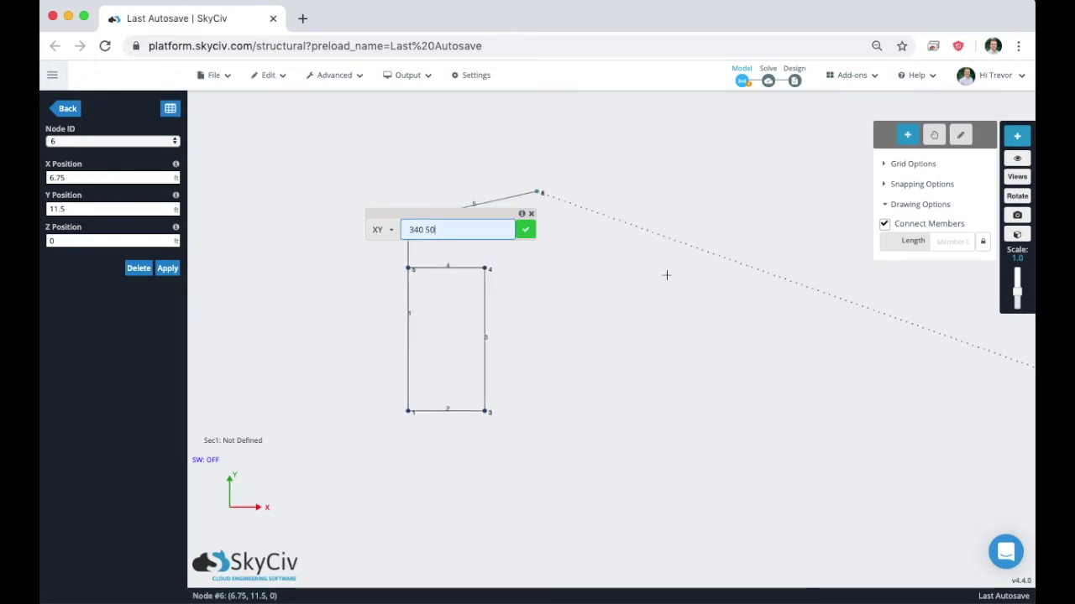
pyautogui.scroll(3, 520, 208)
pyautogui.scroll(-1, 663, 209)
pyautogui.moveTo(669, 209); pyautogui.dragTo(495, 180, button='right')
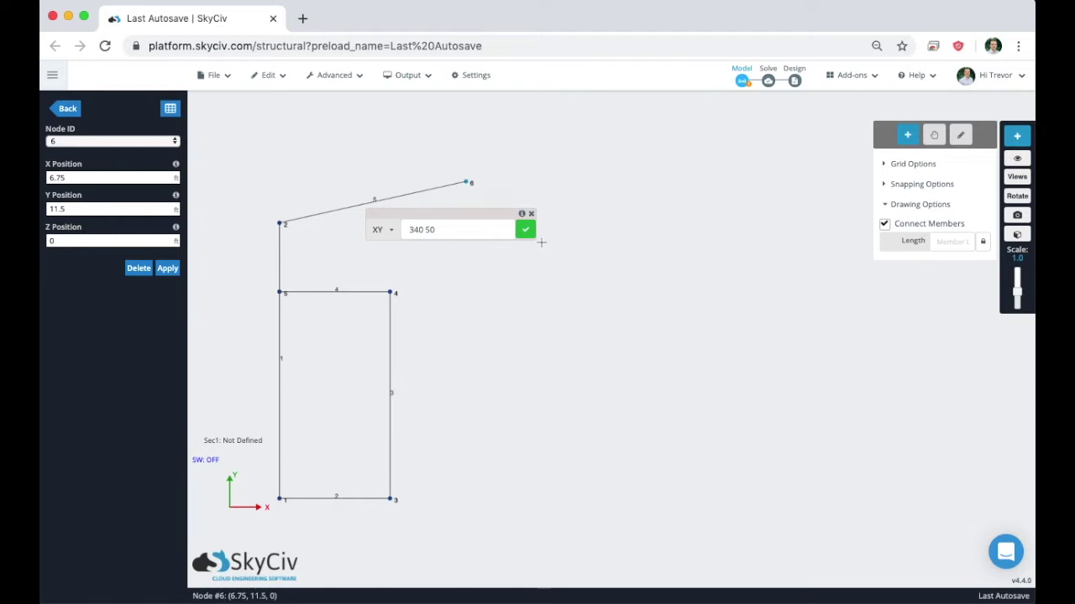
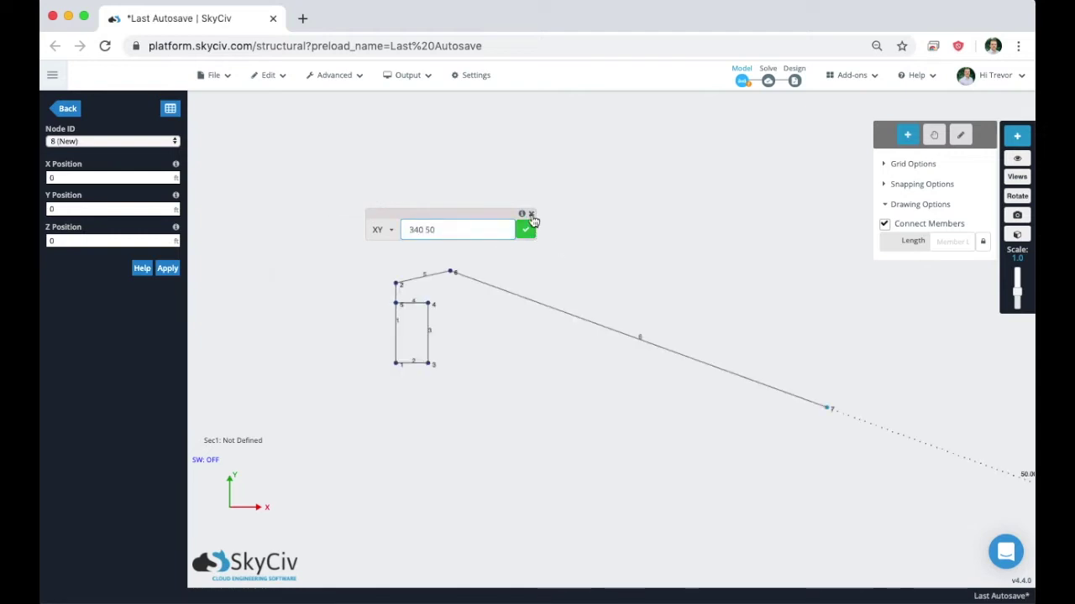
pyautogui.scroll(2, 686, 351)
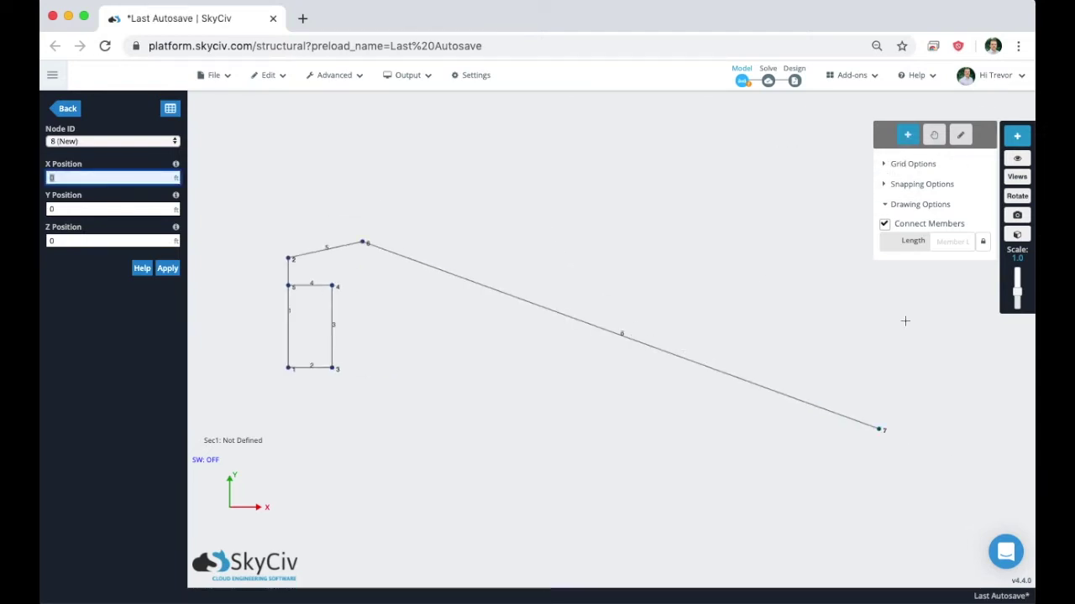
# - Start building a member from node 4 in relative mode and clear the prefilled offset values
pyautogui.scroll(1, 342, 286)
pyautogui.scroll(1, 342, 285)
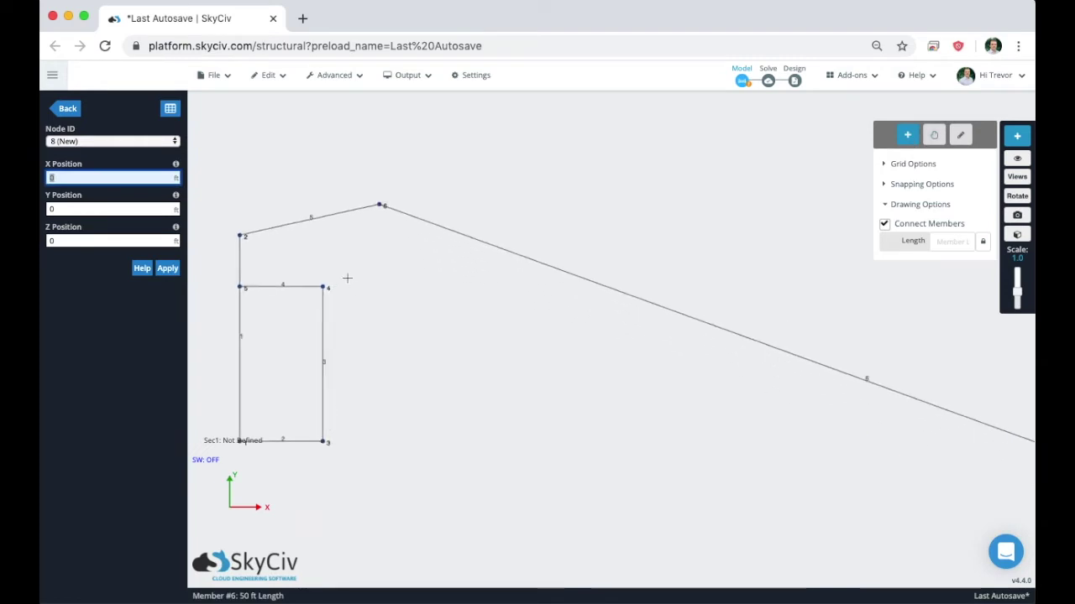
pyautogui.scroll(-1, 338, 293)
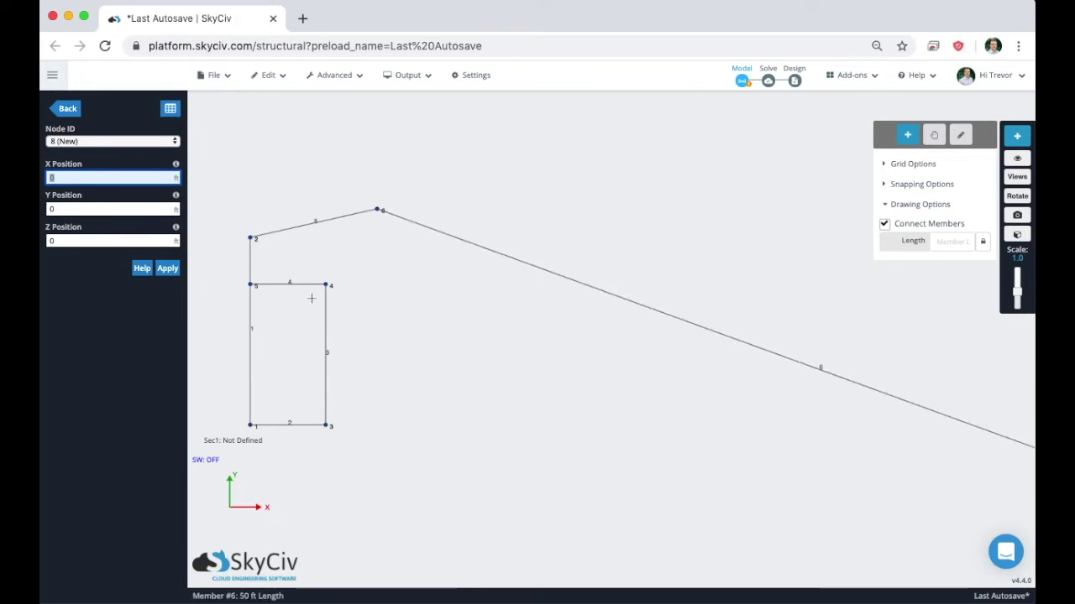
pyautogui.scroll(3, 387, 327)
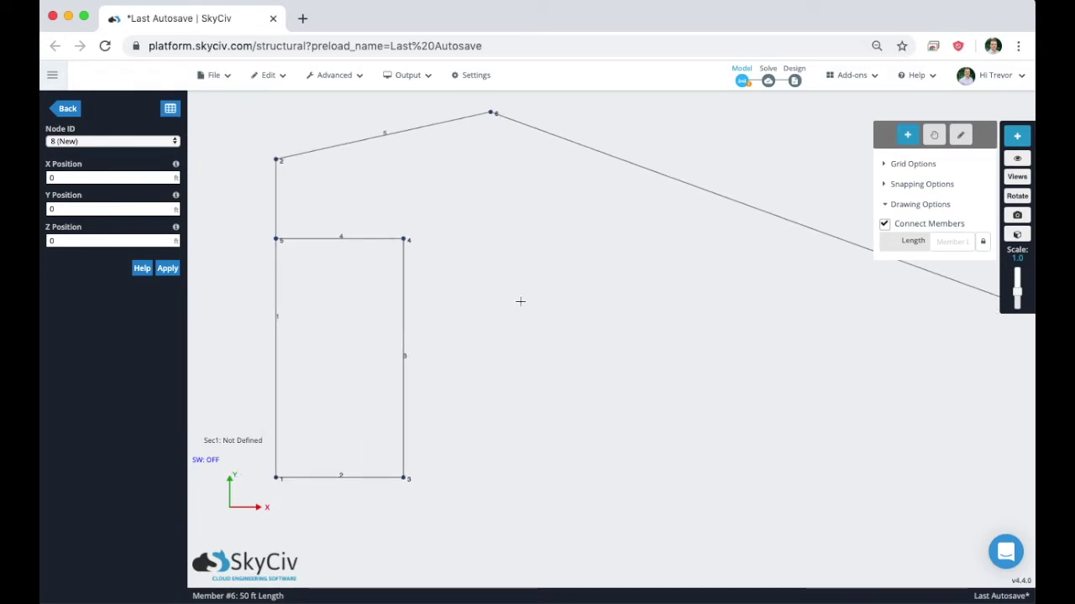
pyautogui.click(421, 244)
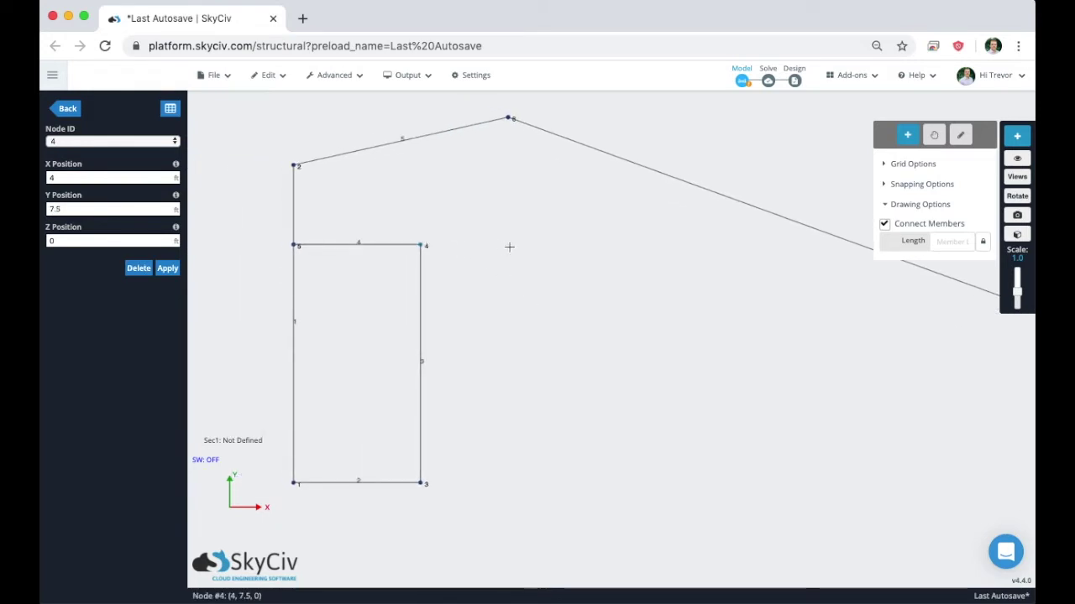
pyautogui.write('340 50')
pyautogui.moveTo(571, 259); pyautogui.dragTo(386, 164)
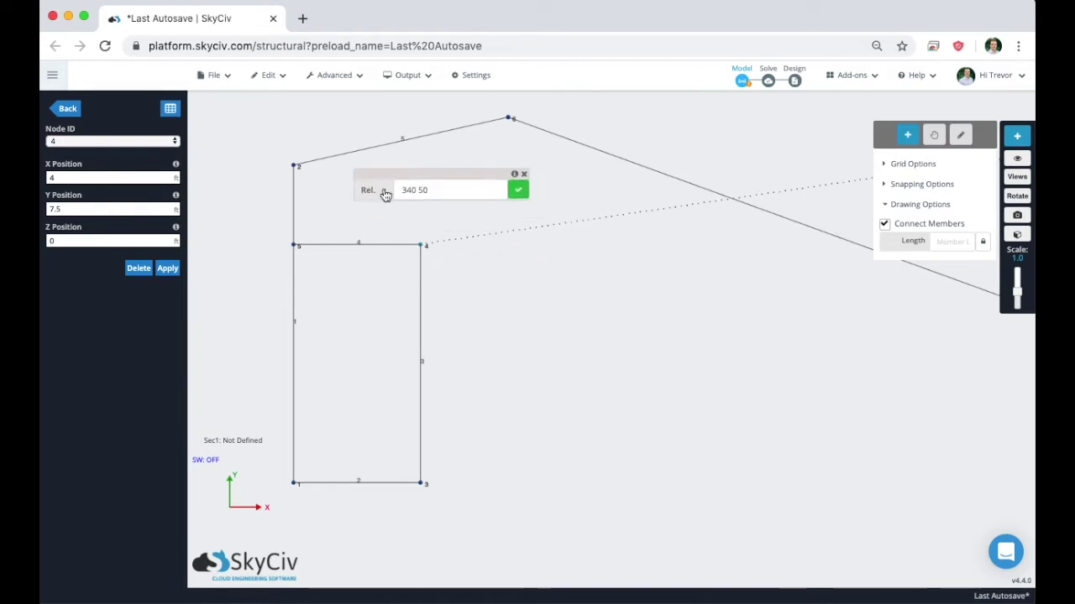
pyautogui.click(372, 192)
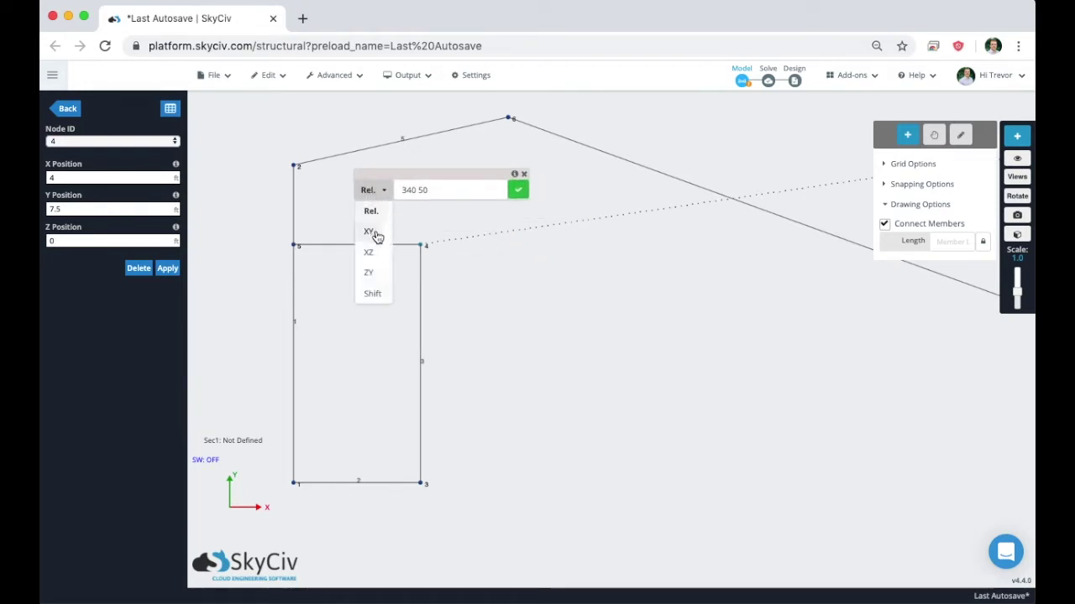
pyautogui.click(370, 234)
pyautogui.click(372, 190)
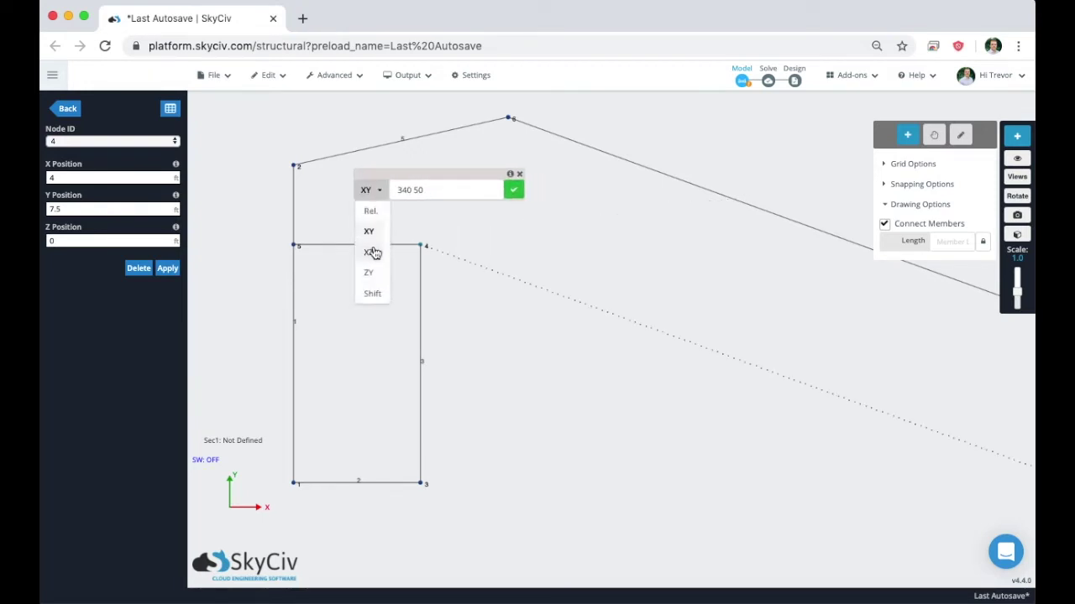
pyautogui.click(370, 211)
pyautogui.click(459, 190)
pyautogui.moveTo(458, 191); pyautogui.dragTo(390, 198)
pyautogui.press('BackSpace')
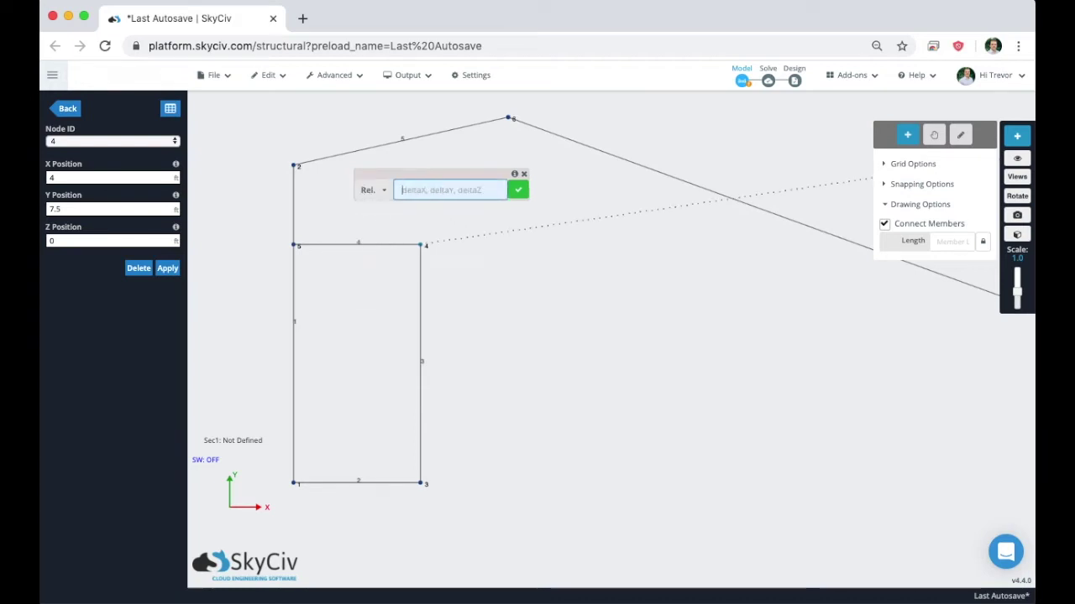
# - Build a horizontal member from node 4 with a relative offset of 30 0 0, and close the offset input
pyautogui.scroll(-2, 588, 265)
pyautogui.moveTo(583, 269); pyautogui.dragTo(485, 287, button='right')
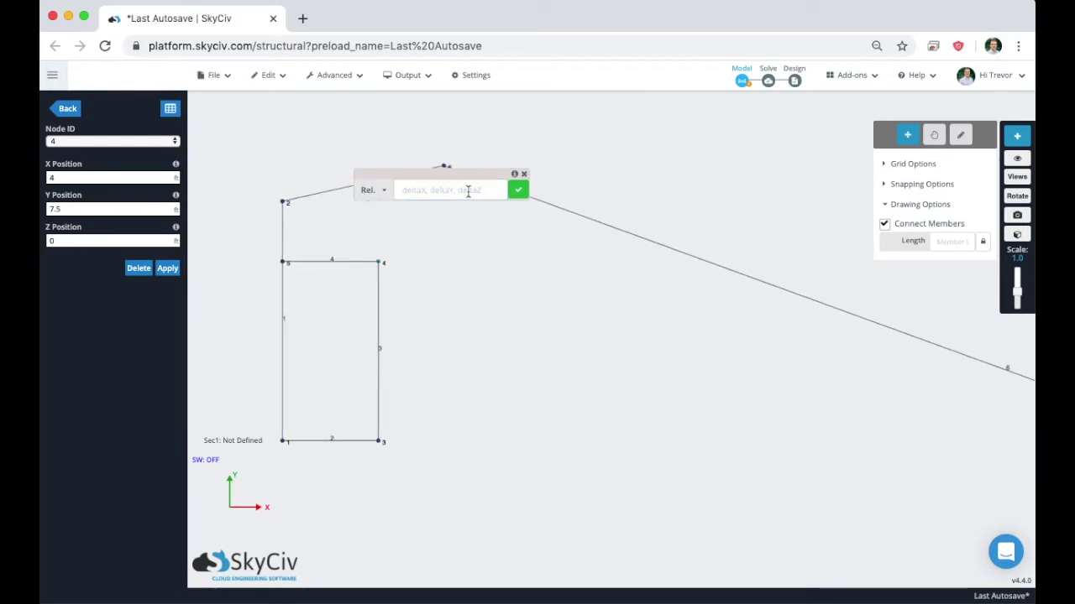
pyautogui.click(454, 189)
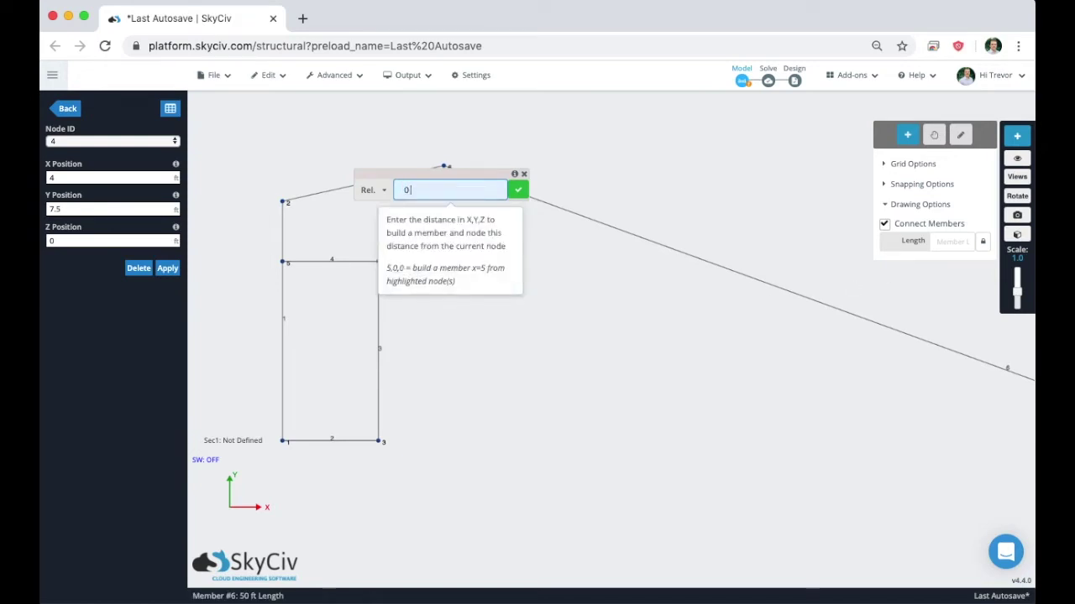
pyautogui.press('Left')
pyautogui.press('Left')
pyautogui.press('Left')
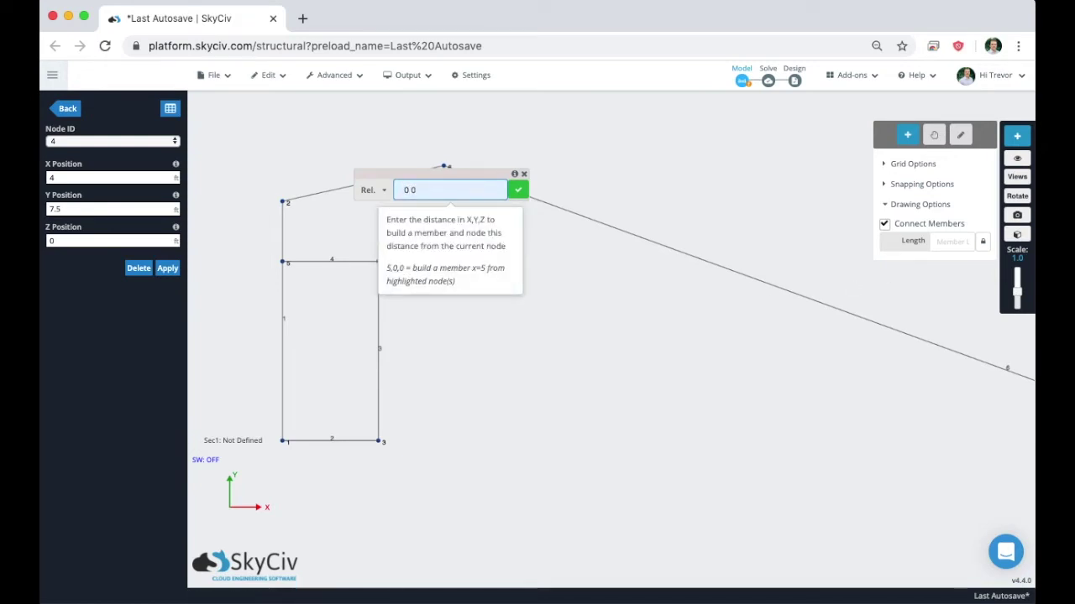
pyautogui.write('30')
pyautogui.scroll(-3, 648, 262)
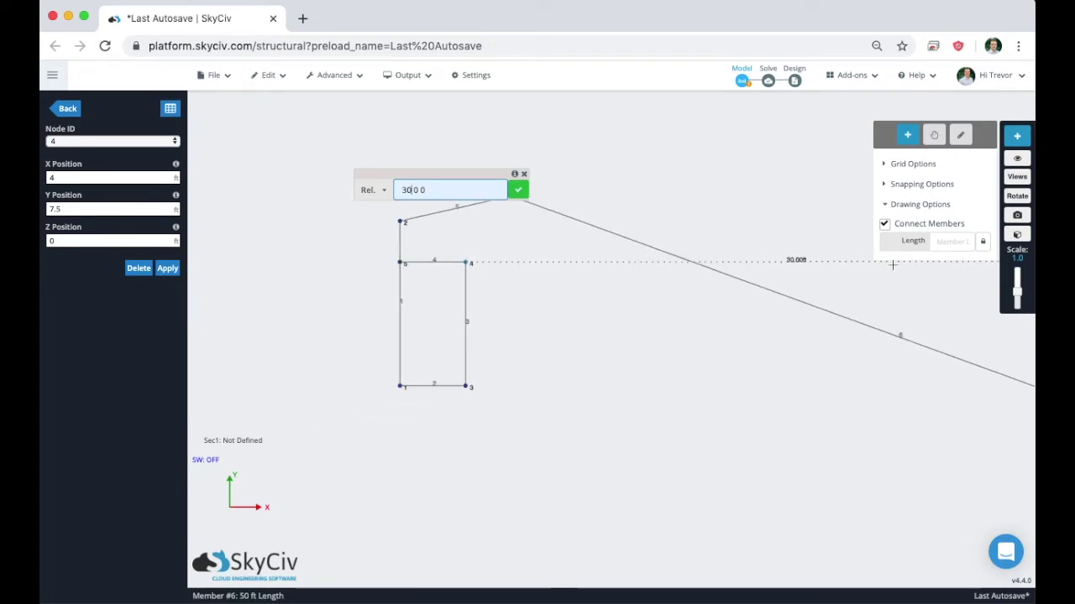
pyautogui.scroll(3, 672, 243)
pyautogui.click(518, 191)
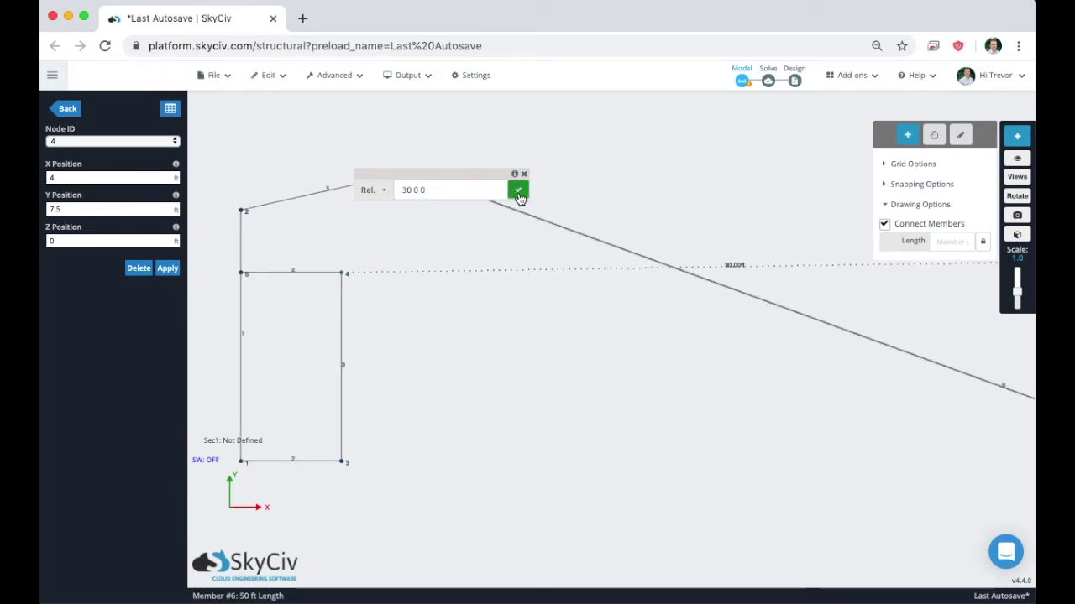
pyautogui.click(524, 173)
# - Intersect the 30 ft horizontal member 7 with the 50 ft sloped member 6
pyautogui.scroll(-2, 560, 210)
pyautogui.moveTo(628, 220); pyautogui.dragTo(565, 241, button='right')
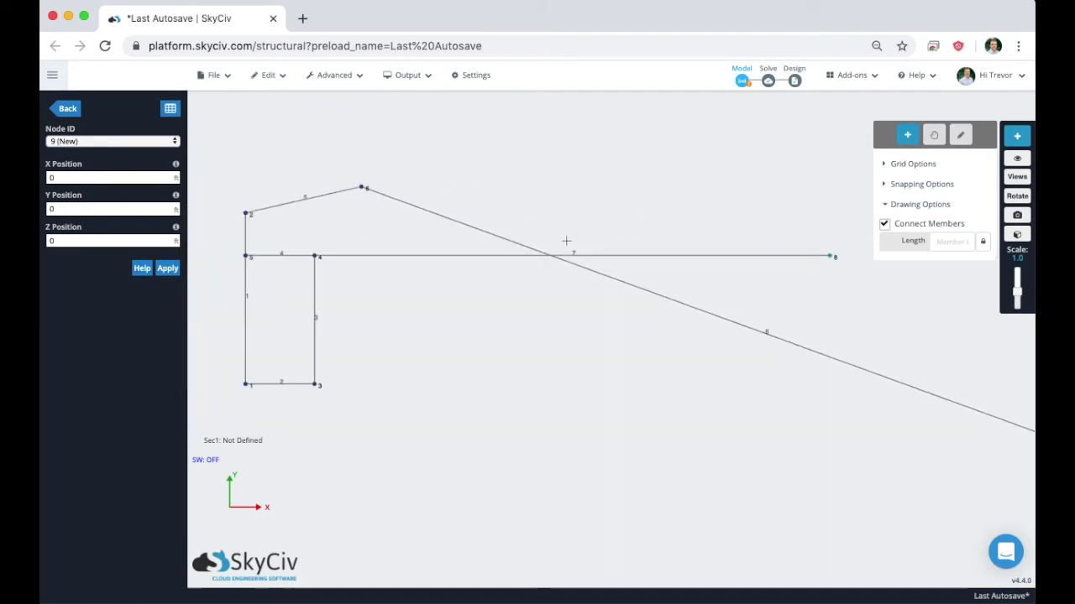
pyautogui.scroll(3, 554, 227)
pyautogui.scroll(-1, 505, 284)
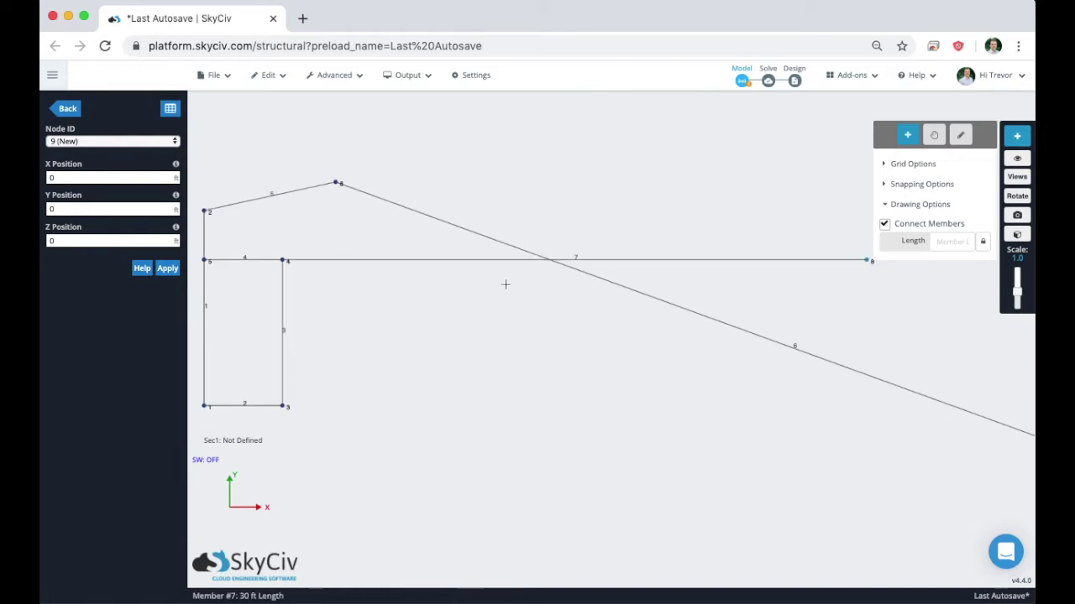
pyautogui.click(607, 259)
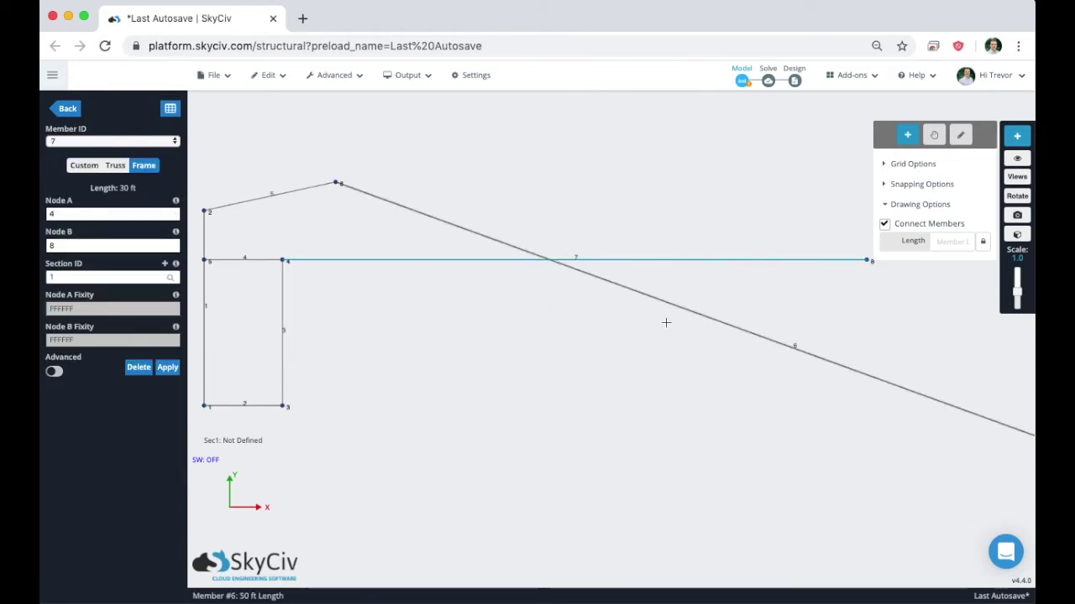
pyautogui.keyDown('shift'); pyautogui.click(635, 292); pyautogui.keyUp('shift')
pyautogui.rightClick(579, 182)
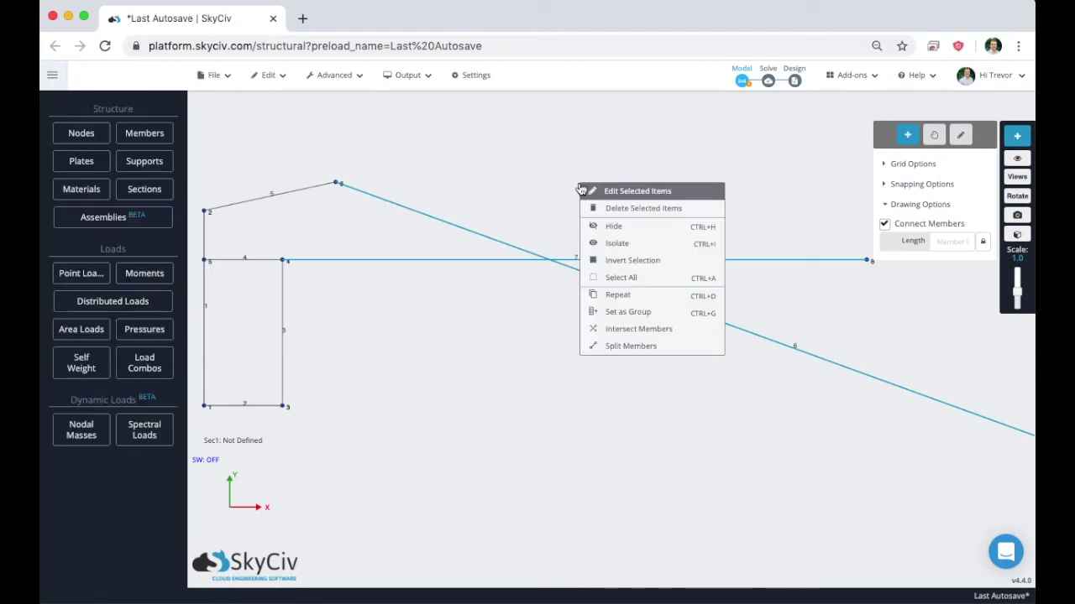
pyautogui.click(657, 330)
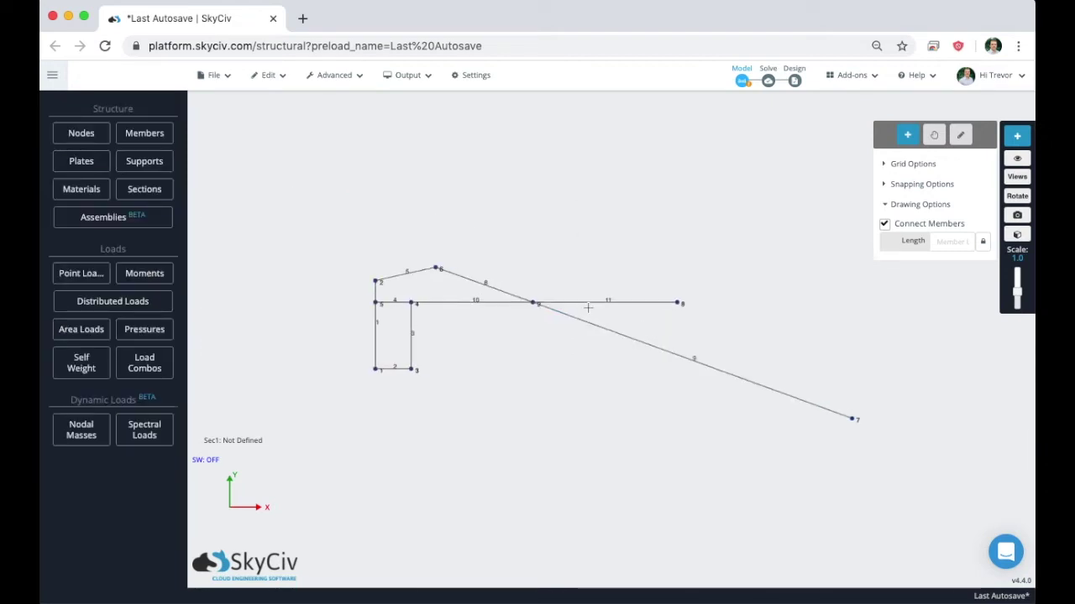
# - Delete the overhanging portions of the horizontal and sloped members beyond intersection node 9, including their end nodes
pyautogui.scroll(3, 533, 304)
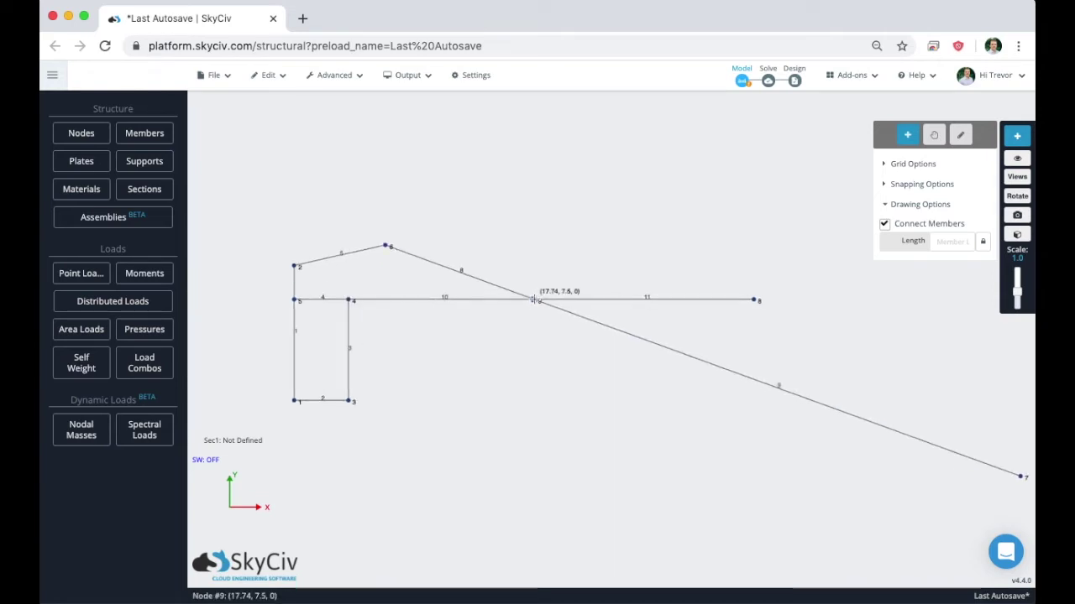
pyautogui.scroll(1, 534, 300)
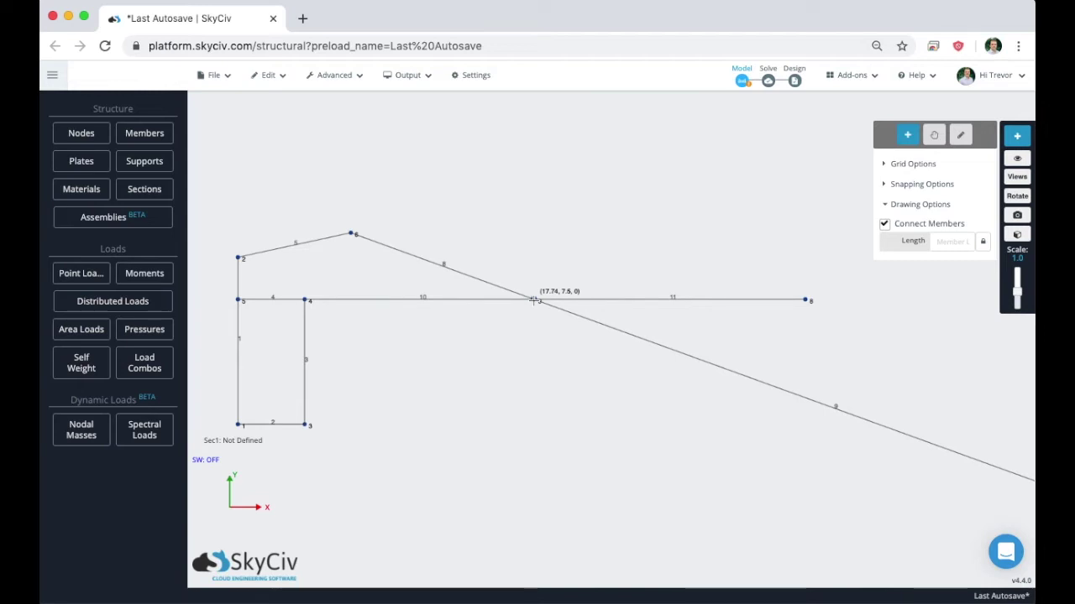
pyautogui.scroll(-2, 599, 298)
pyautogui.moveTo(660, 417); pyautogui.dragTo(624, 375, button='right')
pyautogui.moveTo(593, 243); pyautogui.dragTo(974, 462)
pyautogui.press('Delete')
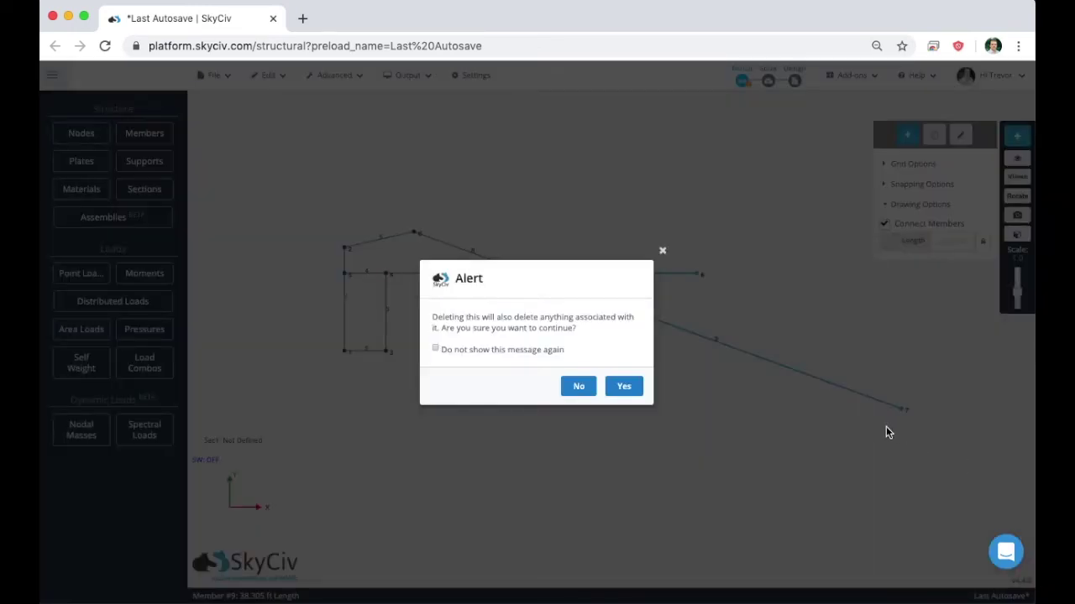
pyautogui.click(624, 386)
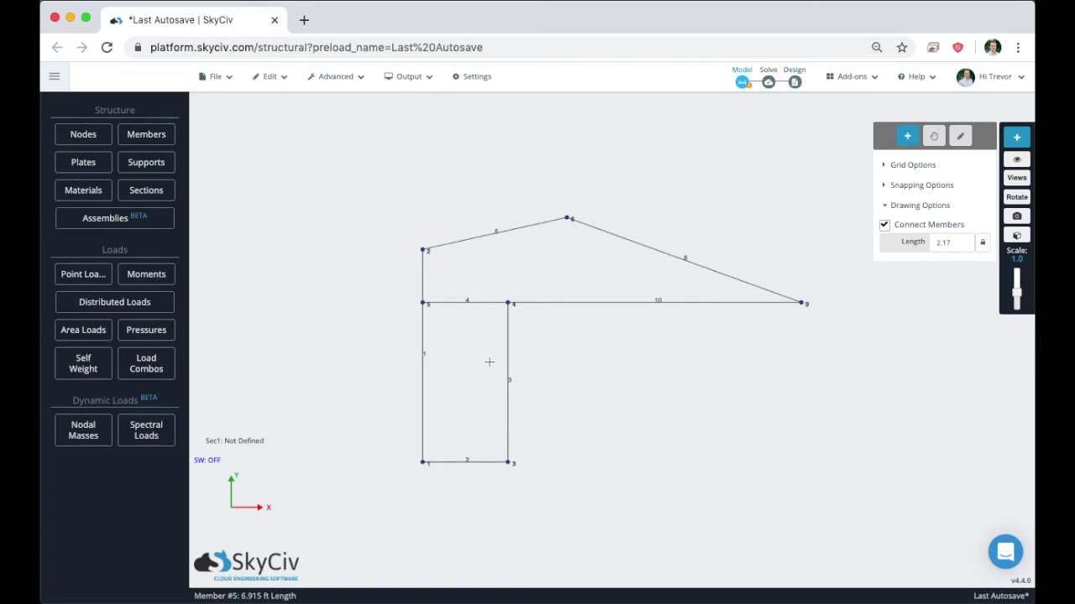
# - Draw a diagonal member from node 3 to node 5 and a 4 ft vertical member upward from node 4
pyautogui.click(960, 136)
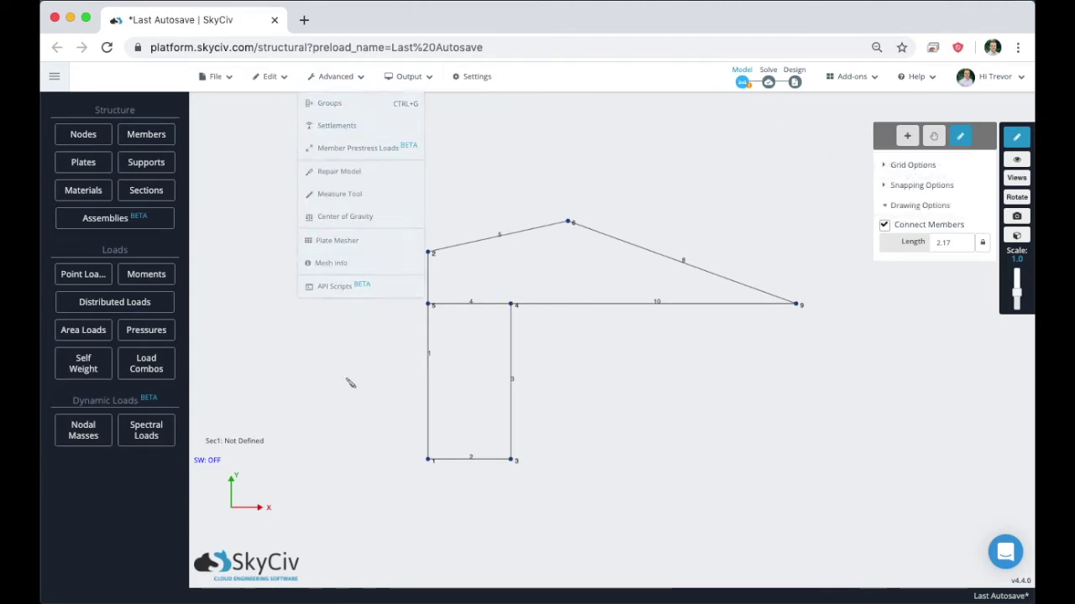
pyautogui.click(510, 459)
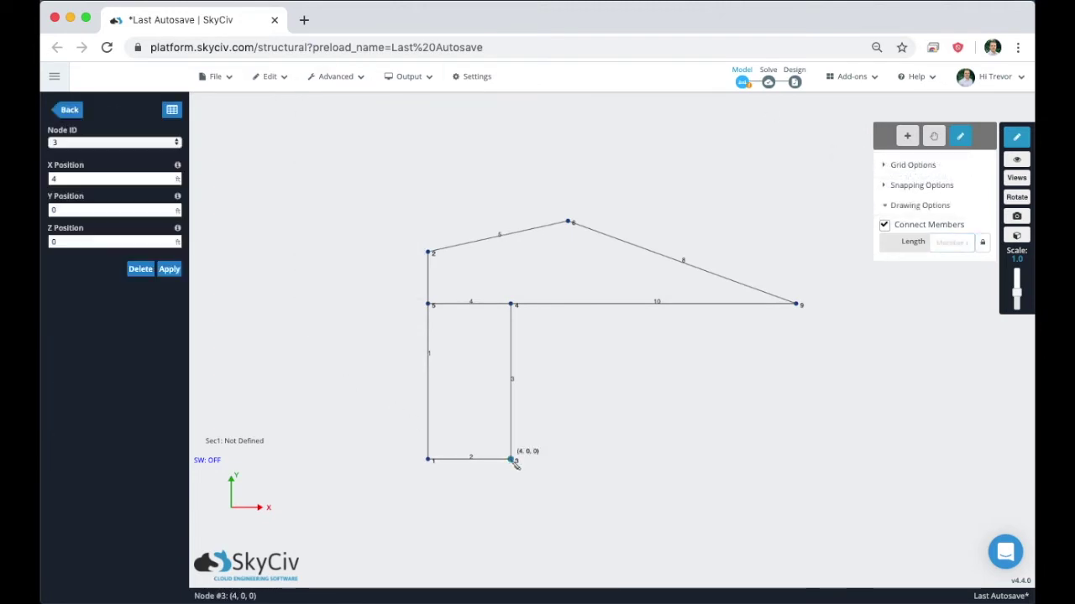
pyautogui.click(431, 307)
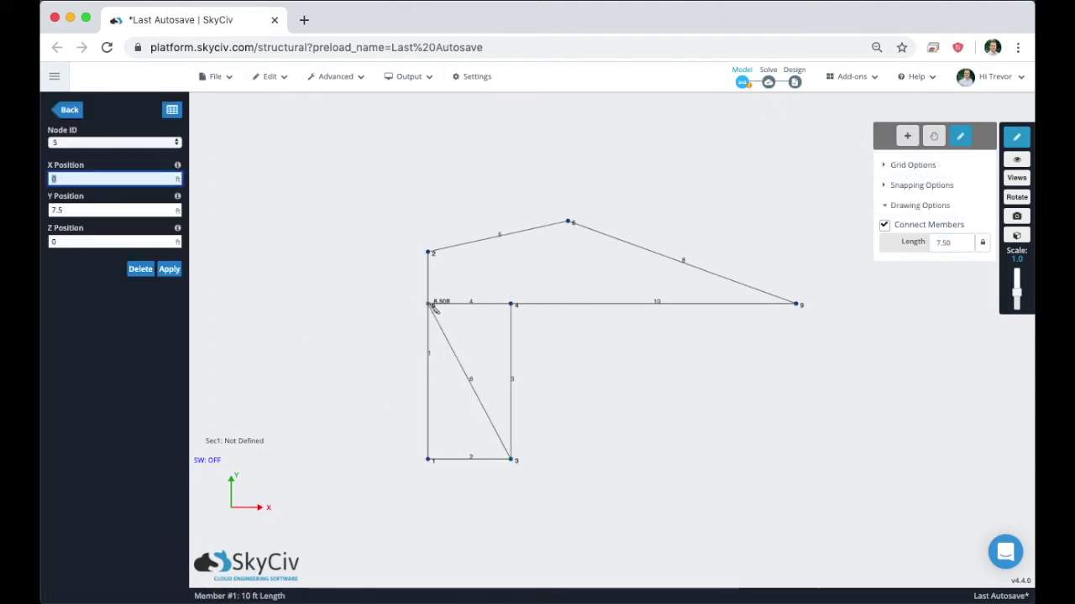
pyautogui.click(514, 306)
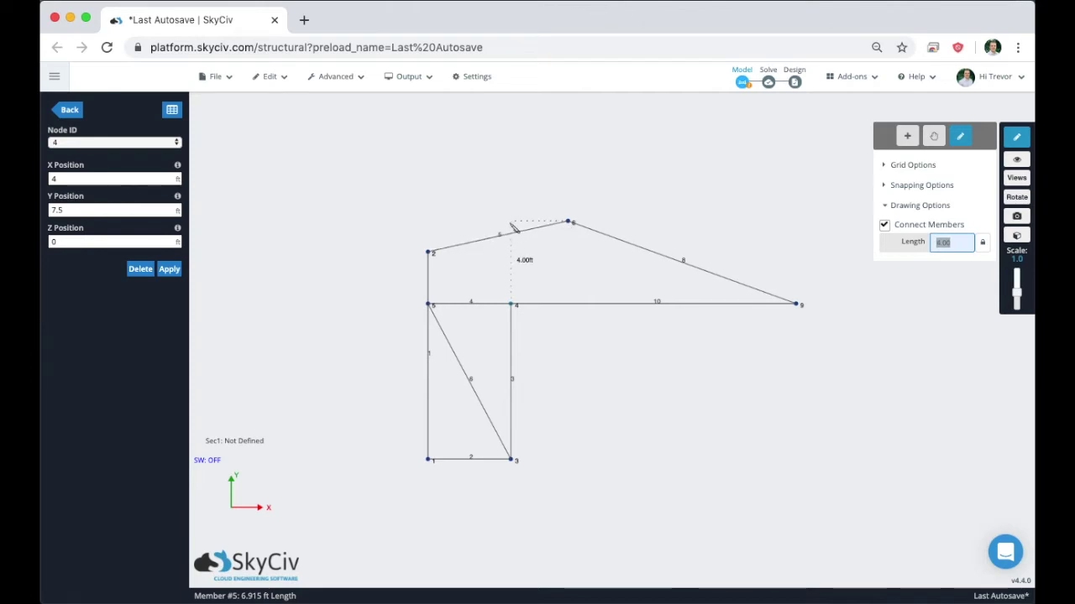
pyautogui.click(512, 221)
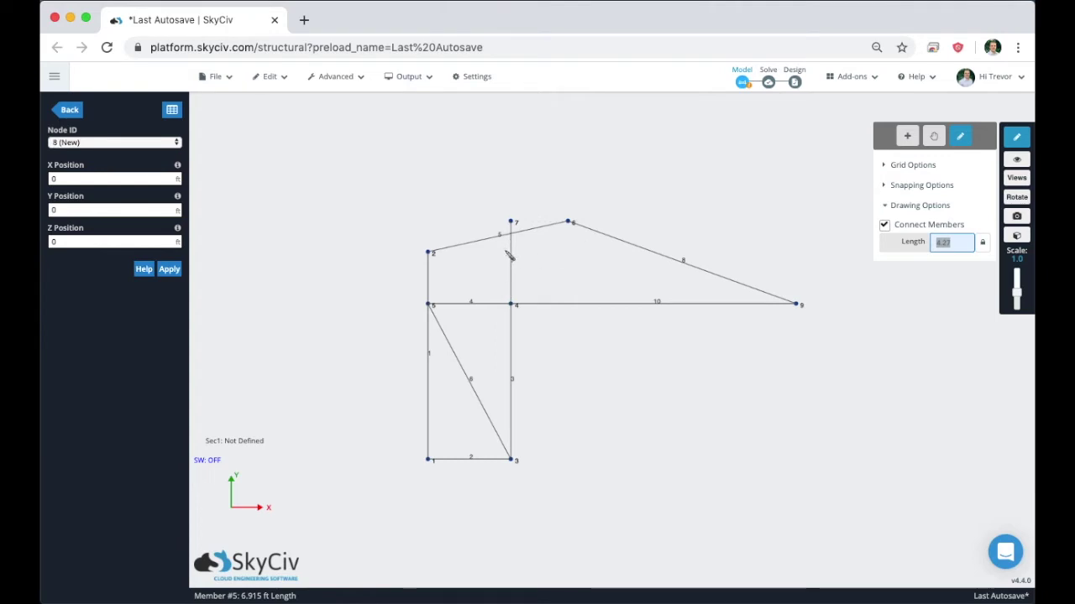
# - Intersect the vertical member above node 4 with the sloped member between nodes 2 and 6
pyautogui.click(907, 136)
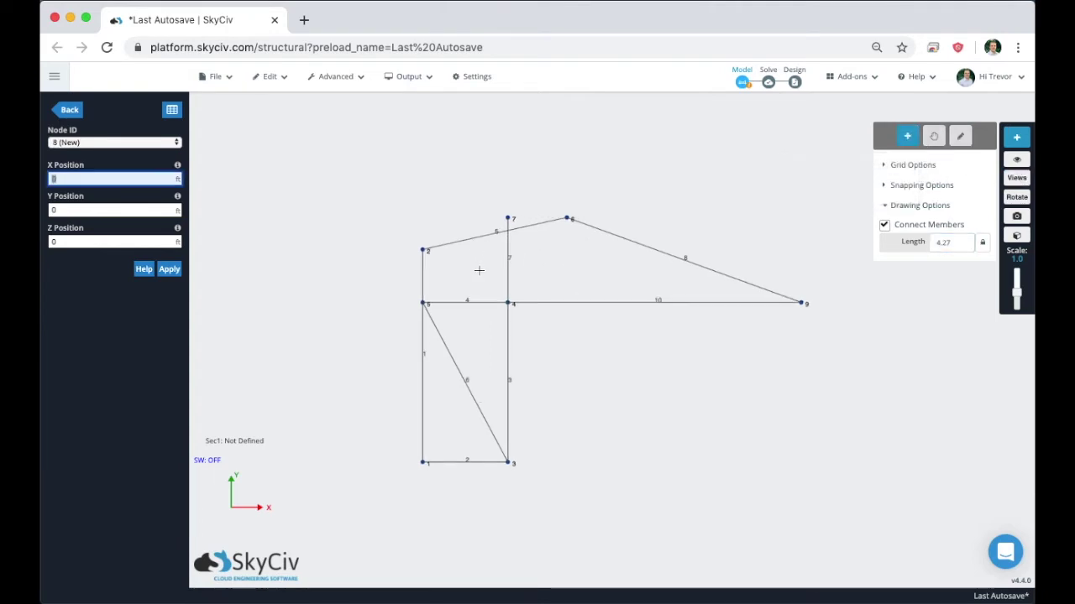
pyautogui.click(487, 236)
pyautogui.click(507, 252)
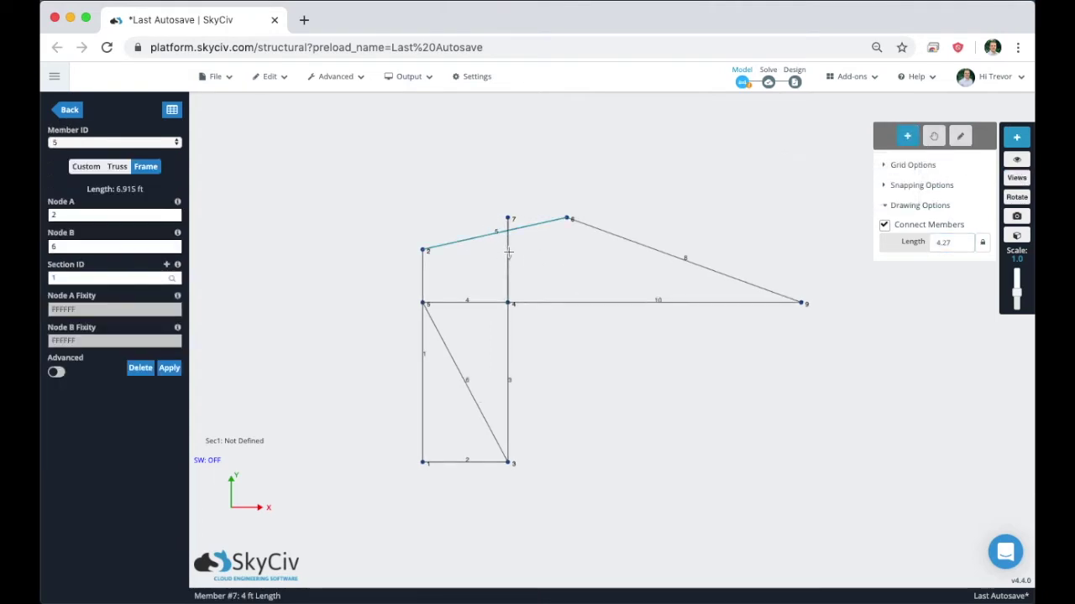
pyautogui.rightClick(459, 215)
pyautogui.click(518, 361)
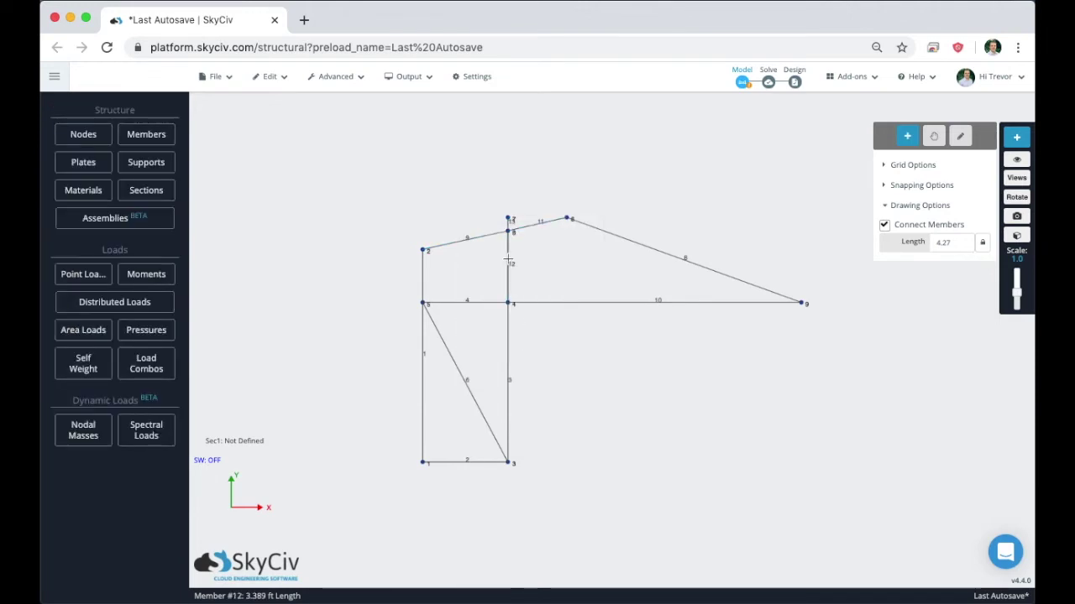
# - Delete the short vertical stub and end node 7 projecting above the sloped roof member
pyautogui.moveTo(507, 219); pyautogui.dragTo(512, 223)
pyautogui.press('Delete')
pyautogui.click(622, 389)
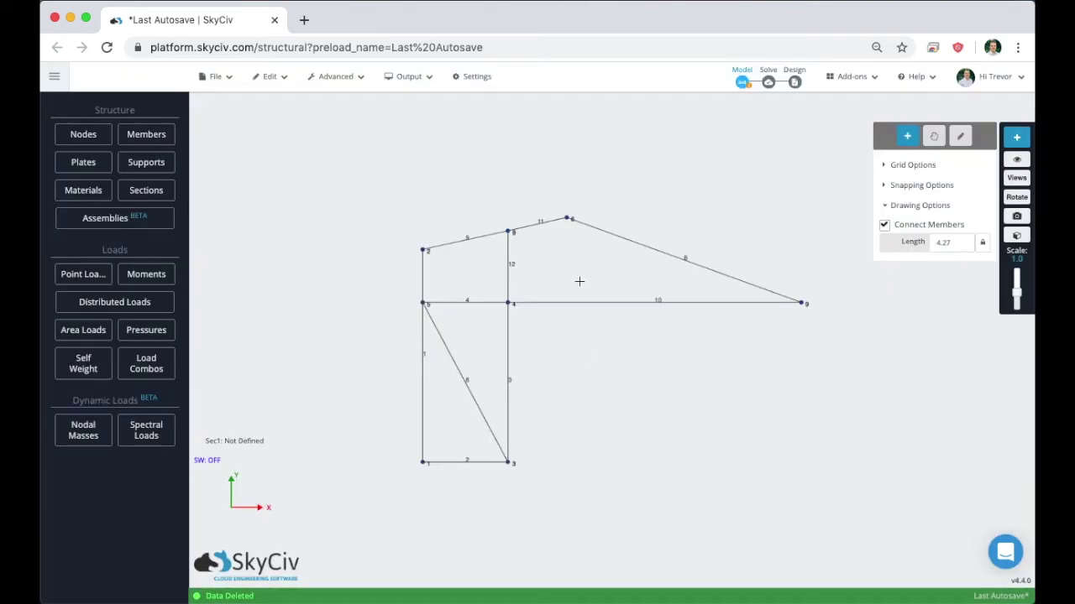
# - Draw a diagonal member from node 5 to node 8 on the roof line
pyautogui.click(958, 137)
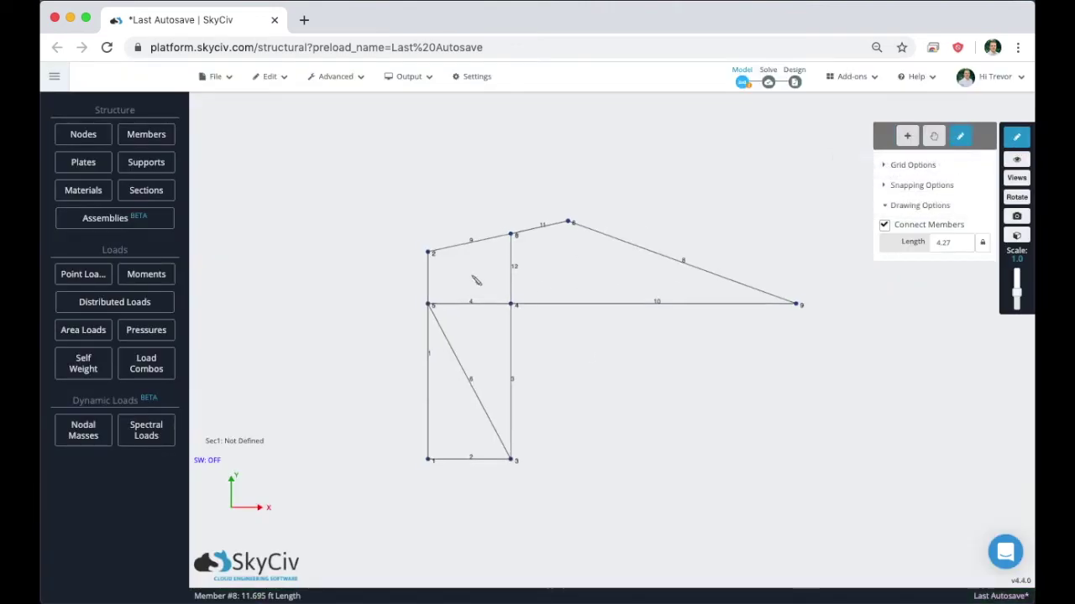
pyautogui.click(429, 304)
pyautogui.click(513, 234)
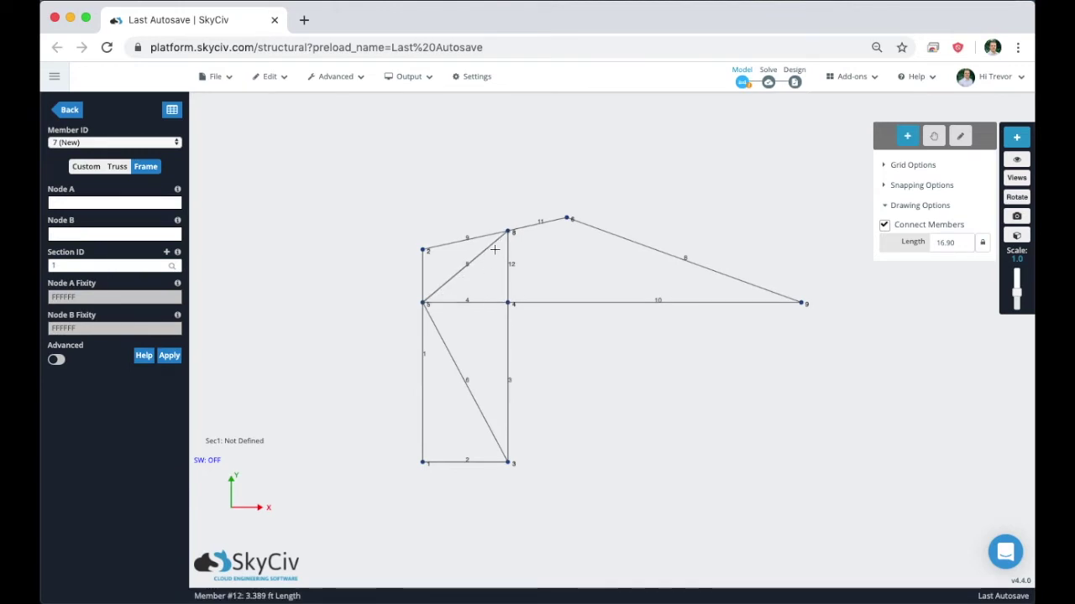
pyautogui.click(960, 135)
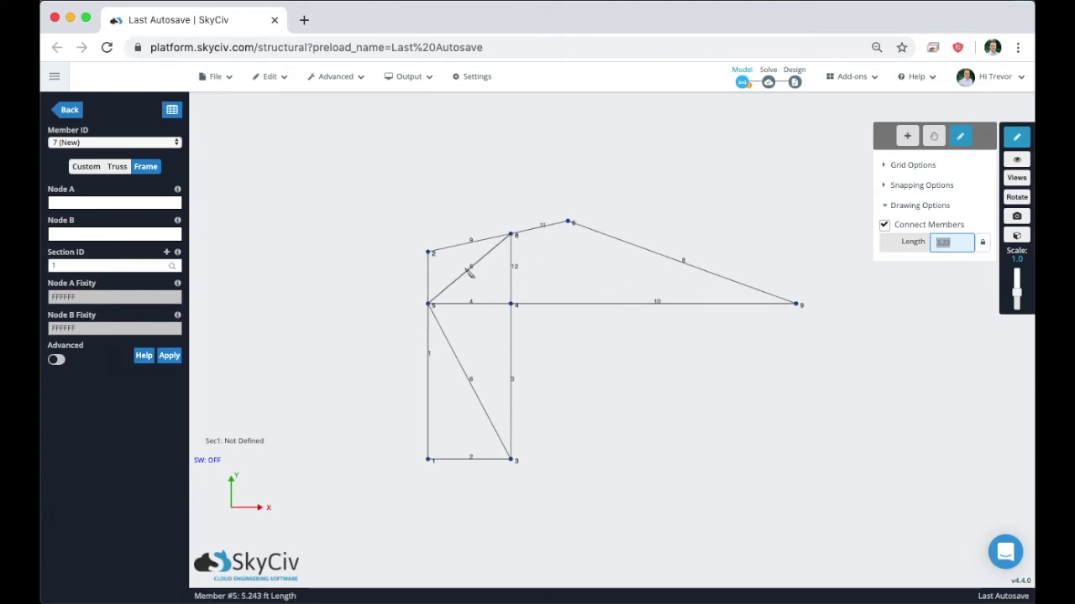
pyautogui.click(568, 221)
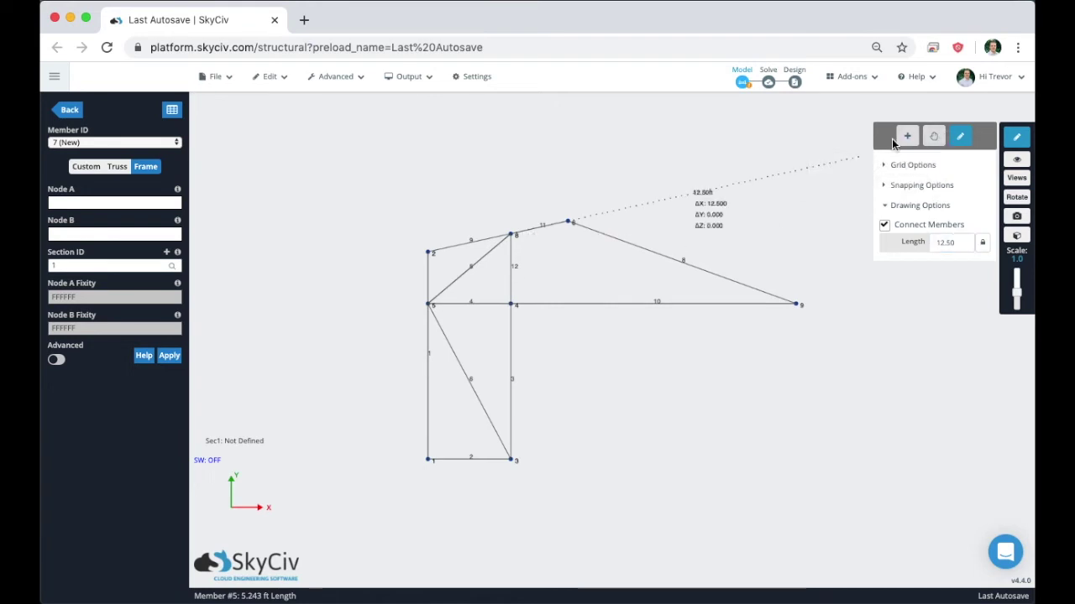
pyautogui.click(903, 138)
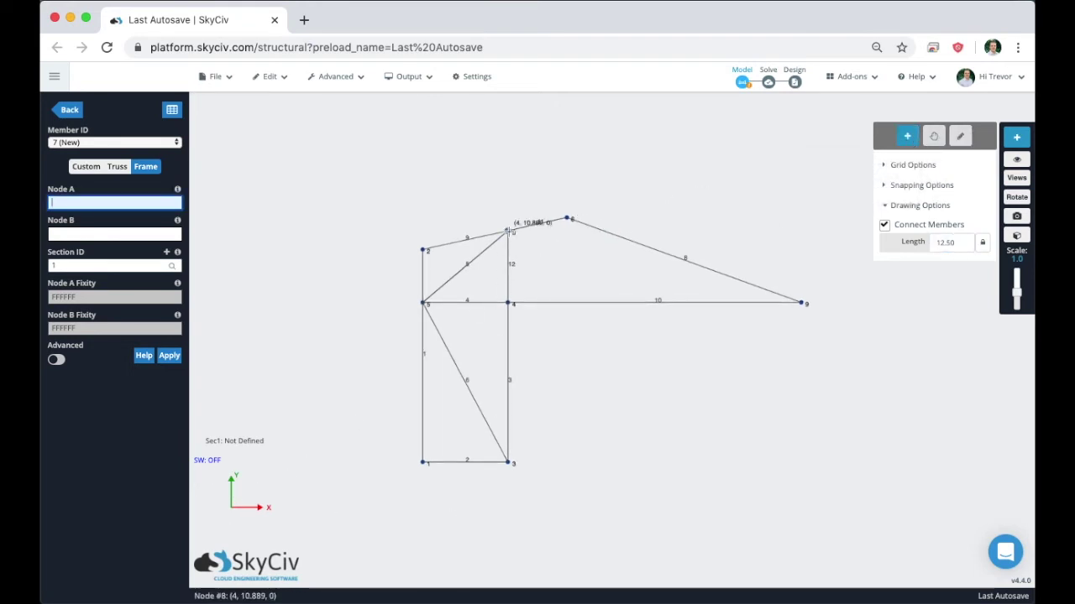
# - Mirror the diagonal between nodes 5 and 8 about the YZ plane at X = 4 ft, without duplicating connected supports
pyautogui.click(461, 269)
pyautogui.click(269, 76)
pyautogui.moveTo(282, 172)
pyautogui.click(357, 194)
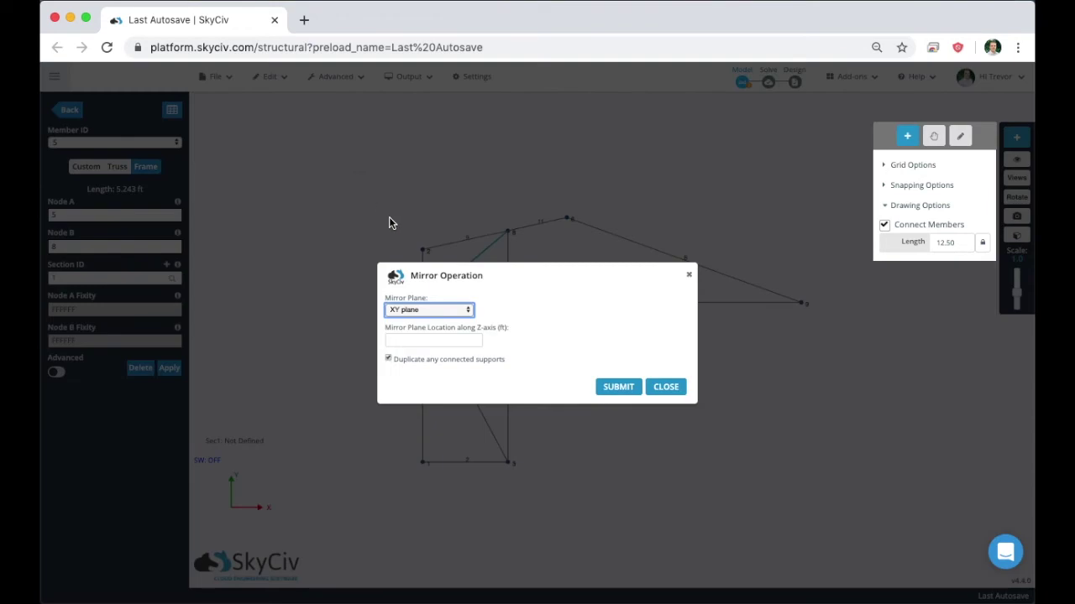
pyautogui.moveTo(449, 279); pyautogui.dragTo(502, 321)
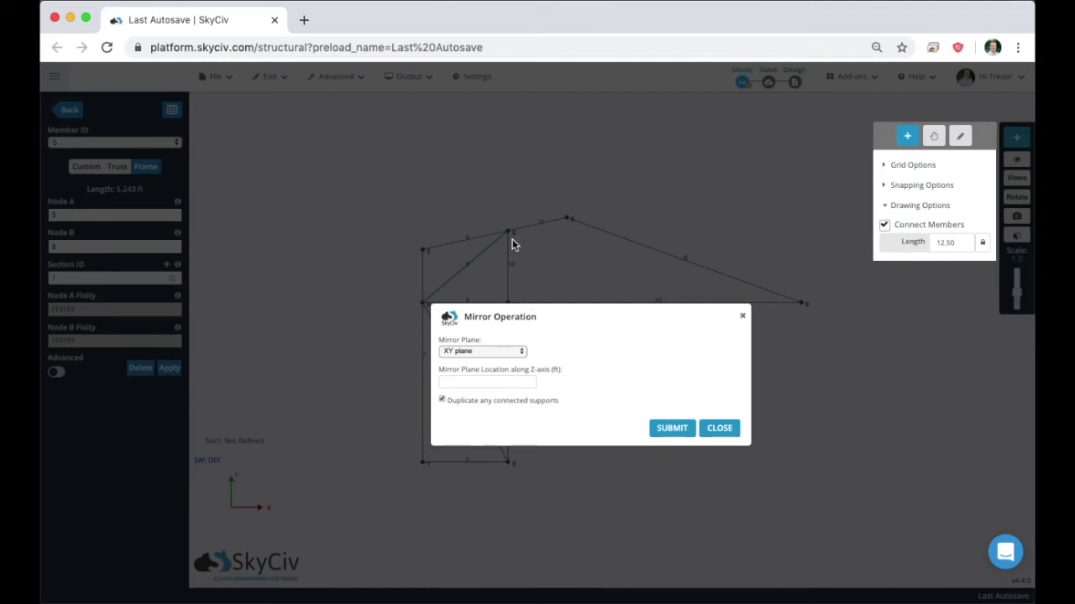
pyautogui.click(482, 351)
pyautogui.click(486, 370)
pyautogui.click(483, 382)
pyautogui.moveTo(481, 370); pyautogui.dragTo(557, 372)
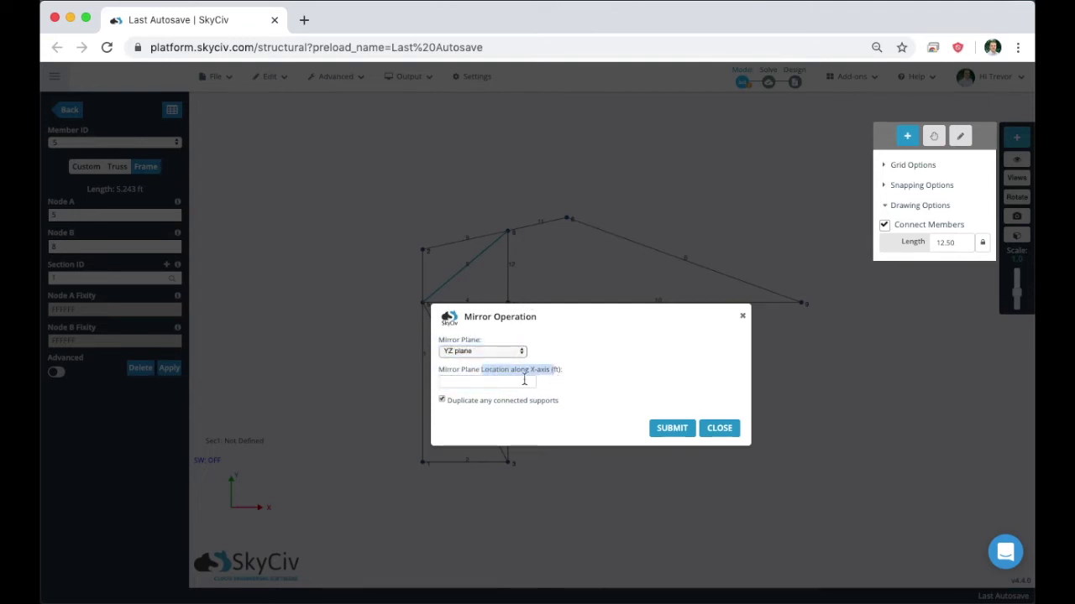
pyautogui.click(508, 383)
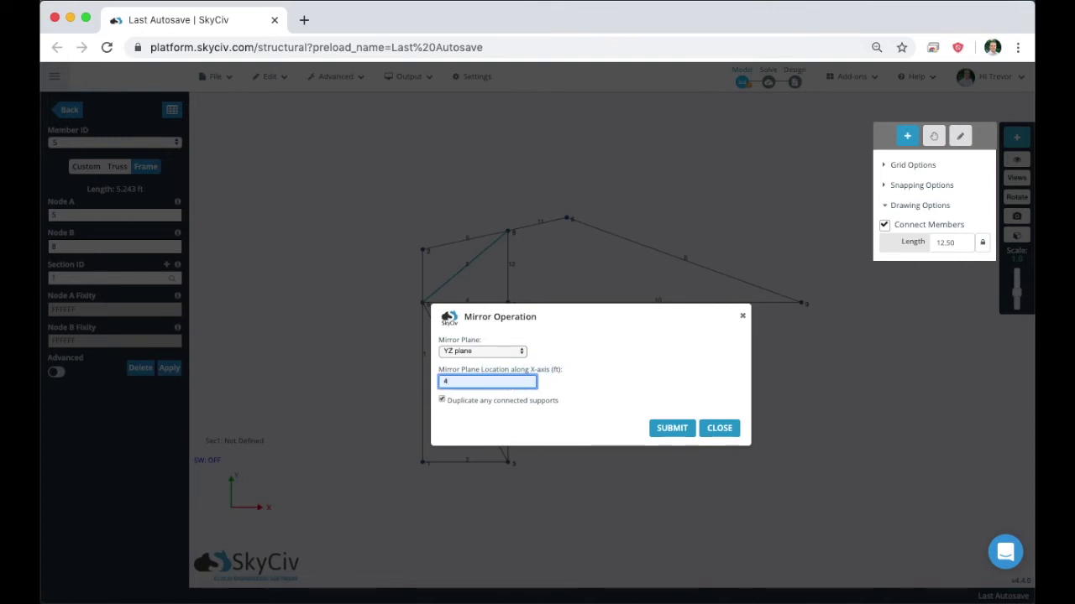
pyautogui.click(491, 404)
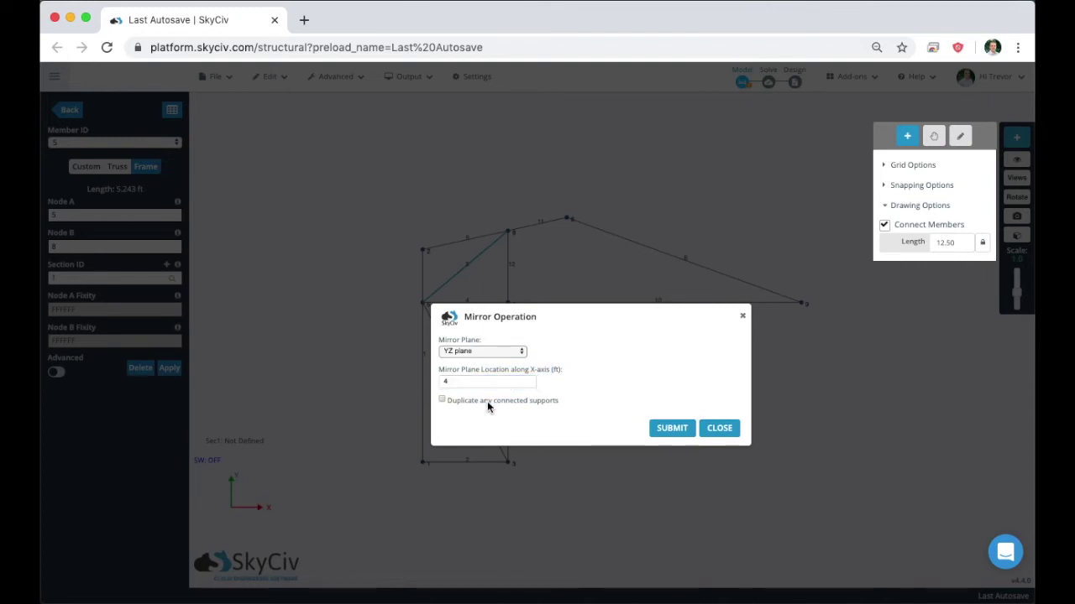
pyautogui.click(671, 429)
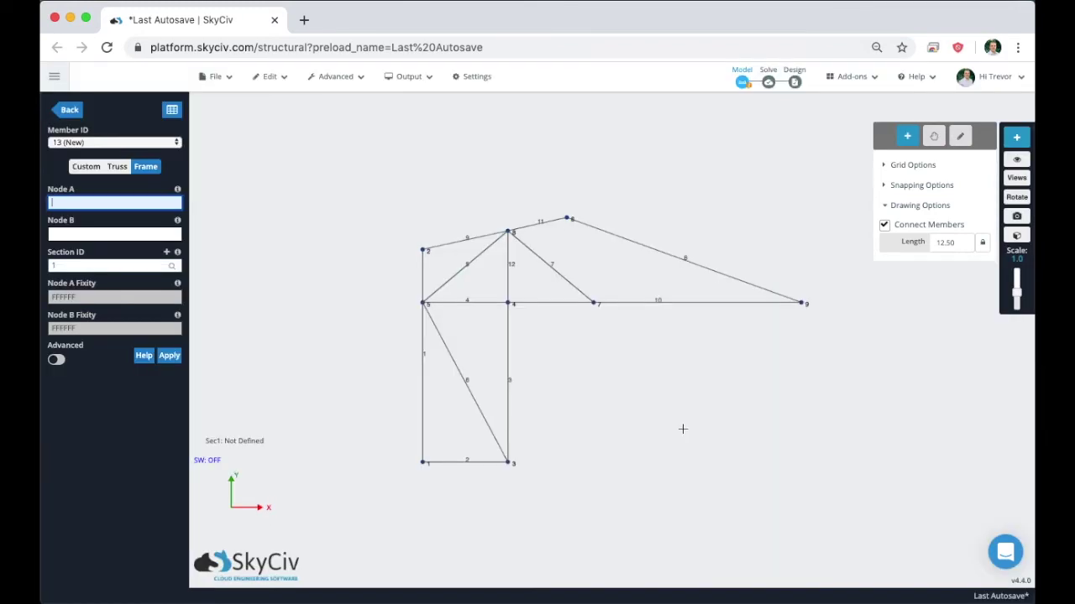
# - Draw a member from node 7 to the midpoint of the sloped member between nodes 6 and 9
pyautogui.click(594, 302)
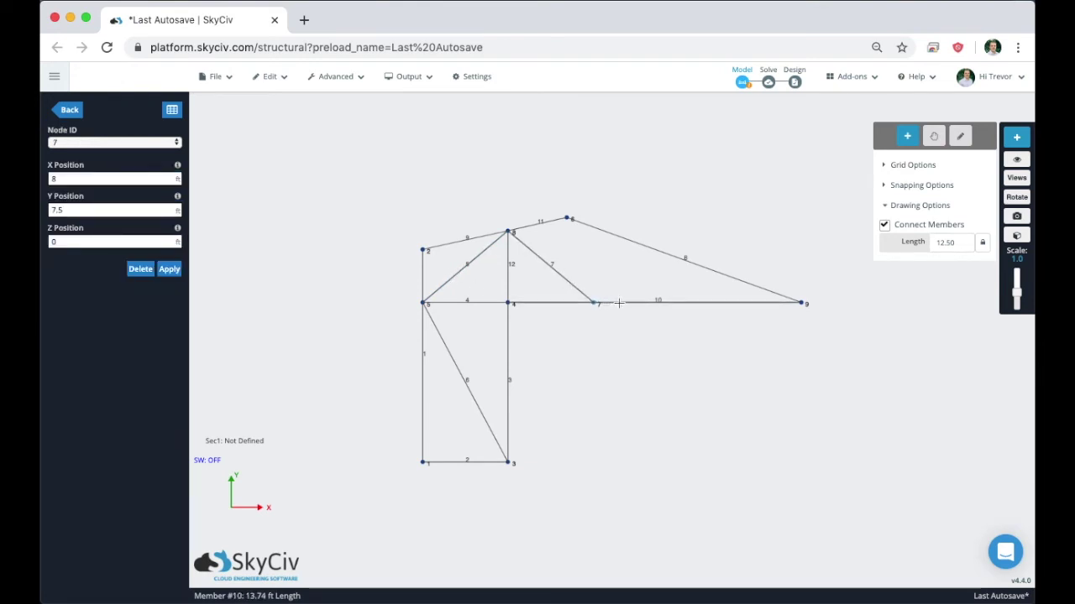
pyautogui.click(619, 303)
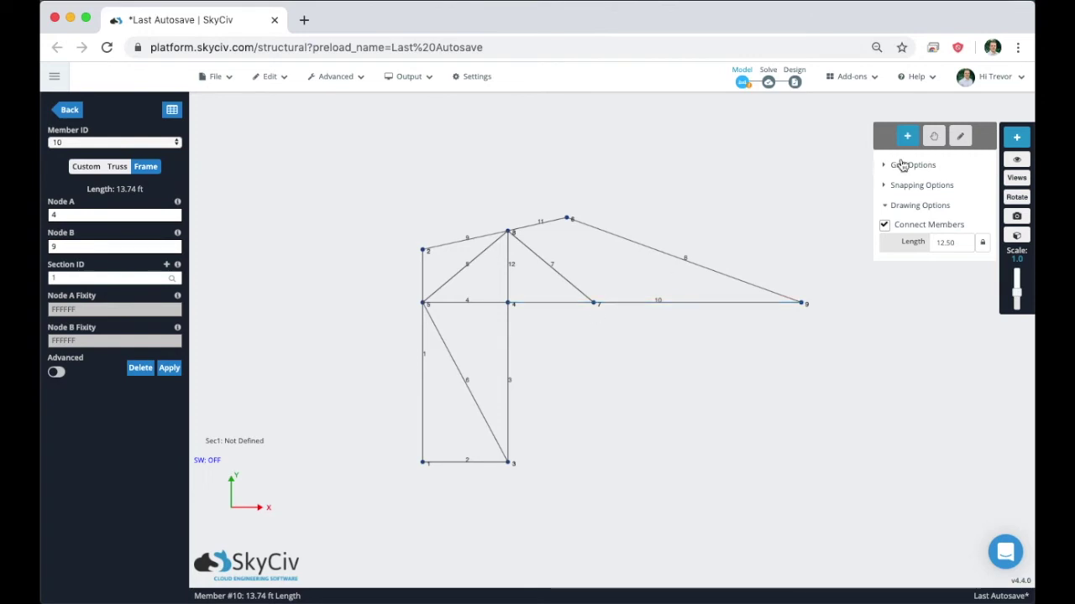
pyautogui.click(959, 136)
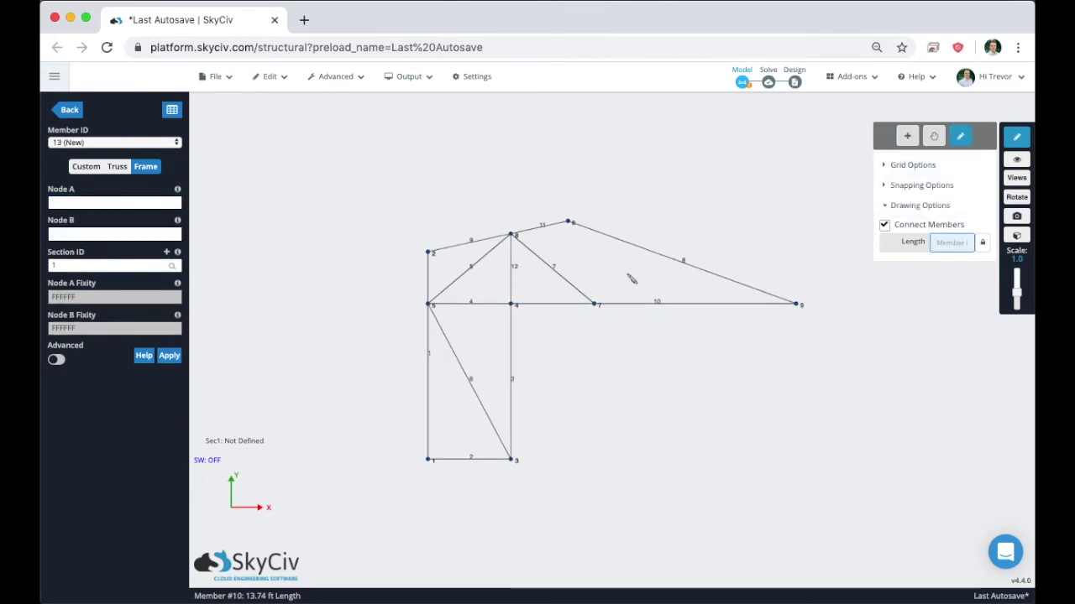
pyautogui.click(596, 304)
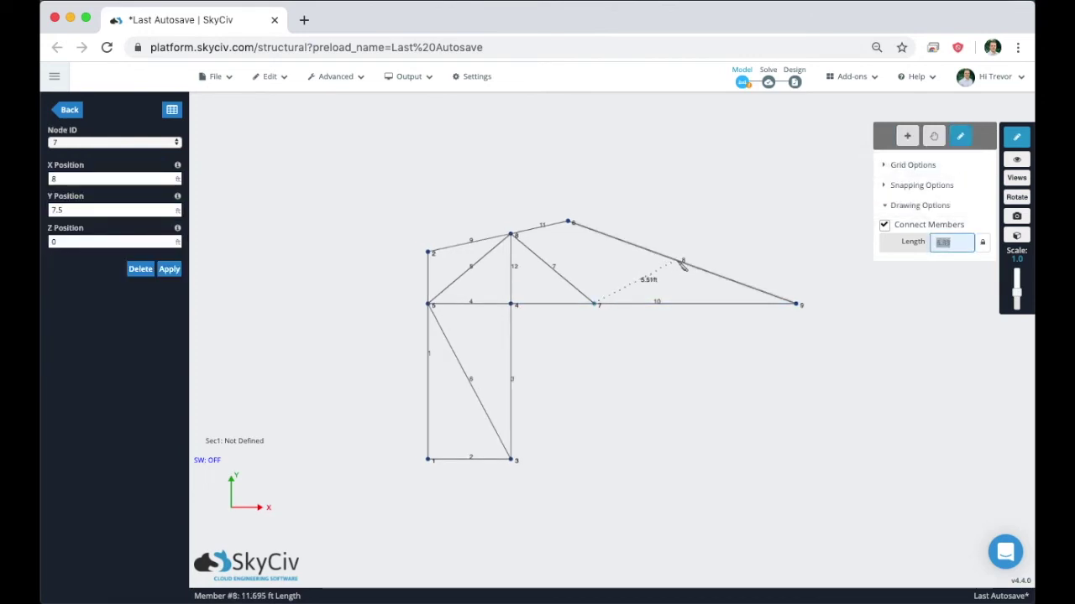
pyautogui.click(684, 263)
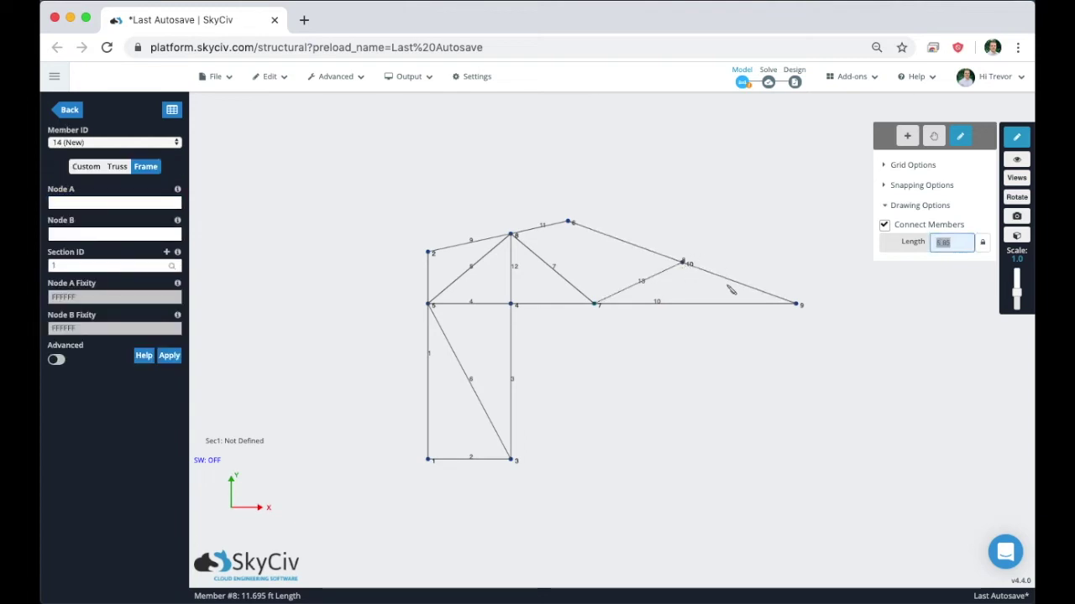
pyautogui.click(908, 137)
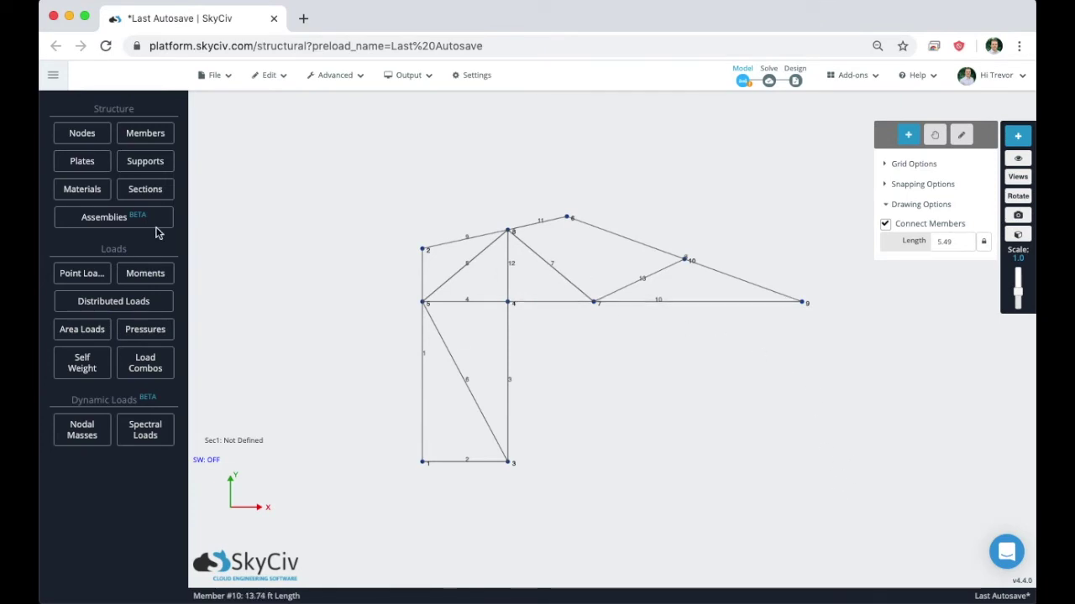
# - Add a node at X 20.5, Y -2.25, Z 0 ft
pyautogui.click(81, 133)
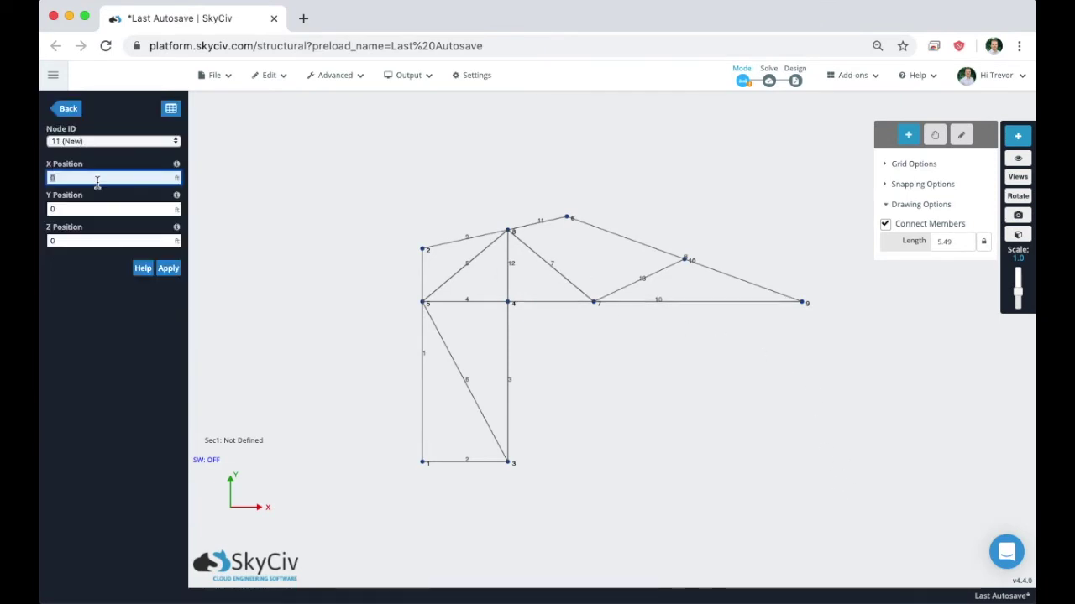
pyautogui.write('20.5')
pyautogui.press('Tab')
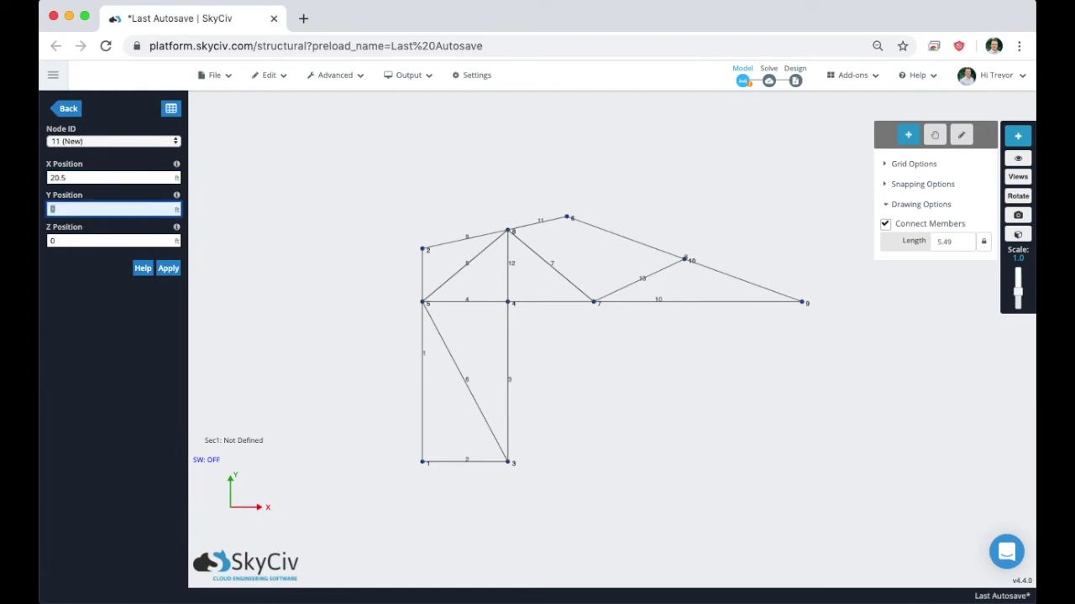
pyautogui.write('-2.25')
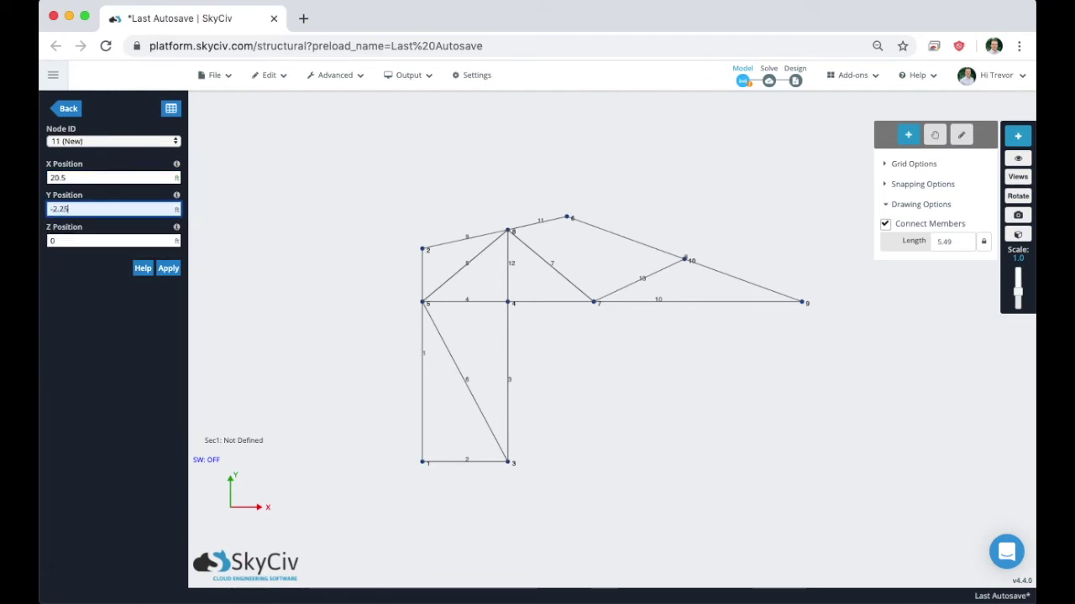
pyautogui.click(168, 268)
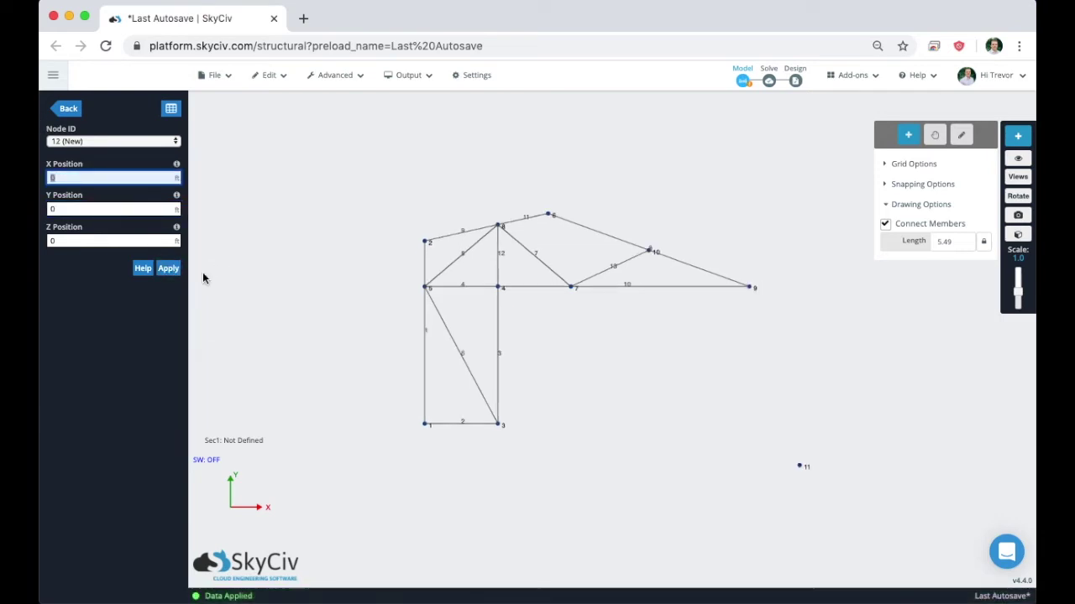
# - Draw a vertical member about 13.14 ft long upward from node 11
pyautogui.click(963, 136)
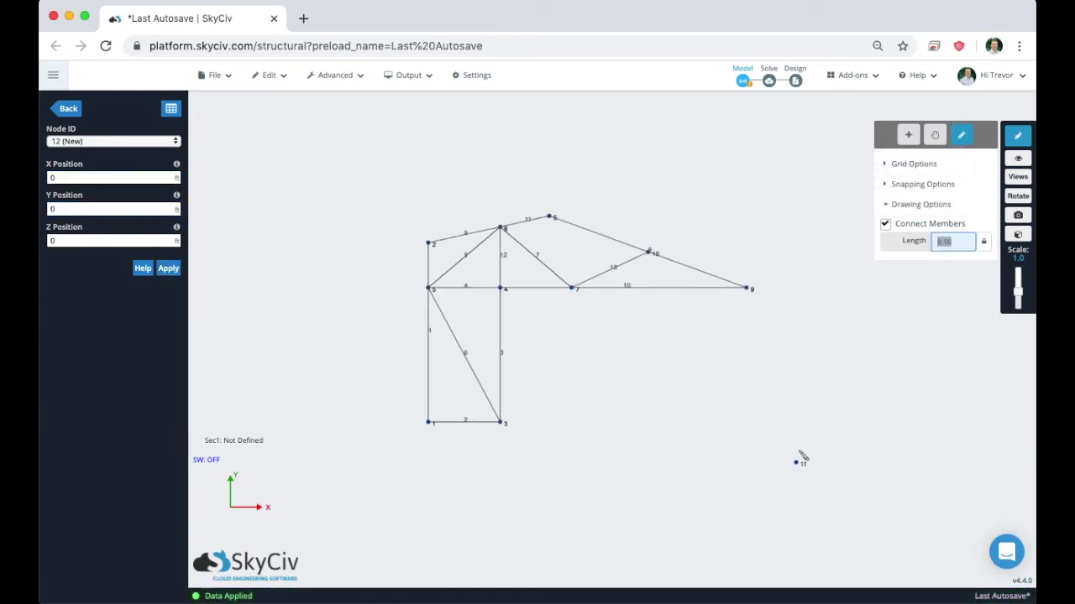
pyautogui.click(797, 462)
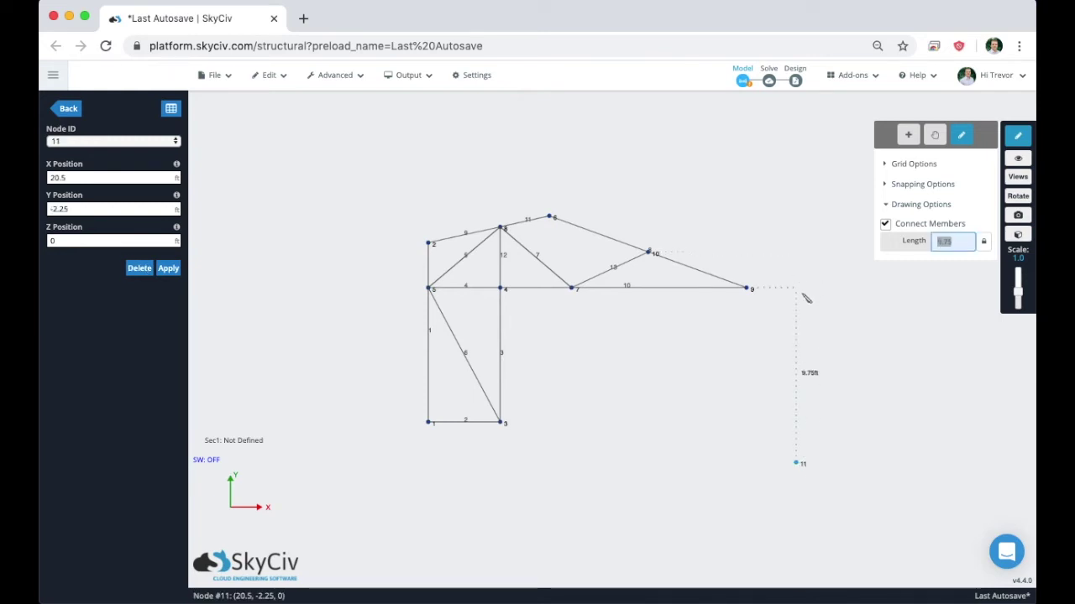
pyautogui.press('Escape')
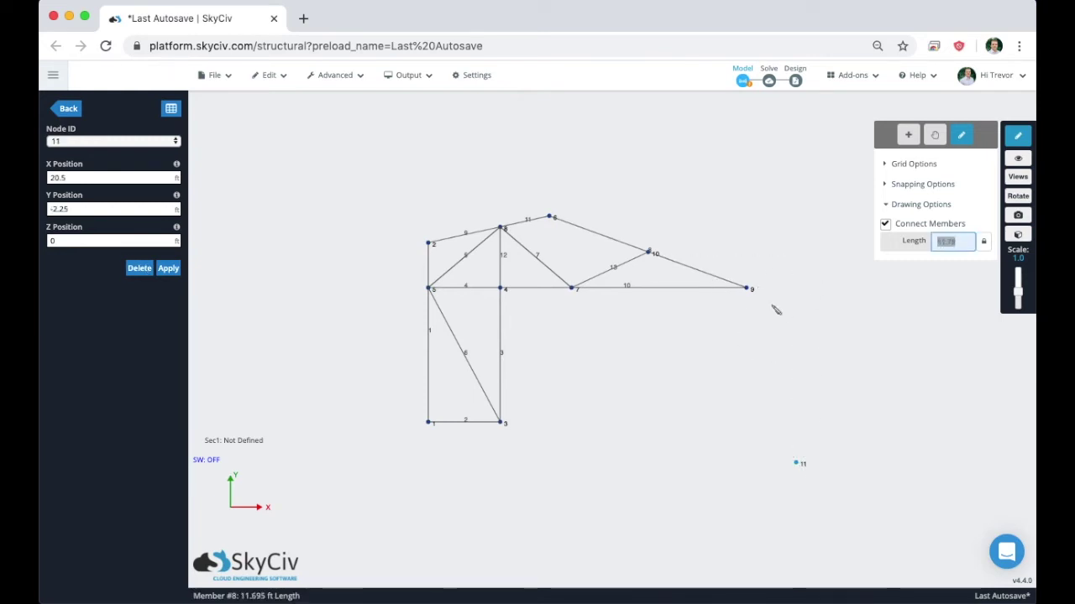
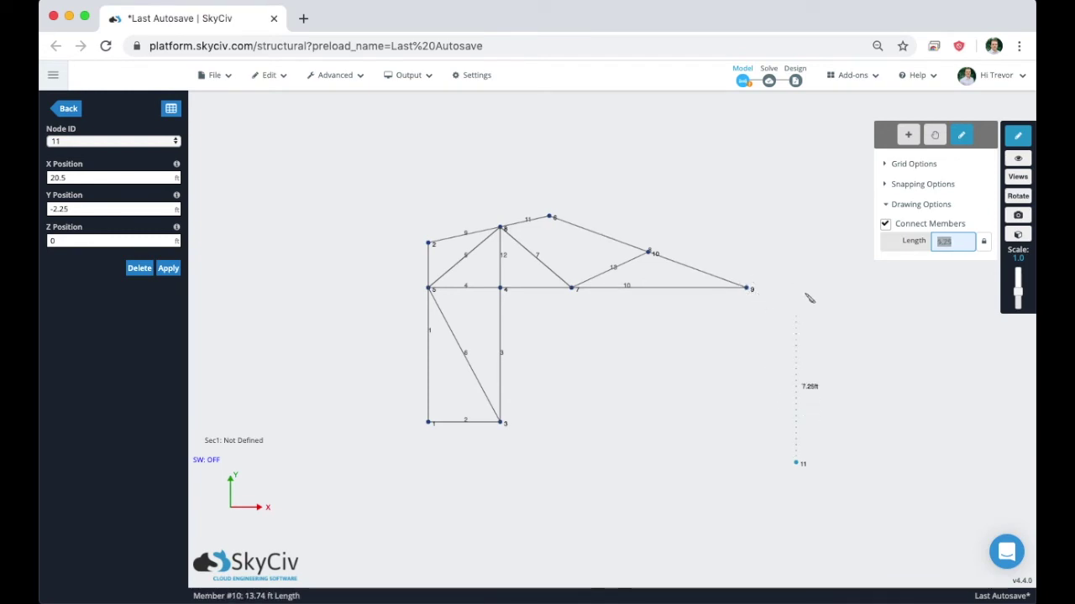
pyautogui.click(802, 229)
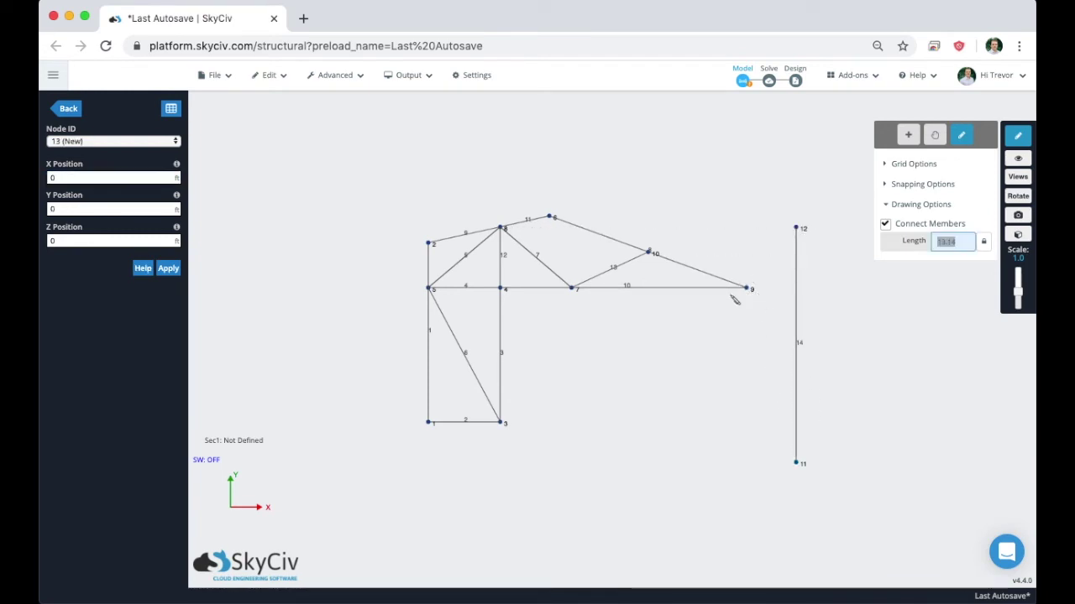
# - Set up a linear repeat of member 8 with one repetition along Member Axis (A -> B)
pyautogui.click(908, 135)
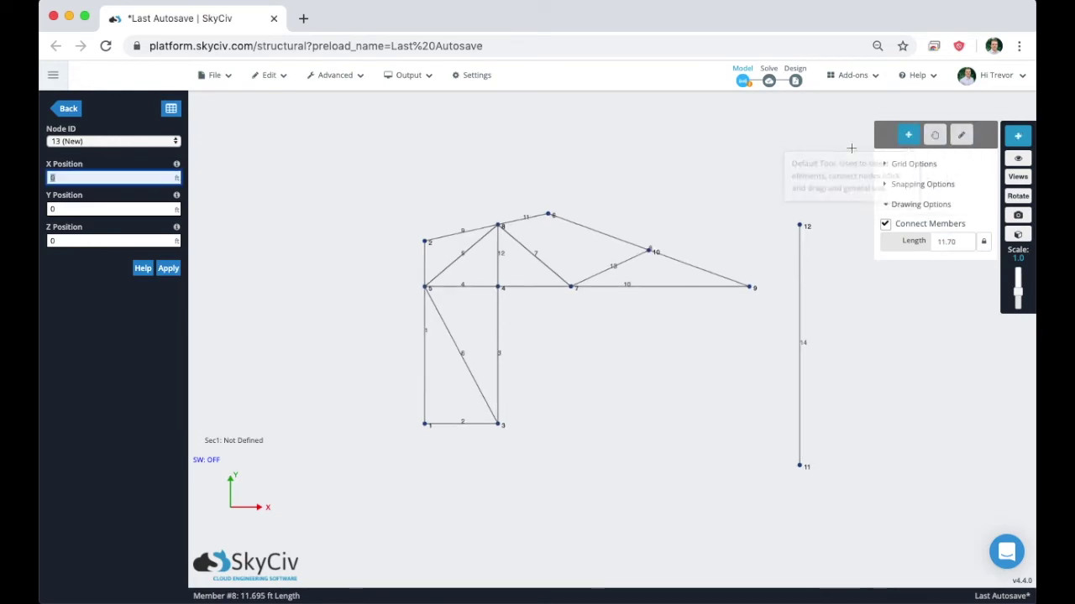
pyautogui.click(681, 263)
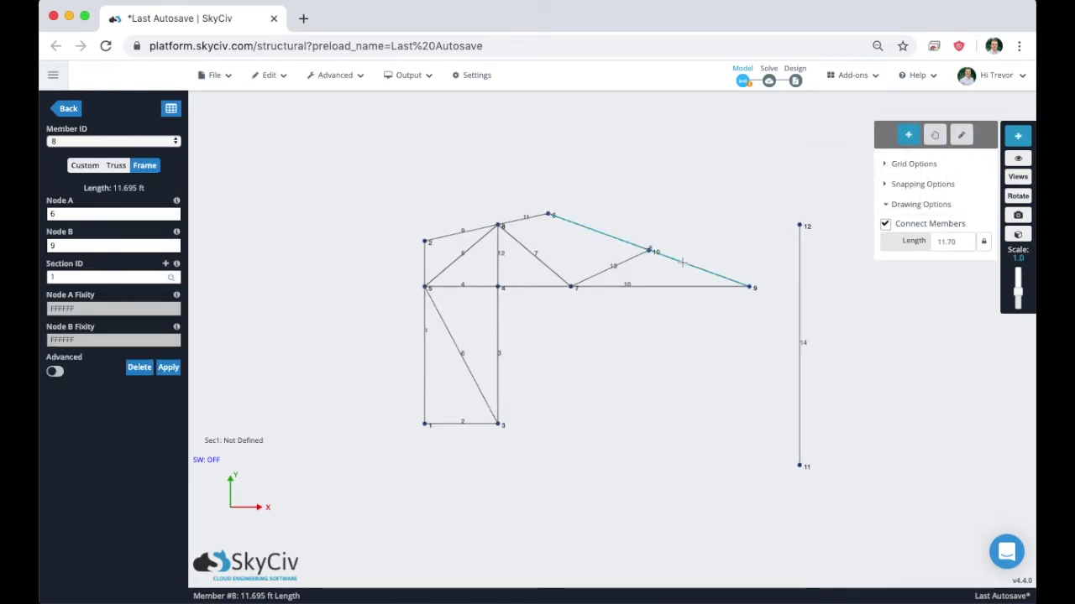
pyautogui.hotkey('ctrl', 'r')
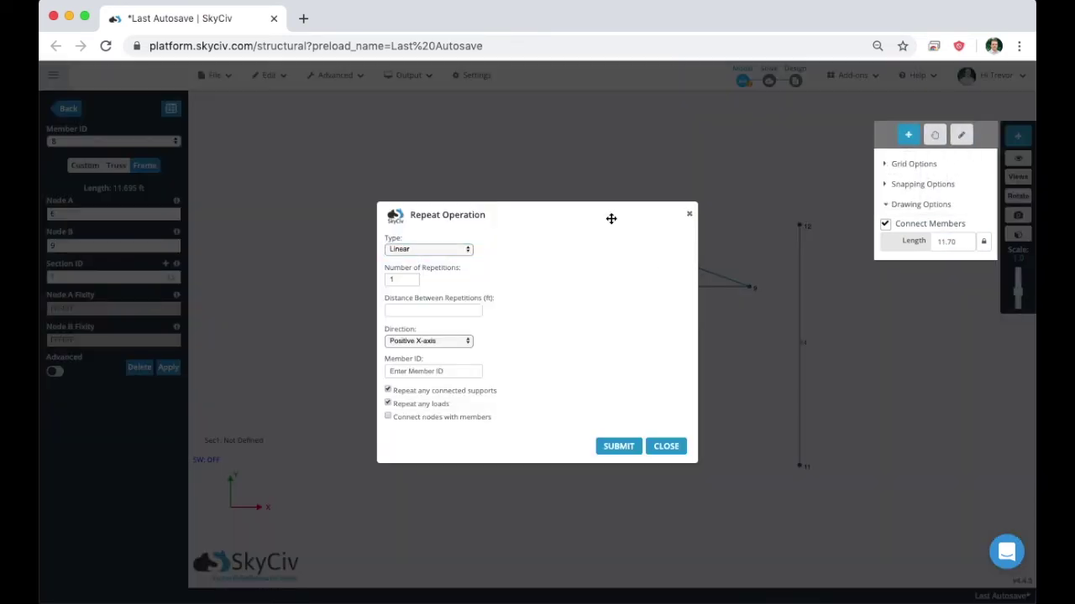
pyautogui.moveTo(612, 218); pyautogui.dragTo(494, 148)
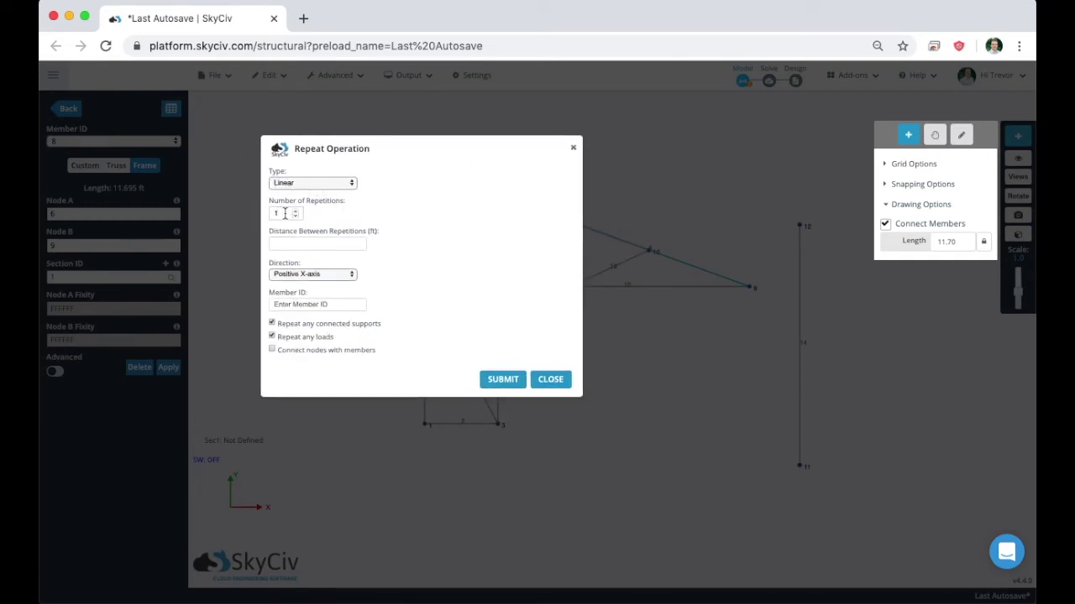
pyautogui.click(309, 303)
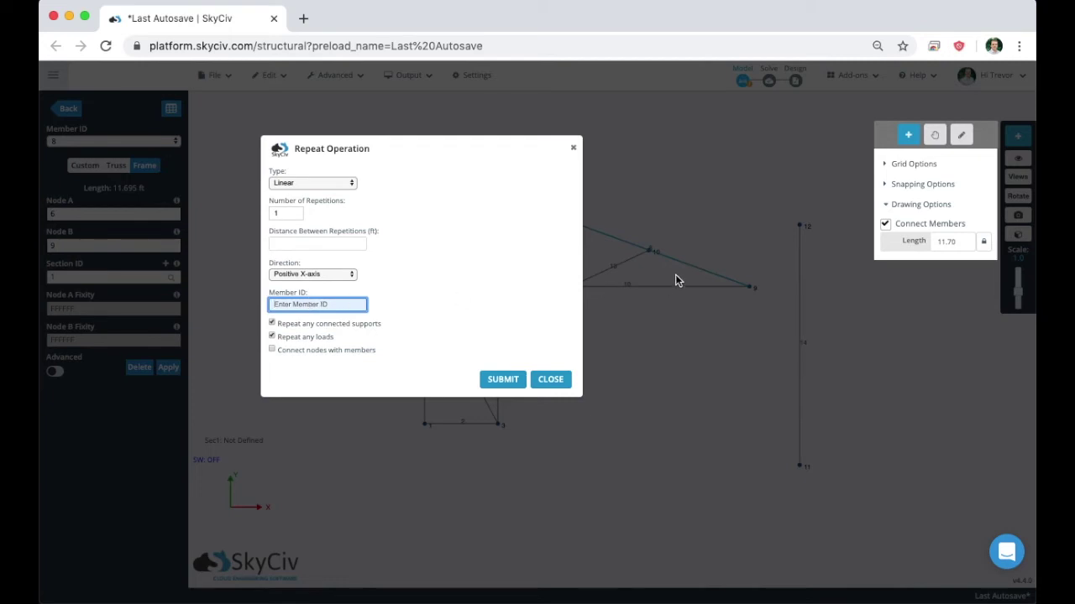
pyautogui.click(297, 274)
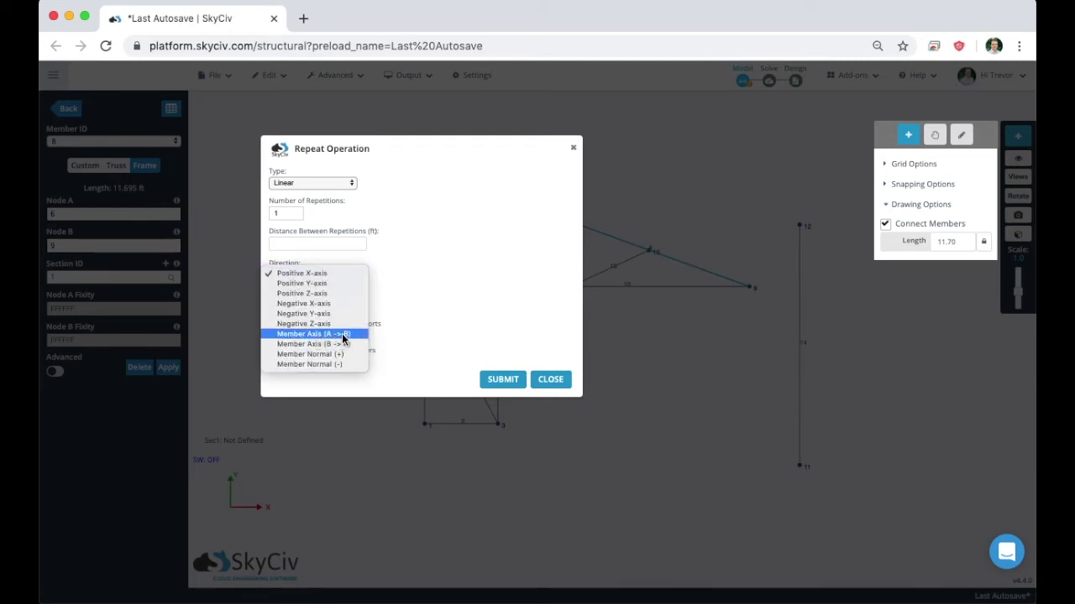
pyautogui.click(343, 335)
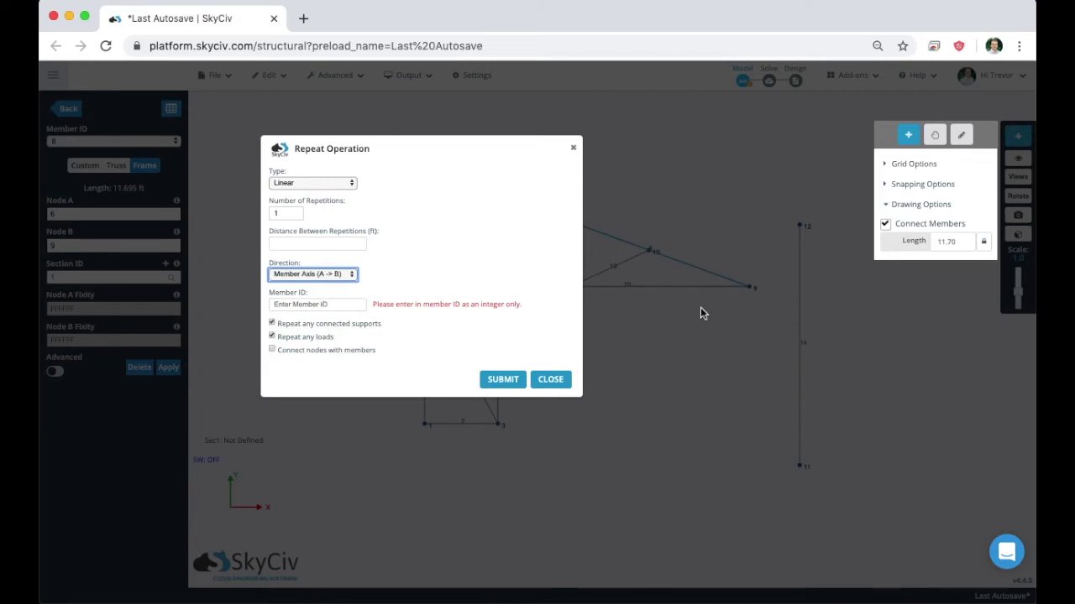
pyautogui.click(331, 244)
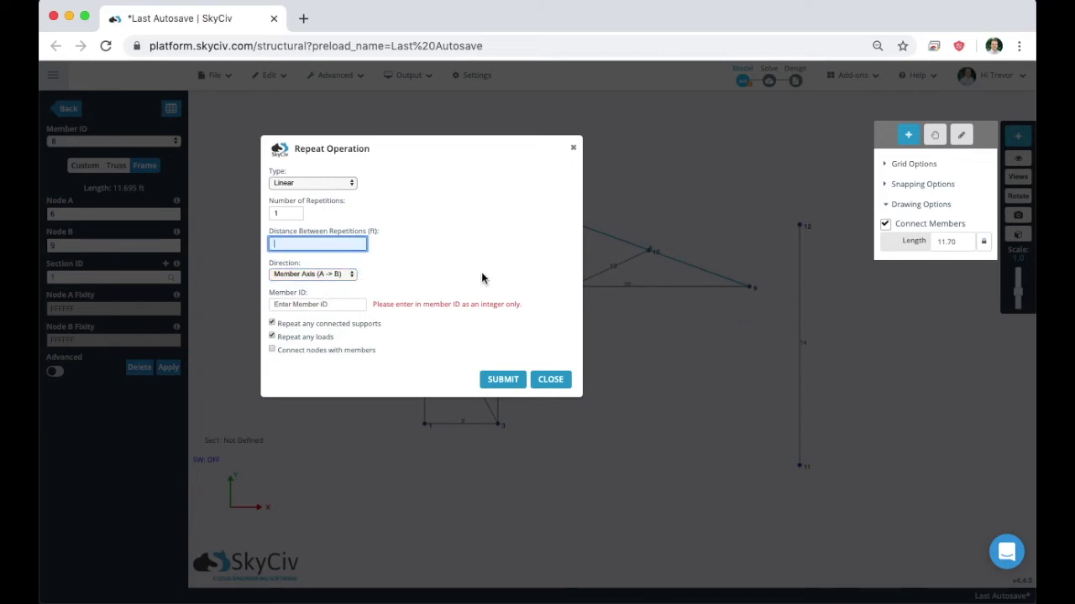
pyautogui.click(310, 302)
pyautogui.write('8')
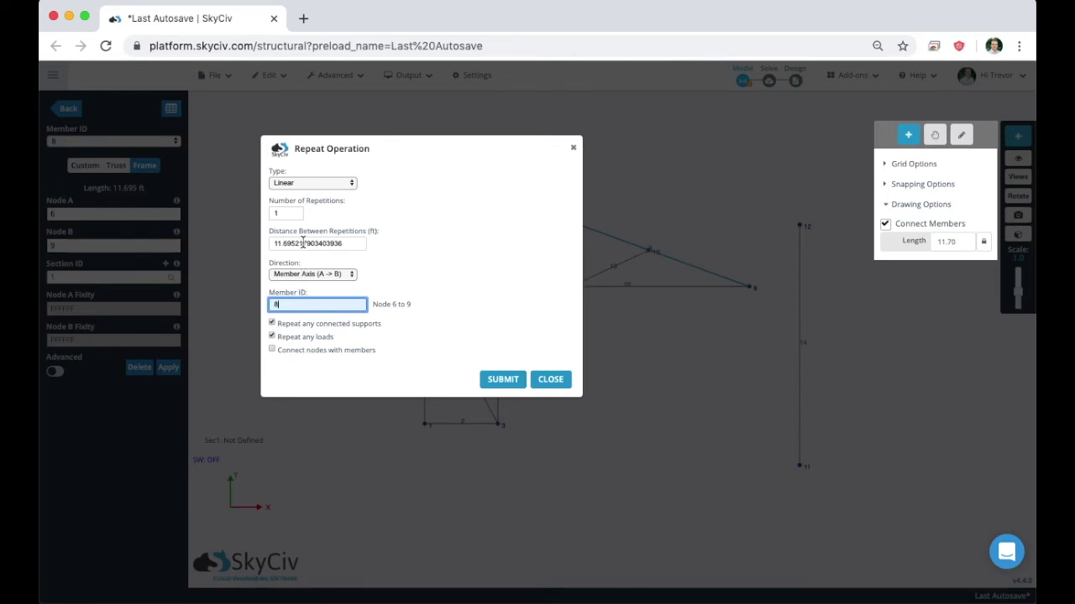
# - Exclude connected supports and loads from the repeat and submit it, keeping the member's own length as the distance
pyautogui.moveTo(333, 244); pyautogui.dragTo(277, 246)
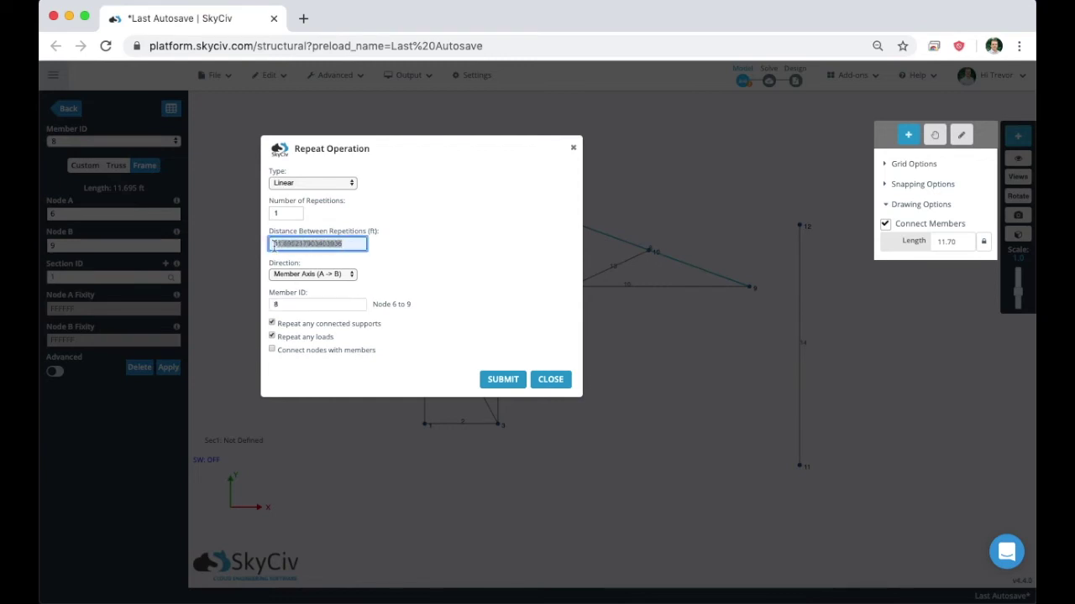
pyautogui.click(330, 244)
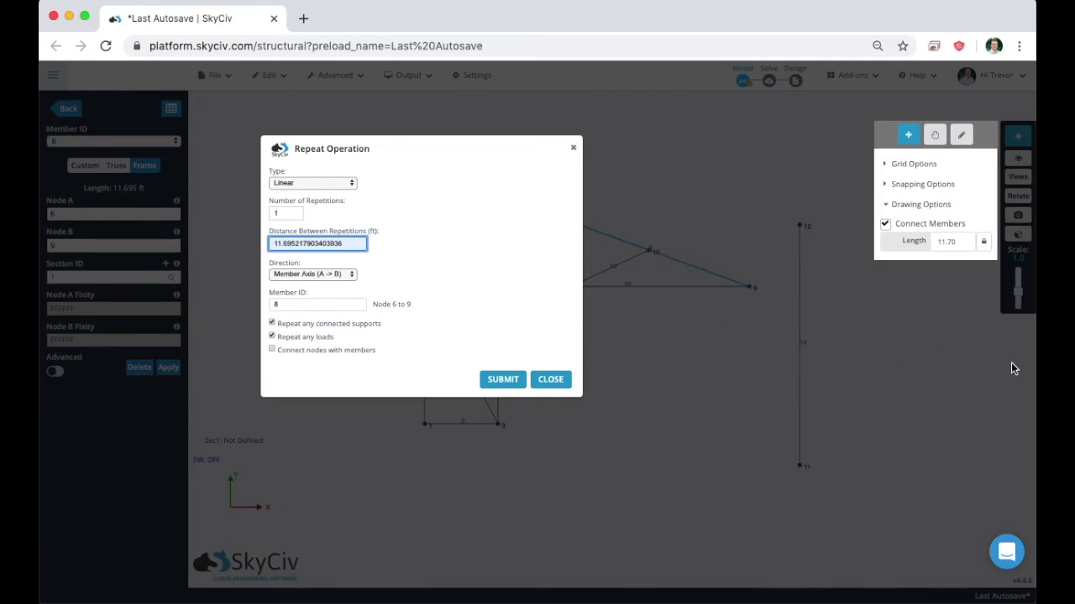
pyautogui.click(300, 337)
pyautogui.click(305, 324)
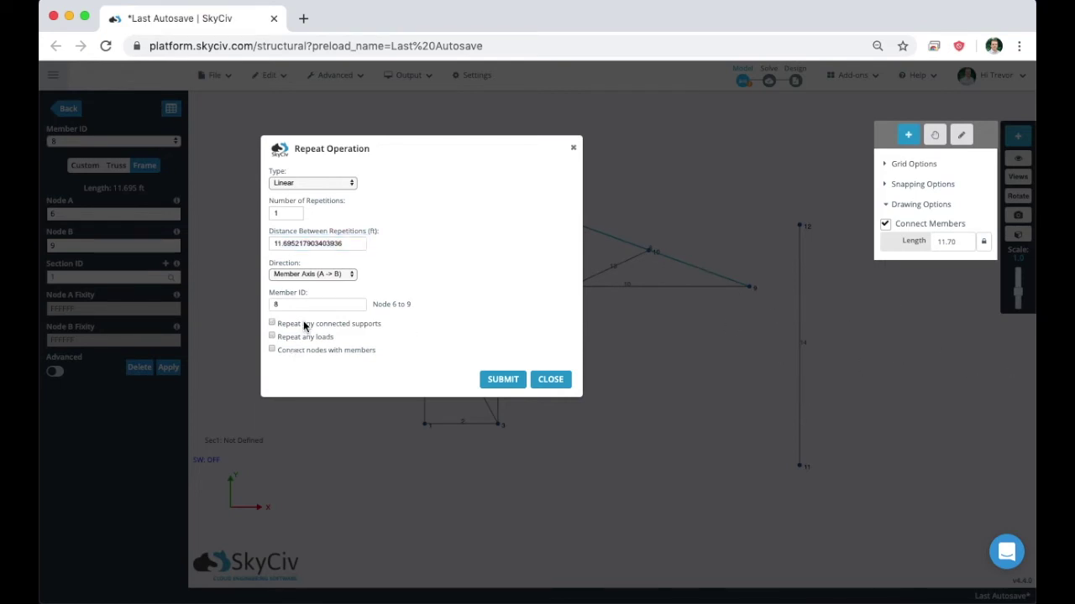
pyautogui.click(504, 379)
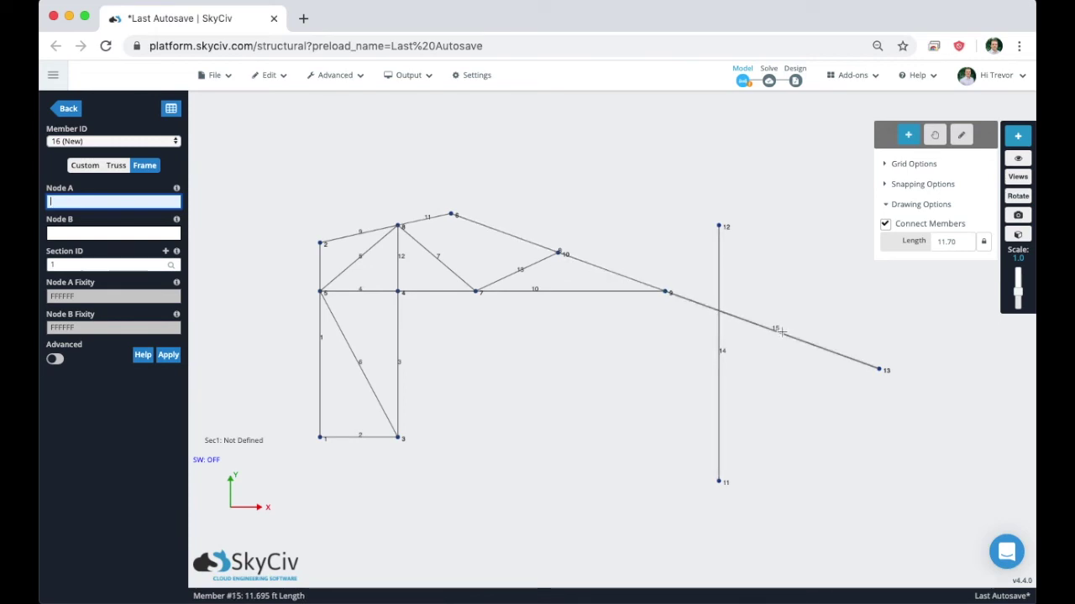
# - Intersect the repeated sloped member 15 with the vertical member 14
pyautogui.click(706, 310)
pyautogui.keyDown('shift'); pyautogui.click(718, 283); pyautogui.keyUp('shift')
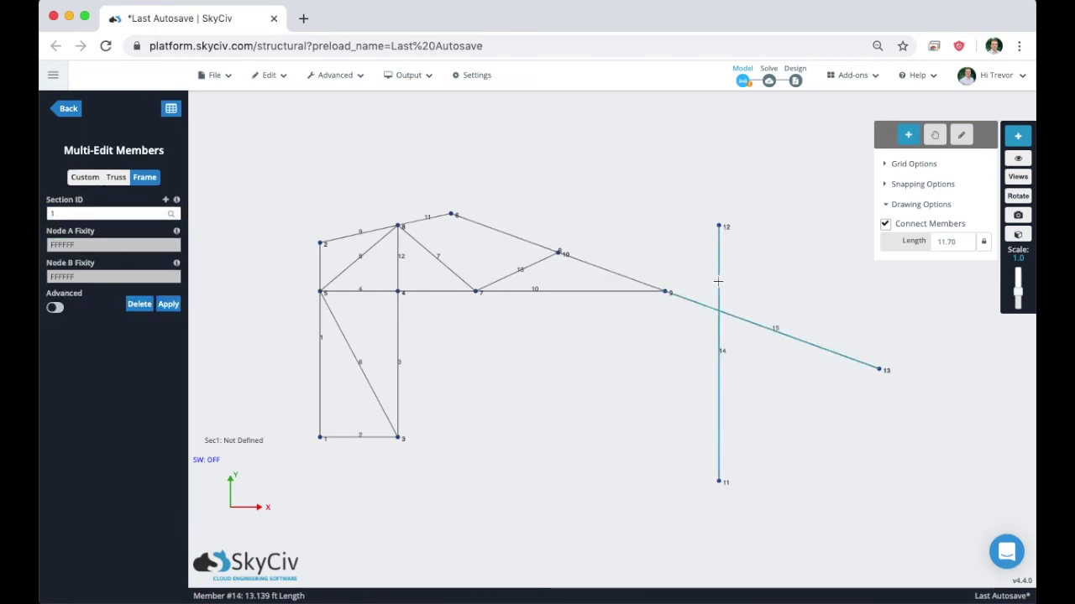
pyautogui.rightClick(692, 335)
pyautogui.click(744, 477)
# - Delete the vertical piece above the intersection and the sloped piece beyond it, including their end nodes
pyautogui.moveTo(704, 204); pyautogui.dragTo(931, 434)
pyautogui.press('Delete')
pyautogui.press('Return')
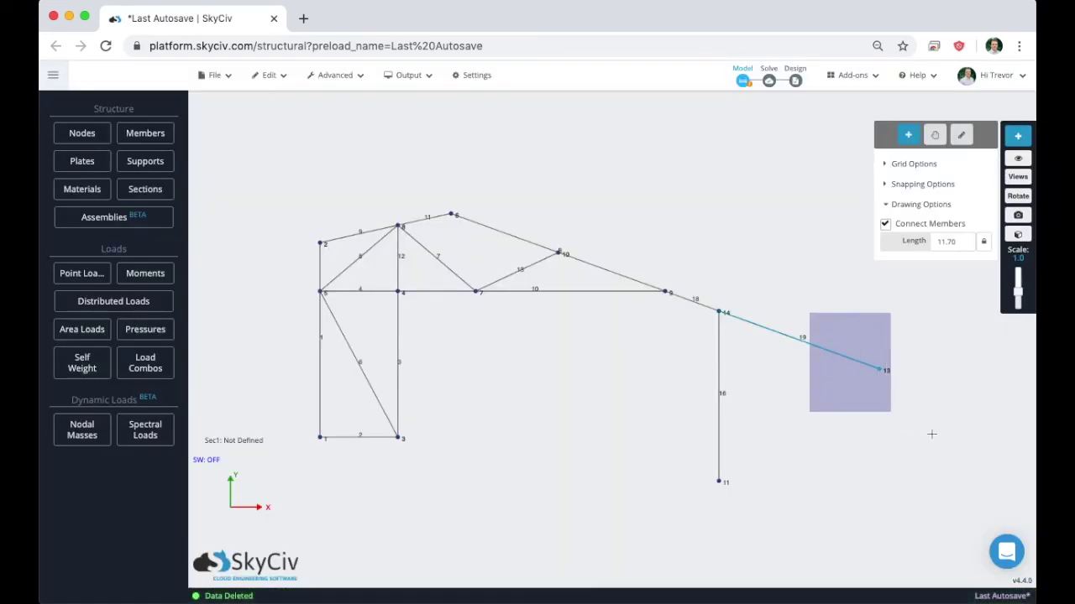
pyautogui.press('Delete')
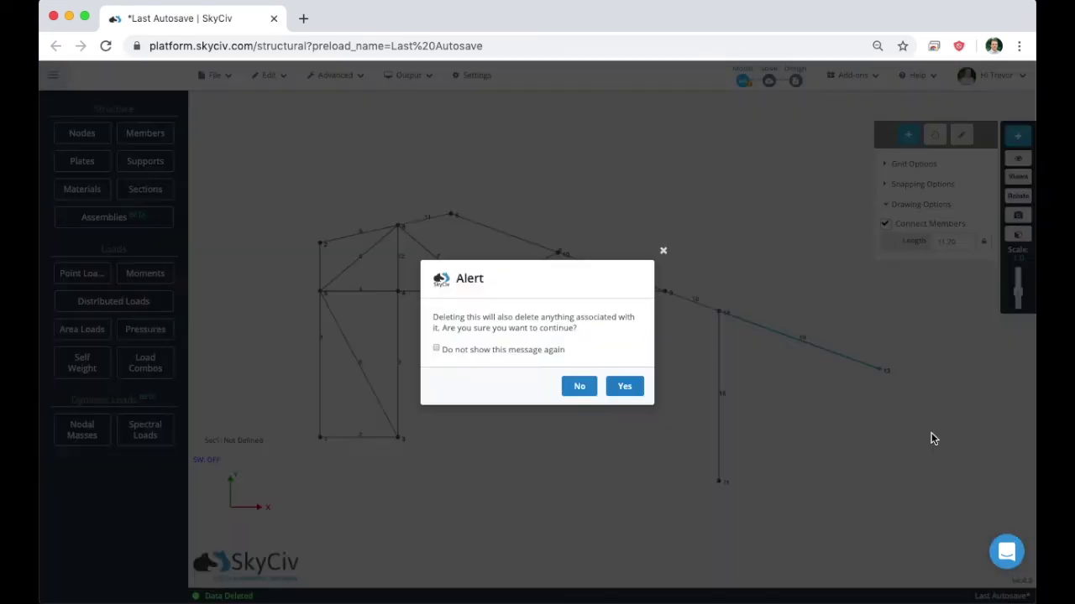
pyautogui.click(613, 385)
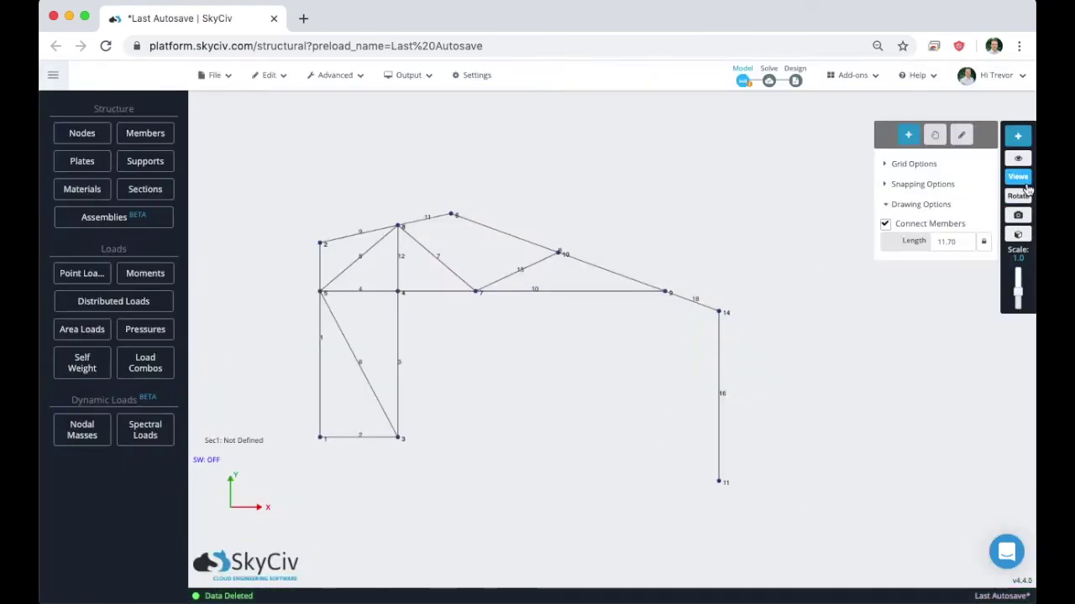
# - Divide the sloped member between nodes 6 and 9 into 4 equal parts, creating only nodes
pyautogui.click(1017, 176)
pyautogui.click(1019, 200)
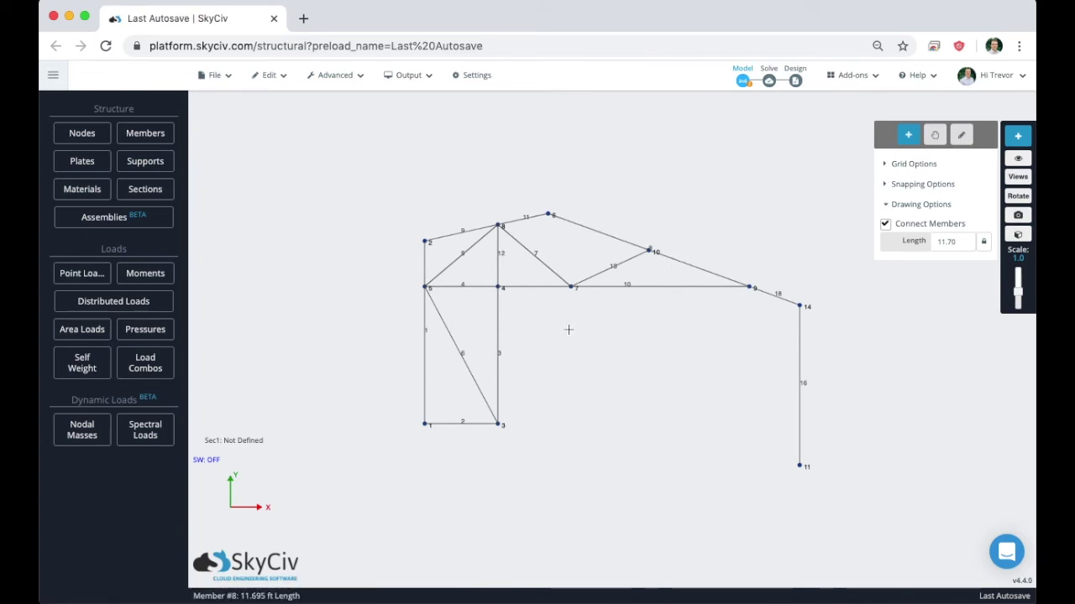
pyautogui.click(684, 272)
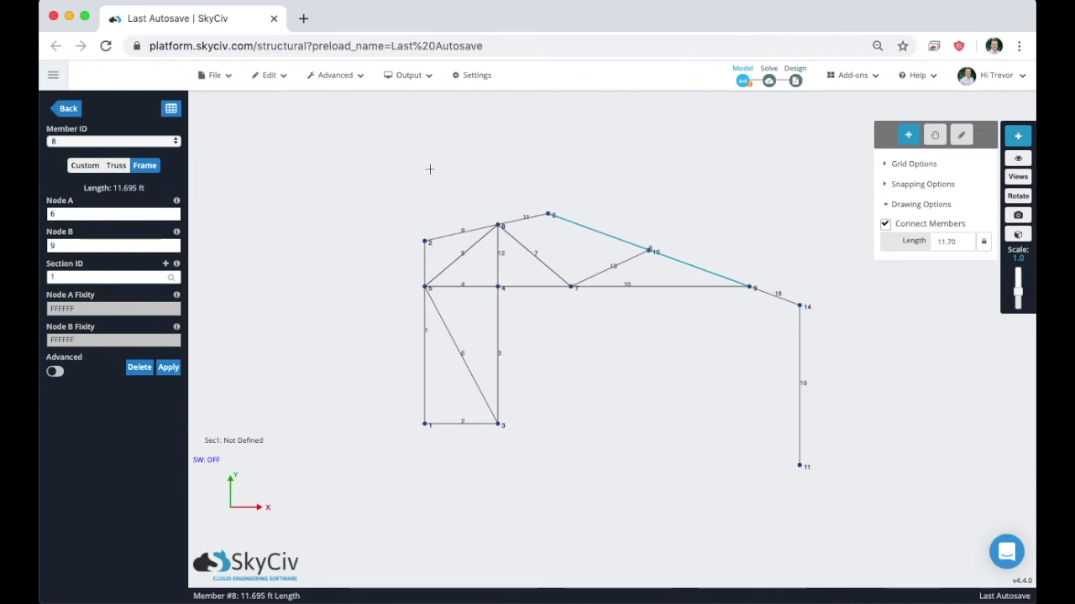
pyautogui.rightClick(327, 194)
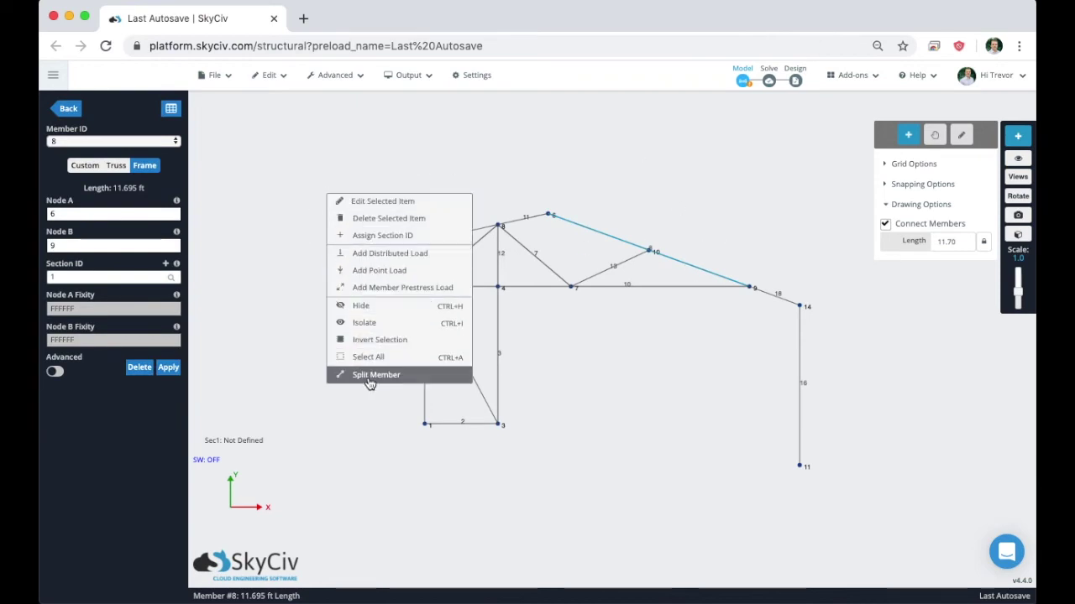
pyautogui.click(369, 375)
pyautogui.doubleClick(507, 229)
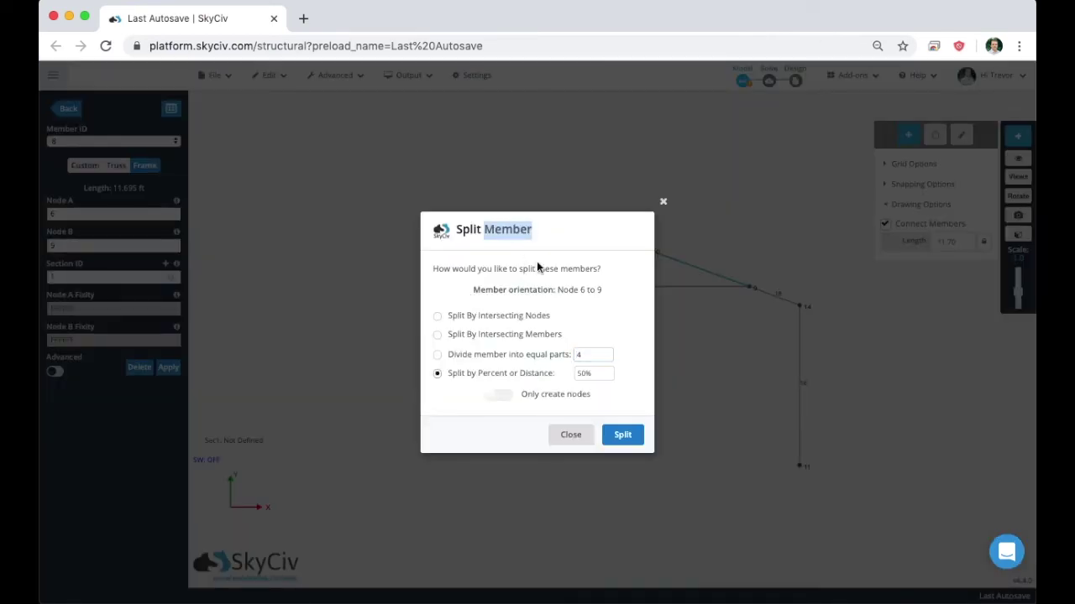
pyautogui.click(544, 400)
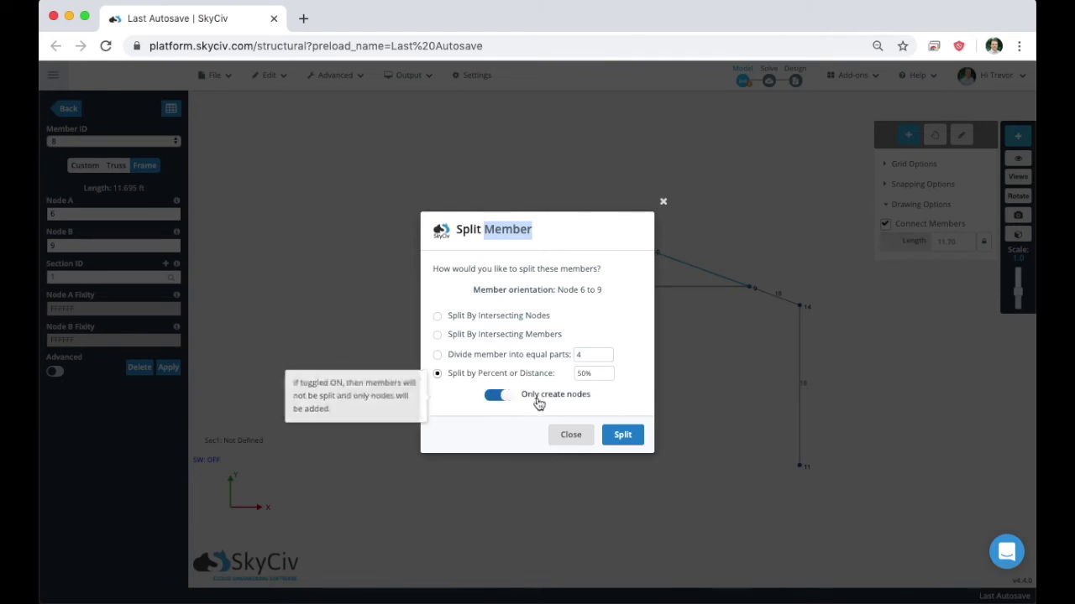
pyautogui.click(531, 363)
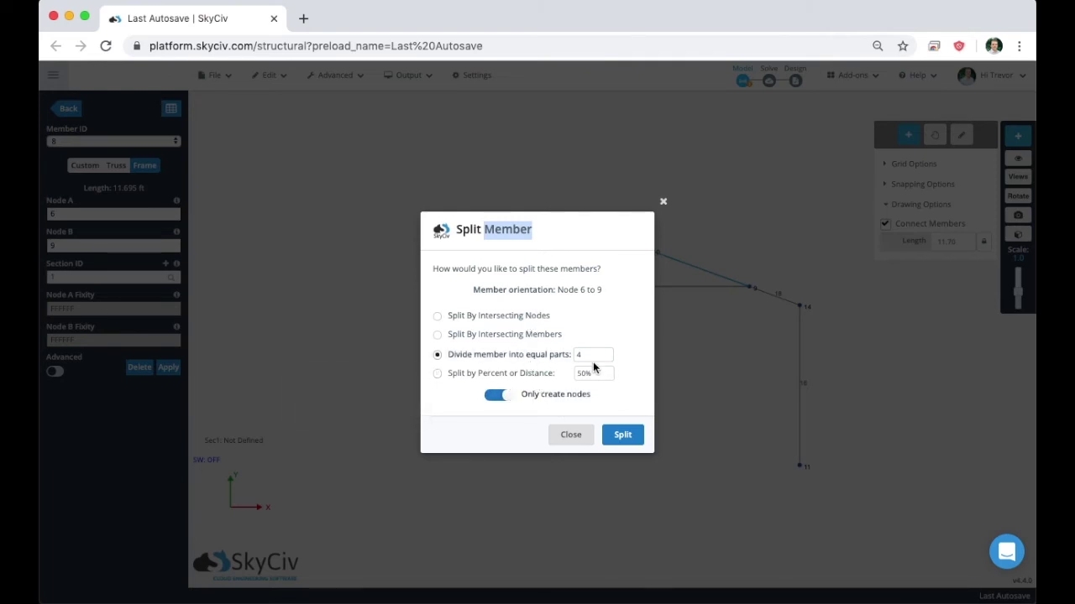
pyautogui.click(596, 356)
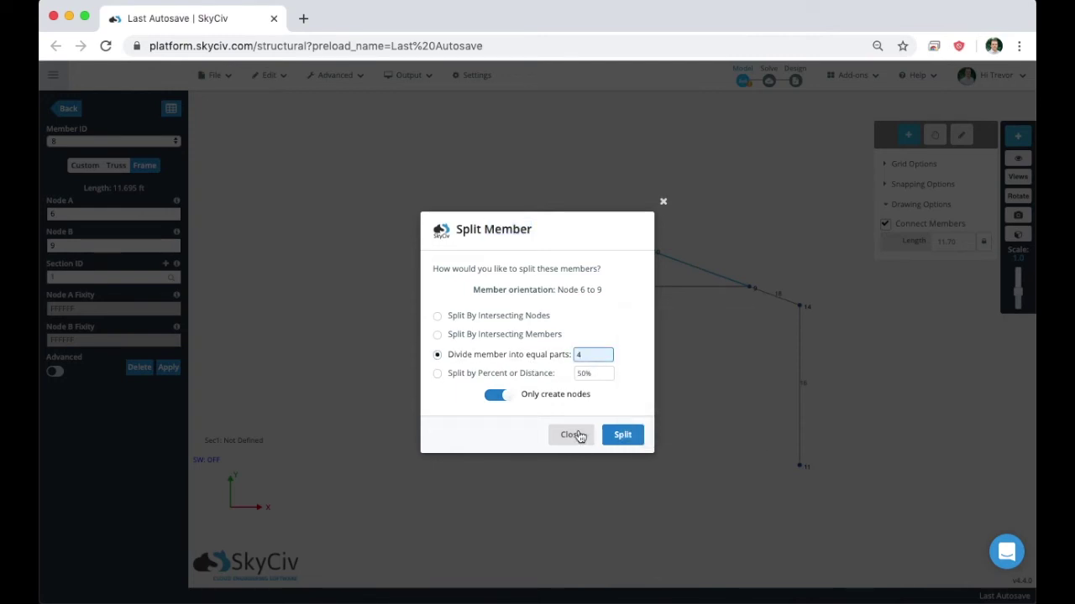
pyautogui.click(619, 436)
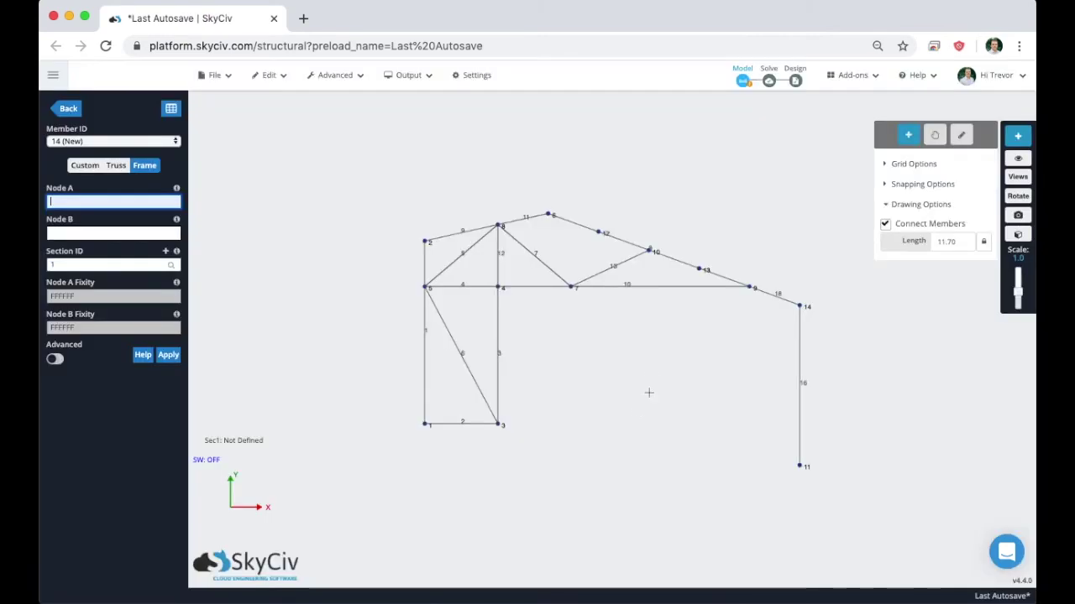
pyautogui.scroll(2, 653, 365)
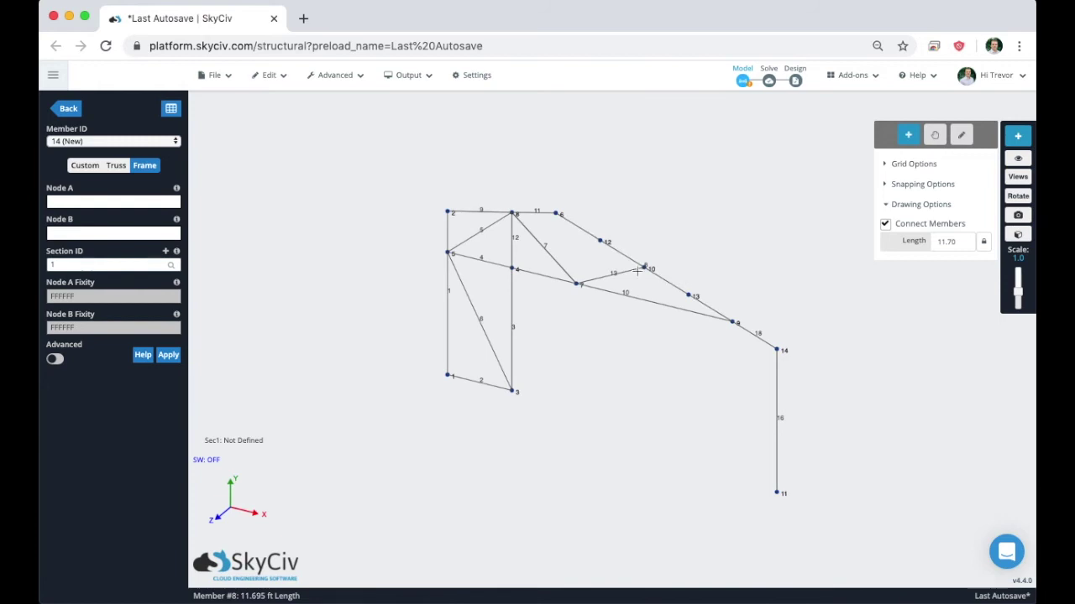
pyautogui.scroll(3, 644, 269)
pyautogui.scroll(-3, 568, 222)
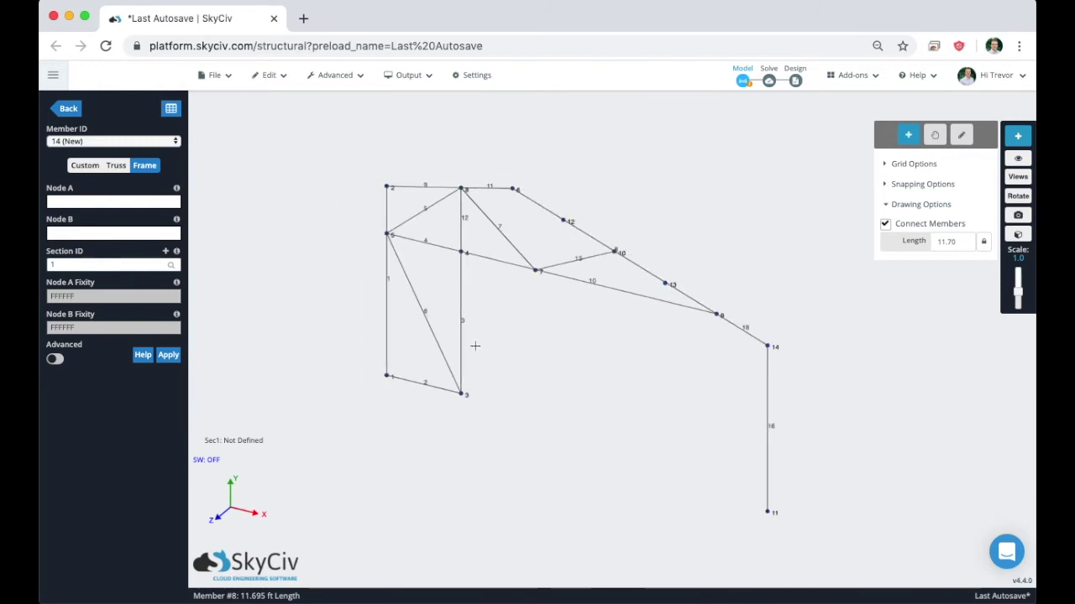
pyautogui.hotkey('ctrl', 'z')
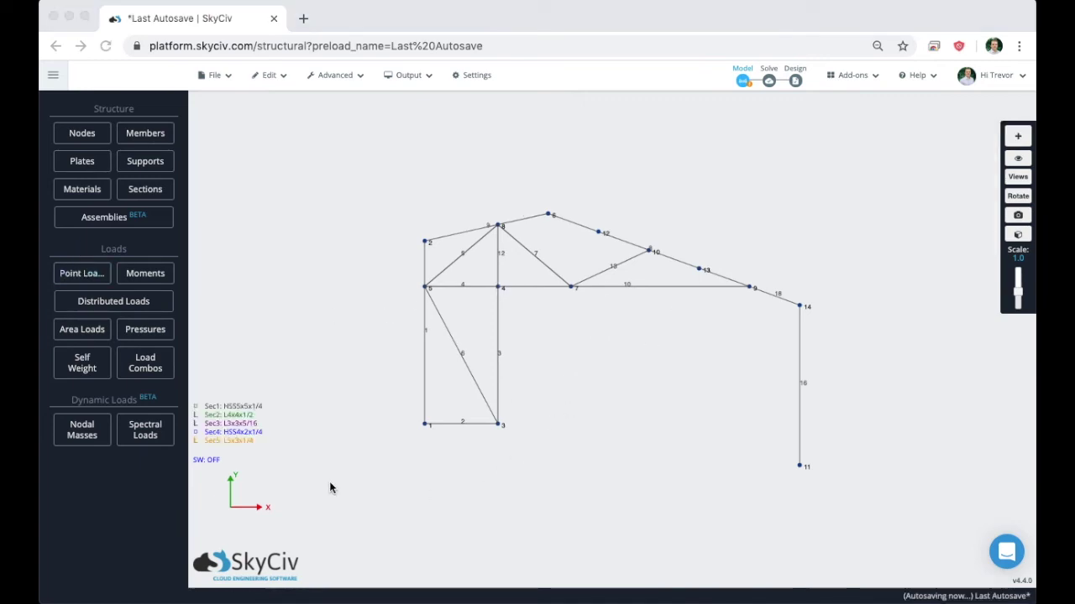
pyautogui.click(256, 424)
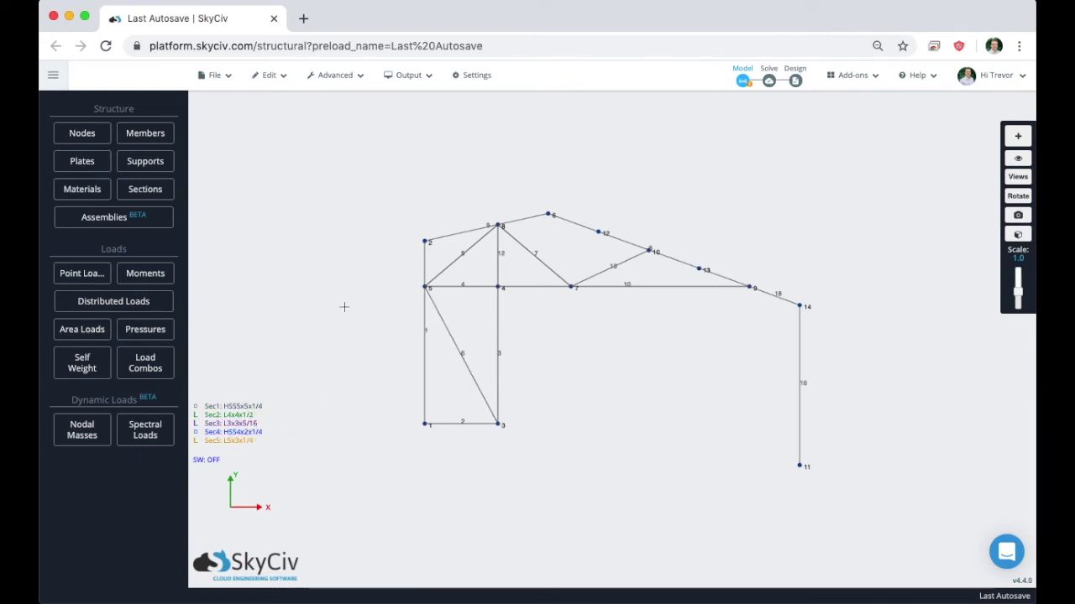
pyautogui.moveTo(369, 180); pyautogui.dragTo(859, 407)
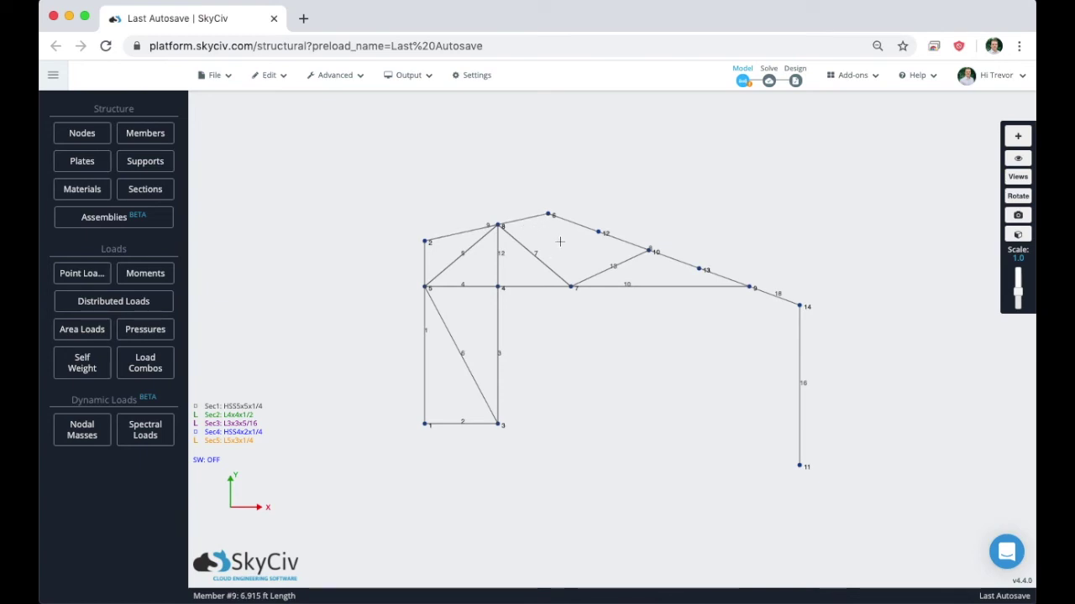
# - Assign section 5 (L5x3x1/4) to the sloped roof members 8, 9 and 18 together
pyautogui.click(534, 224)
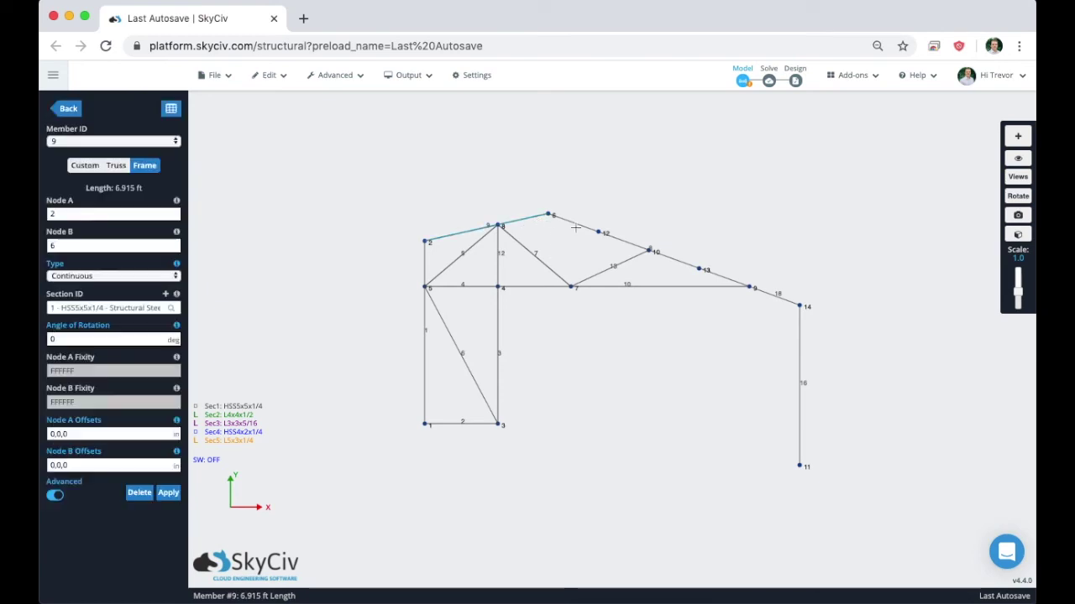
pyautogui.keyDown('shift'); pyautogui.click(734, 277); pyautogui.keyUp('shift')
pyautogui.keyDown('shift'); pyautogui.click(779, 296); pyautogui.keyUp('shift')
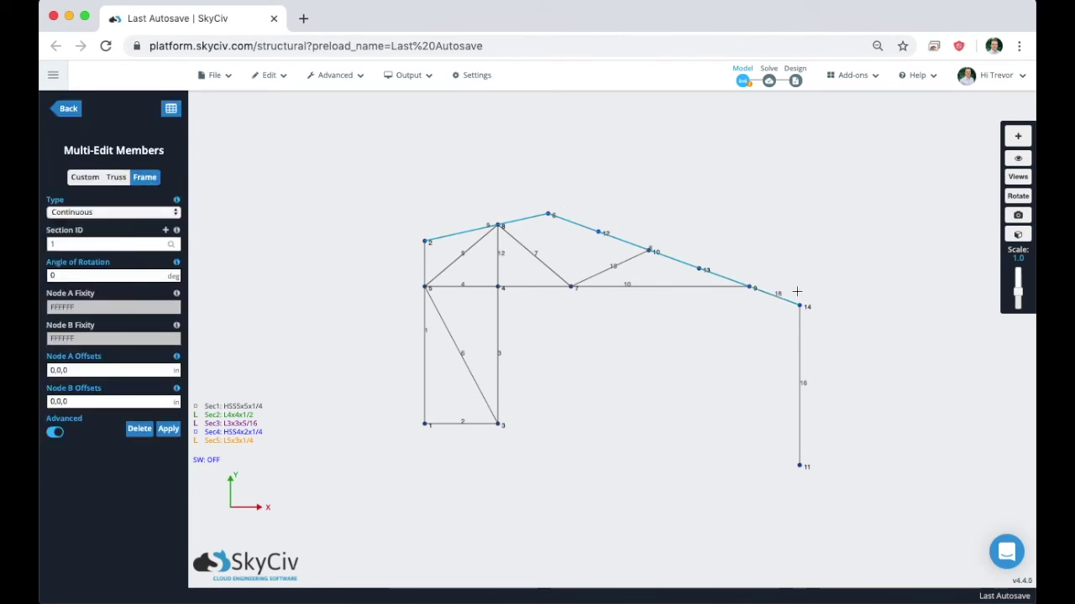
pyautogui.moveTo(53, 151); pyautogui.dragTo(170, 155)
pyautogui.click(170, 155)
pyautogui.click(109, 244)
pyautogui.click(93, 243)
pyautogui.write('5')
pyautogui.click(91, 272)
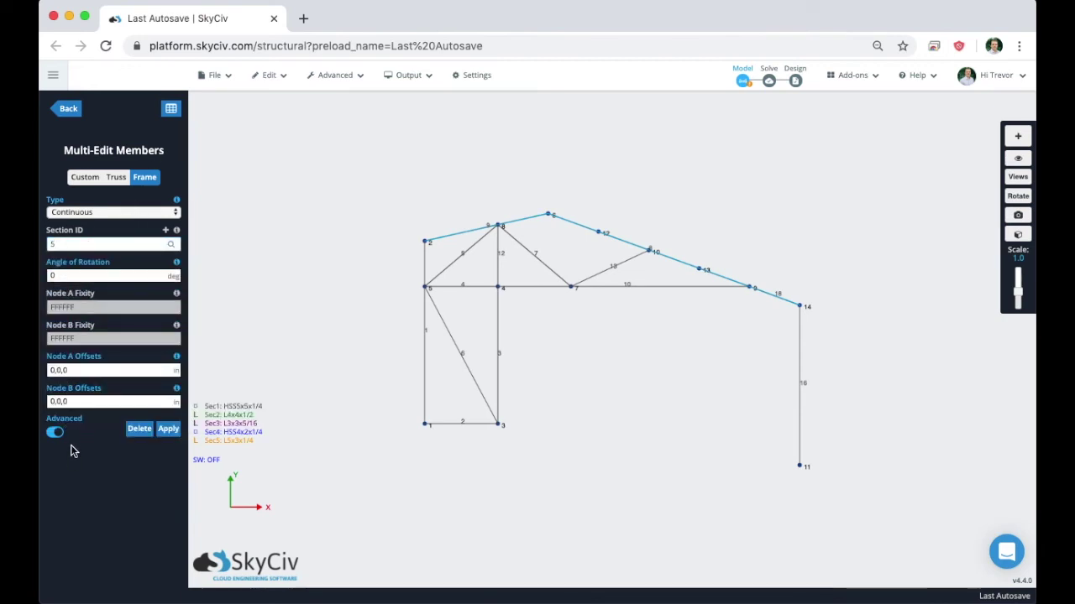
pyautogui.click(167, 429)
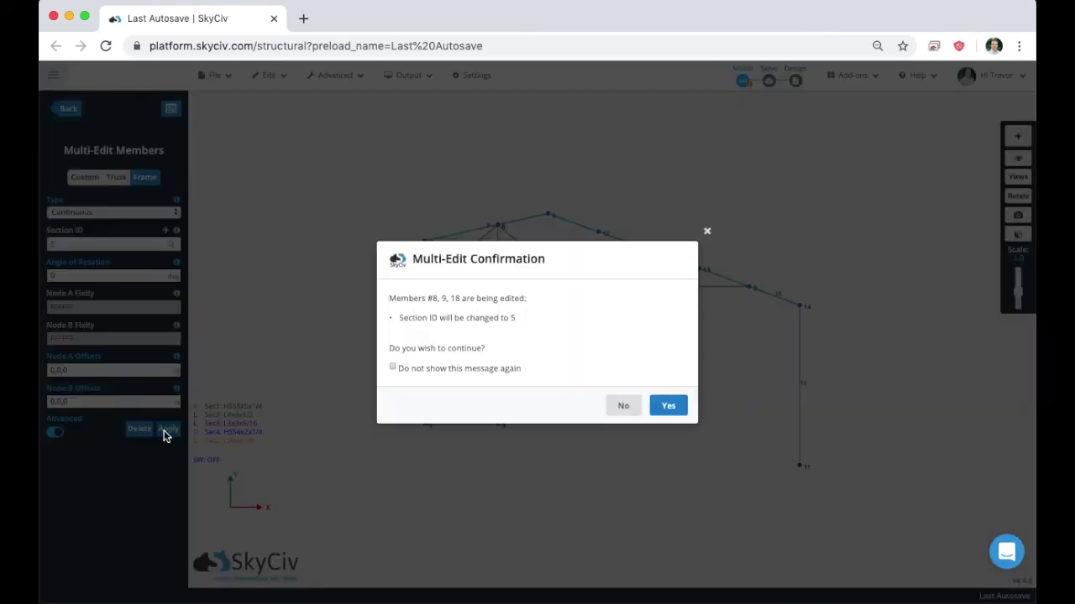
pyautogui.click(665, 405)
pyautogui.moveTo(674, 374); pyautogui.dragTo(651, 386)
# - Assign section 2 (L4x4x1/2) to members 1, 2, 4, 5 and 6 of the column truss, confirming the multi-edit
pyautogui.click(1018, 176)
pyautogui.click(1018, 199)
pyautogui.moveTo(390, 254); pyautogui.dragTo(470, 456)
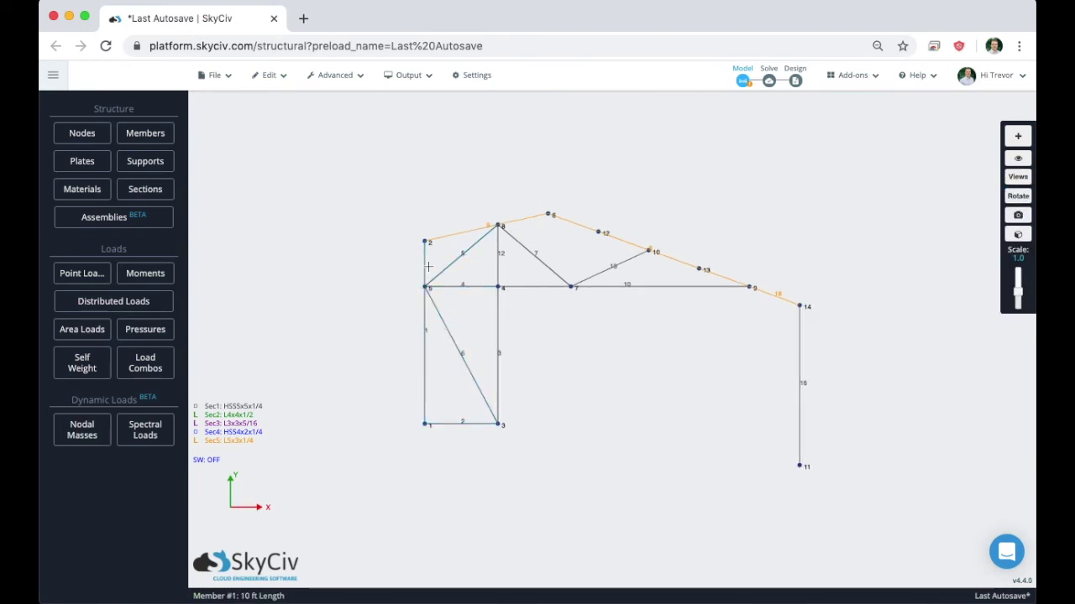
pyautogui.moveTo(392, 253); pyautogui.dragTo(477, 463)
pyautogui.moveTo(395, 253); pyautogui.dragTo(481, 465)
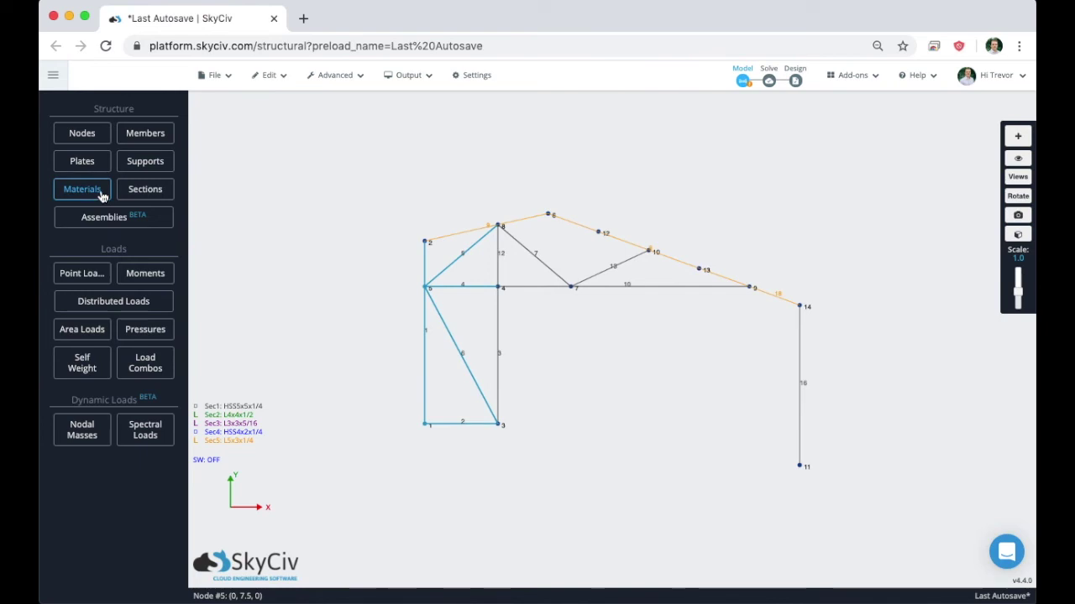
pyautogui.click(137, 139)
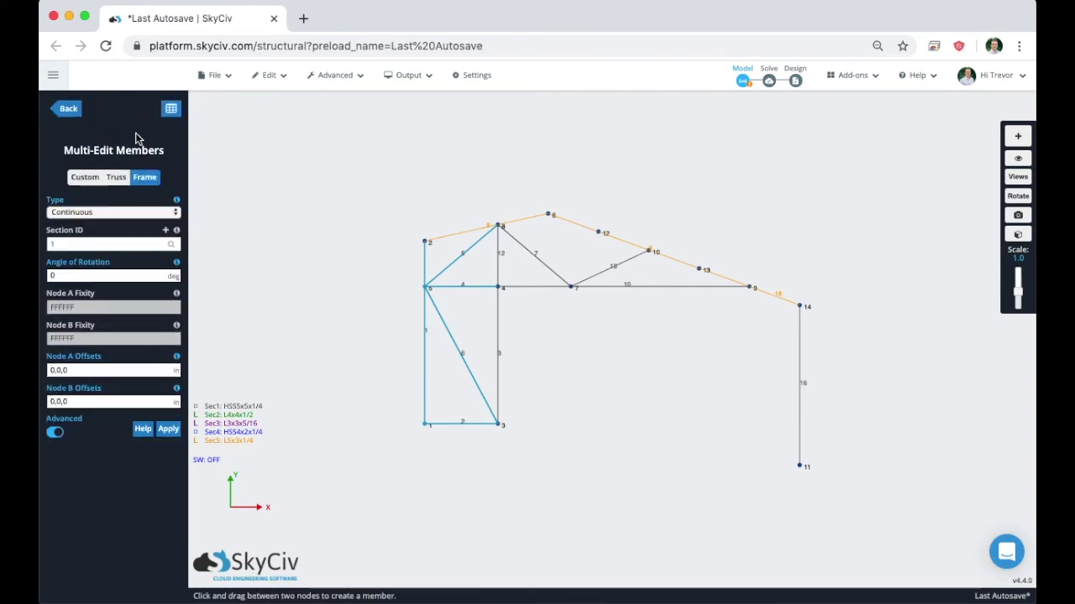
pyautogui.moveTo(74, 150); pyautogui.dragTo(174, 155)
pyautogui.click(174, 155)
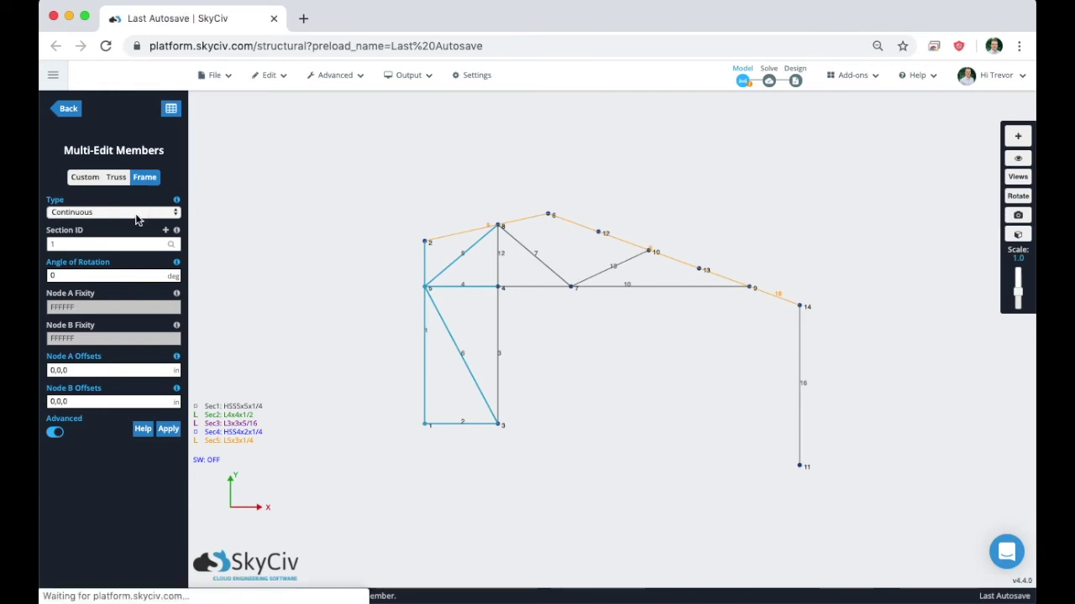
pyautogui.click(89, 244)
pyautogui.write('2')
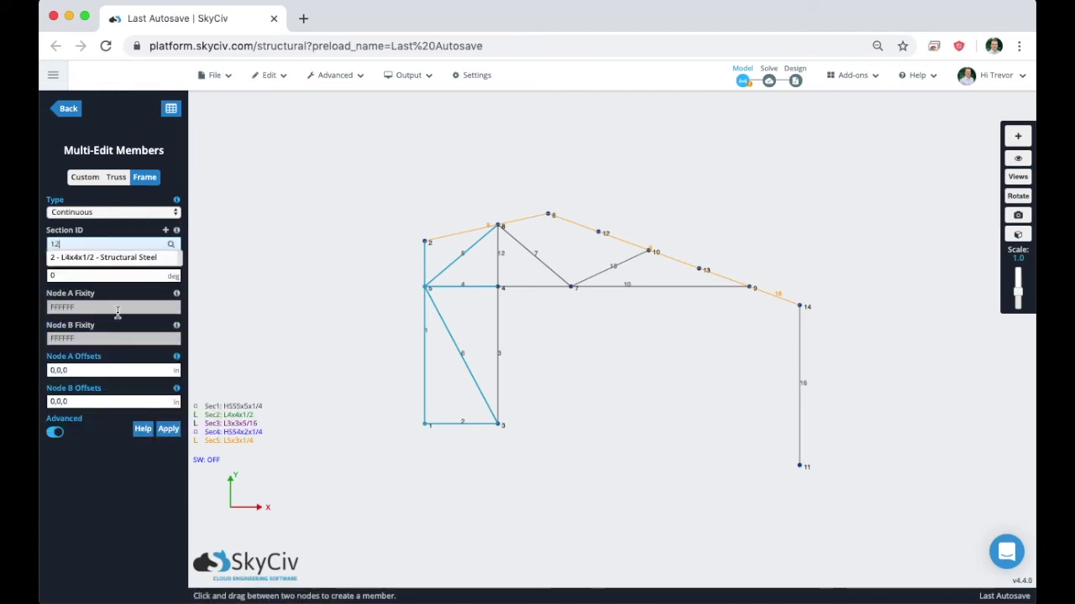
pyautogui.press('BackSpace')
pyautogui.press('BackSpace')
pyautogui.write('2')
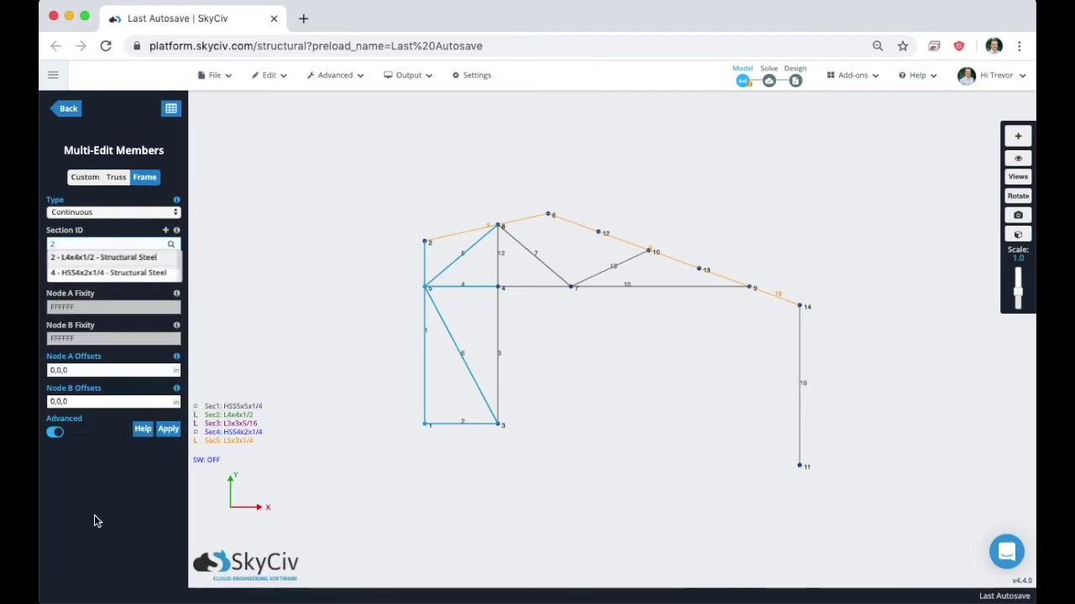
pyautogui.click(167, 429)
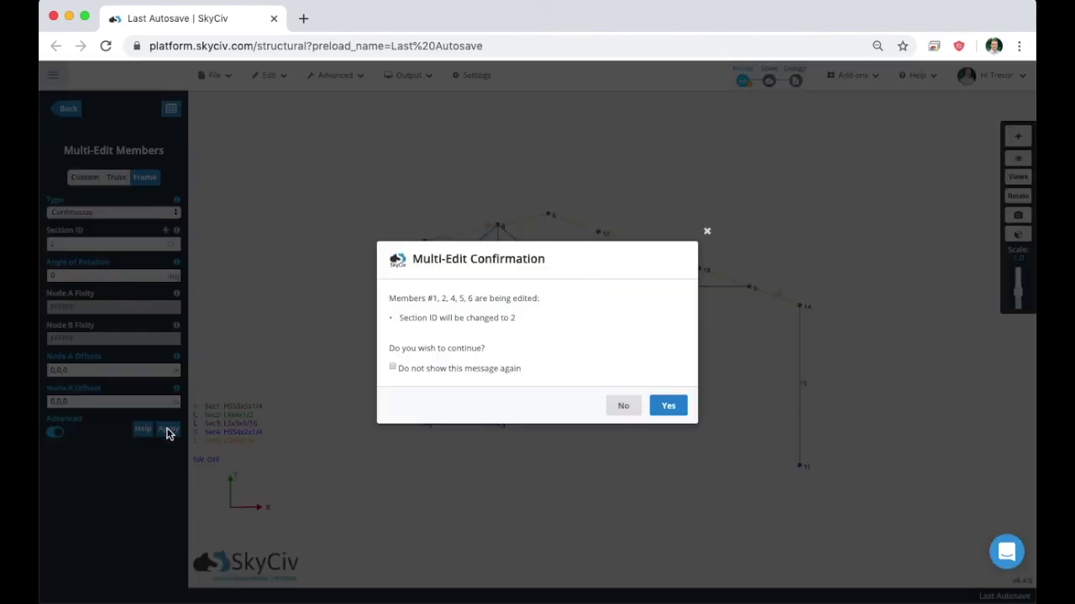
pyautogui.click(668, 406)
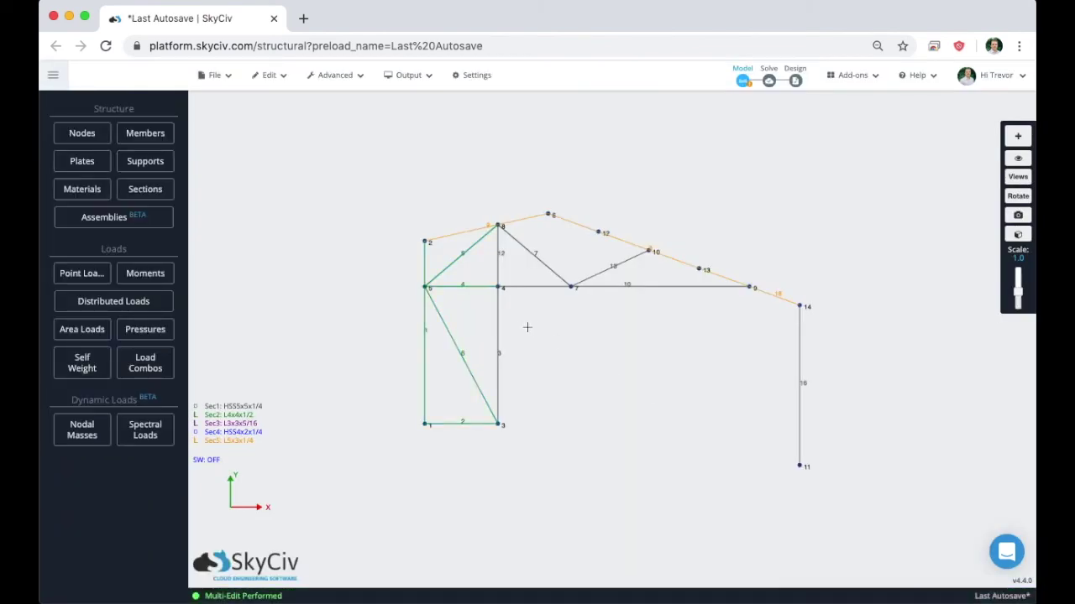
# - Assign section 2 to the horizontal member 10 and the diagonals 7 and 13 below the roof
pyautogui.moveTo(799, 207); pyautogui.dragTo(481, 310)
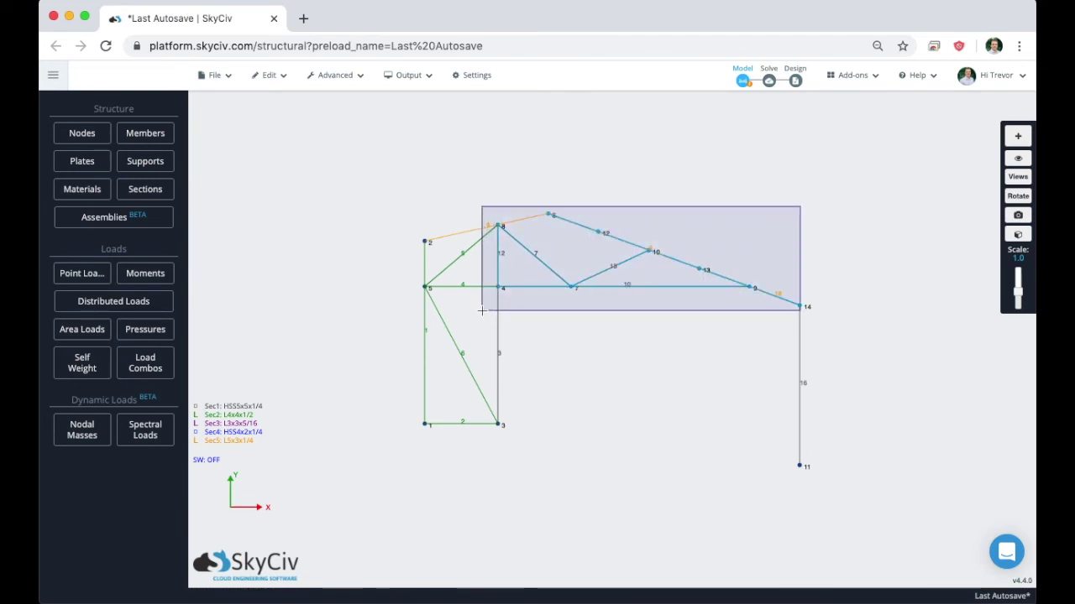
pyautogui.moveTo(481, 310); pyautogui.dragTo(481, 310)
pyautogui.moveTo(565, 311); pyautogui.dragTo(597, 336)
pyautogui.rightClick(216, 231)
pyautogui.click(164, 137)
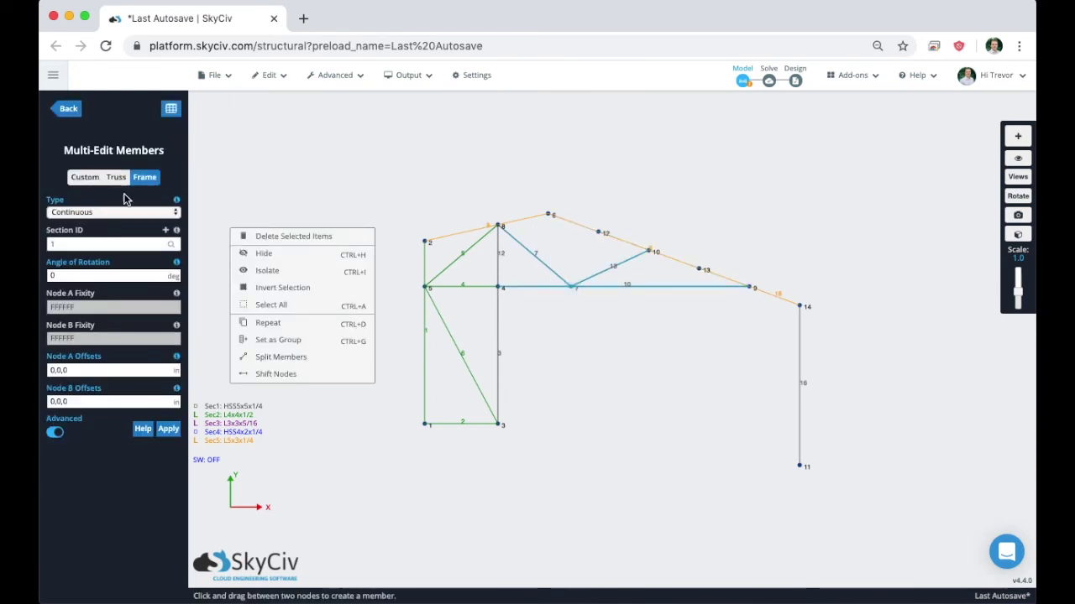
pyautogui.click(94, 242)
pyautogui.write('2')
pyautogui.click(168, 430)
pyautogui.click(669, 407)
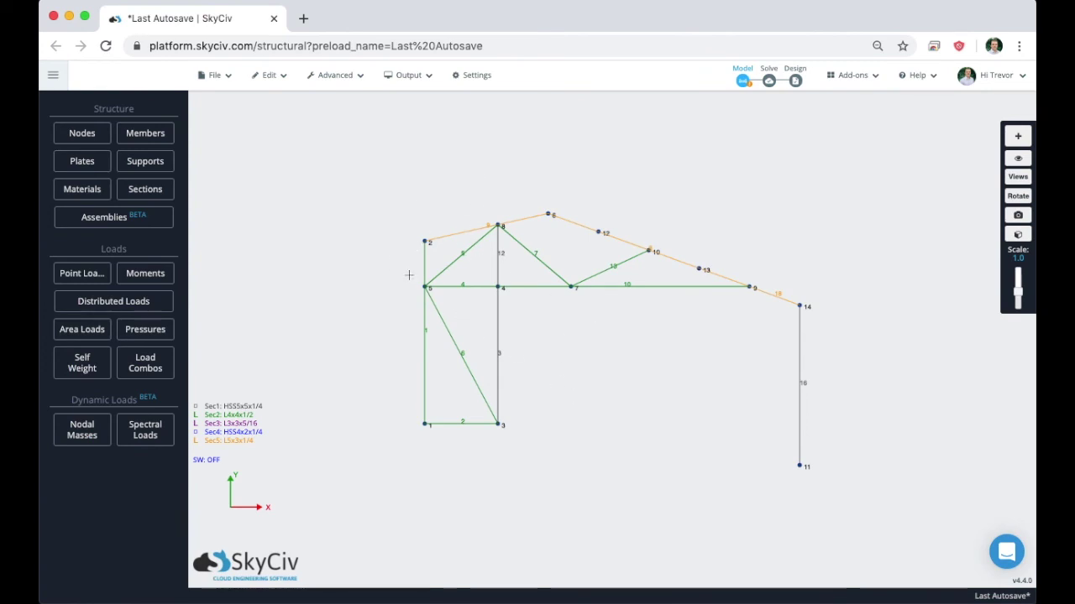
# - Repeat the whole frame once, 12 ft along the negative Z-axis, without supports or loads, connecting the nodes with members
pyautogui.hotkey('ctrl', 'a')
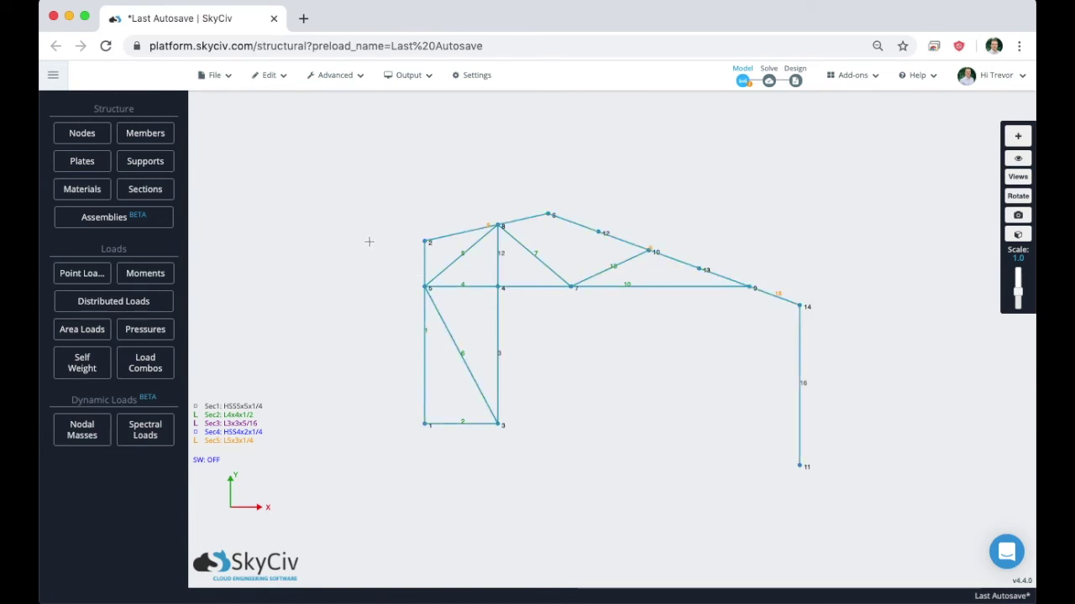
pyautogui.hotkey('ctrl', 'r')
pyautogui.moveTo(547, 226); pyautogui.dragTo(262, 157)
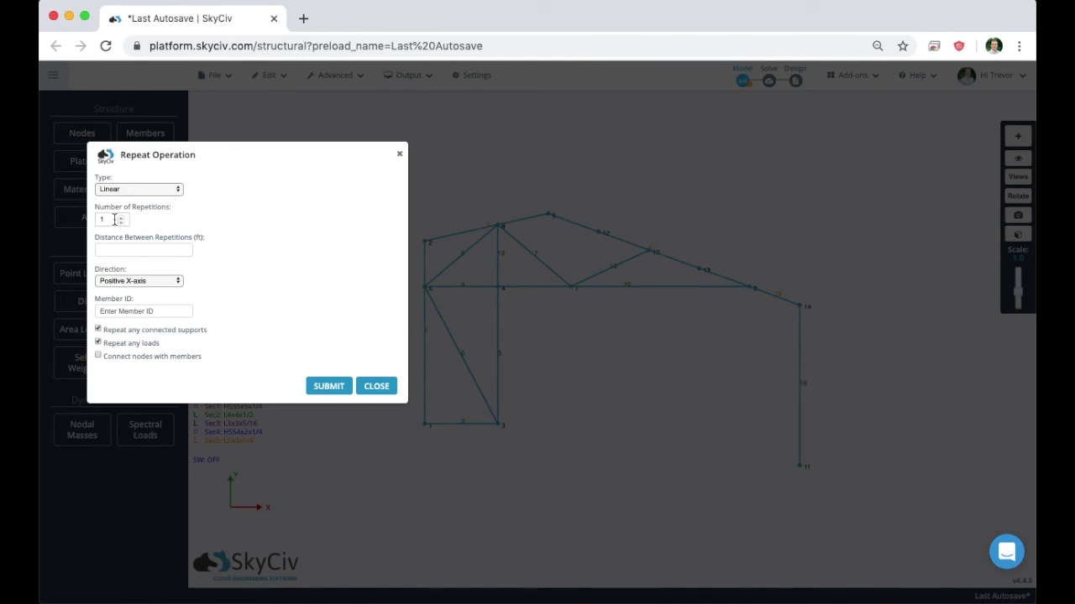
pyautogui.click(129, 251)
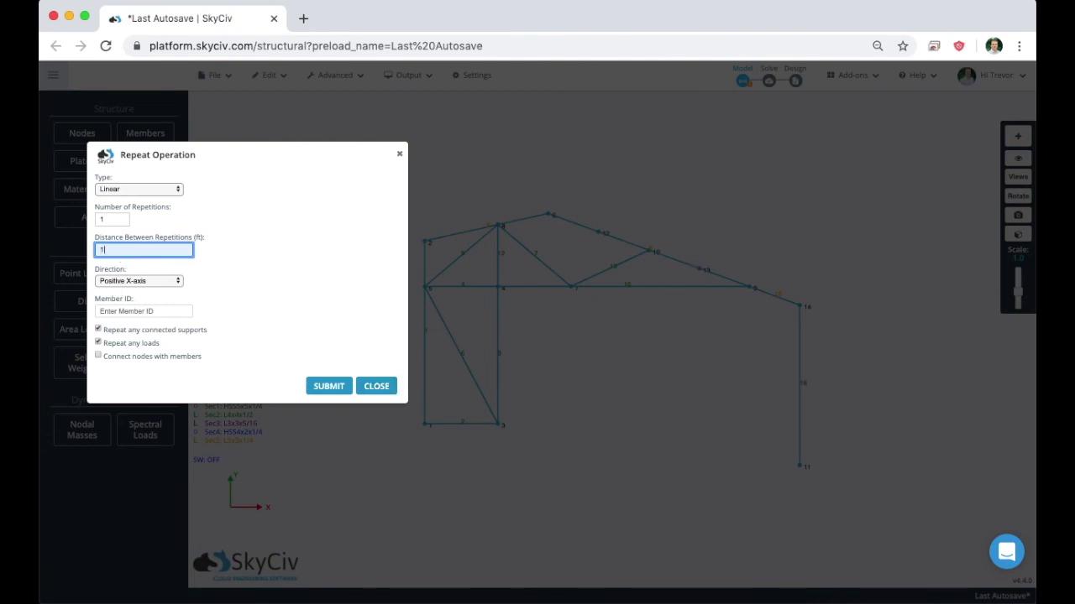
pyautogui.click(141, 282)
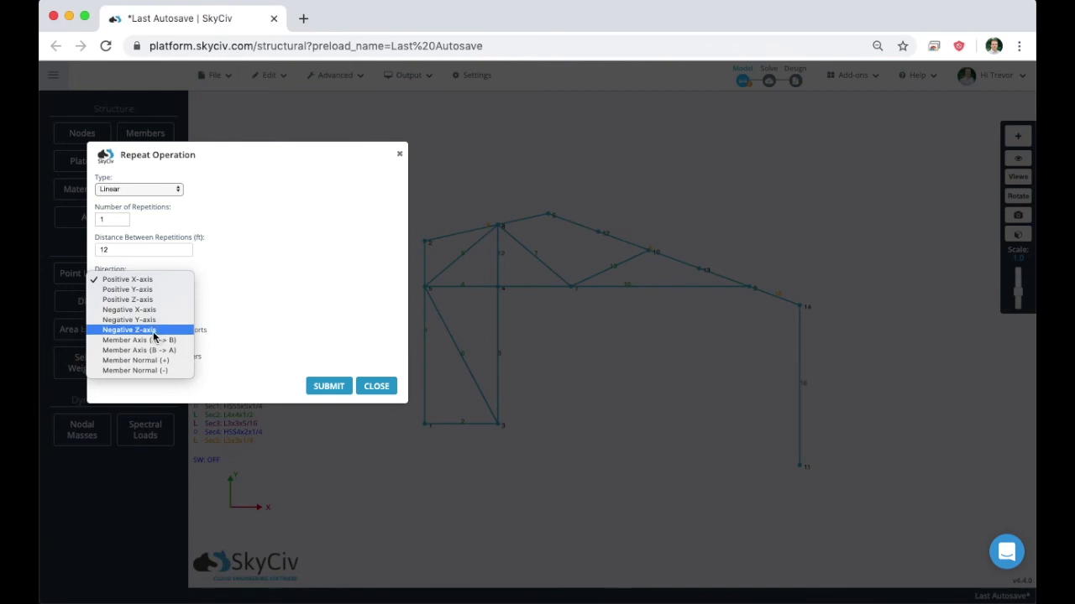
pyautogui.click(130, 330)
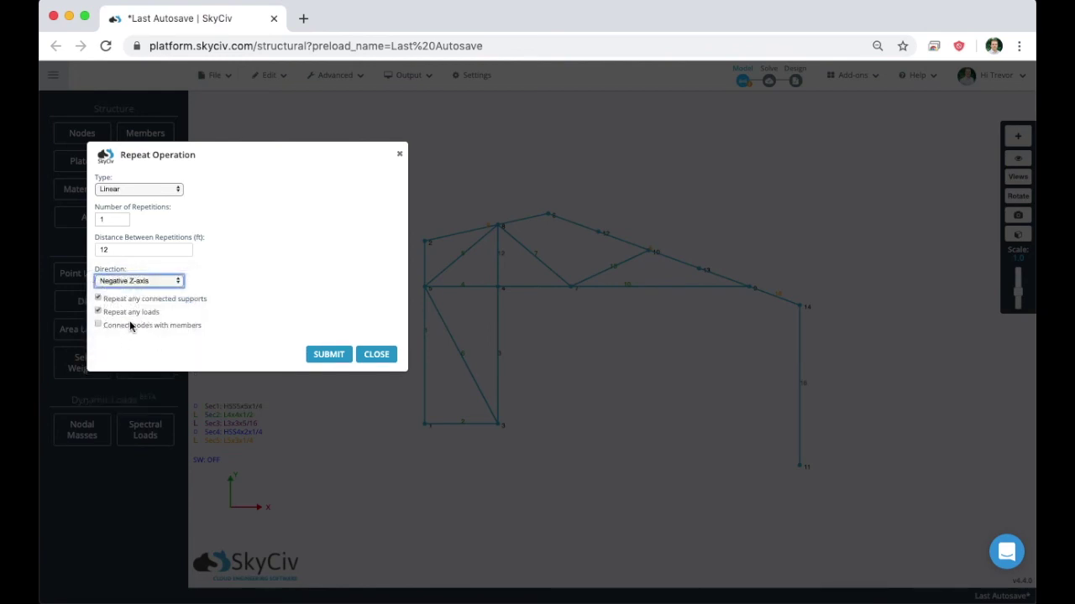
pyautogui.click(135, 312)
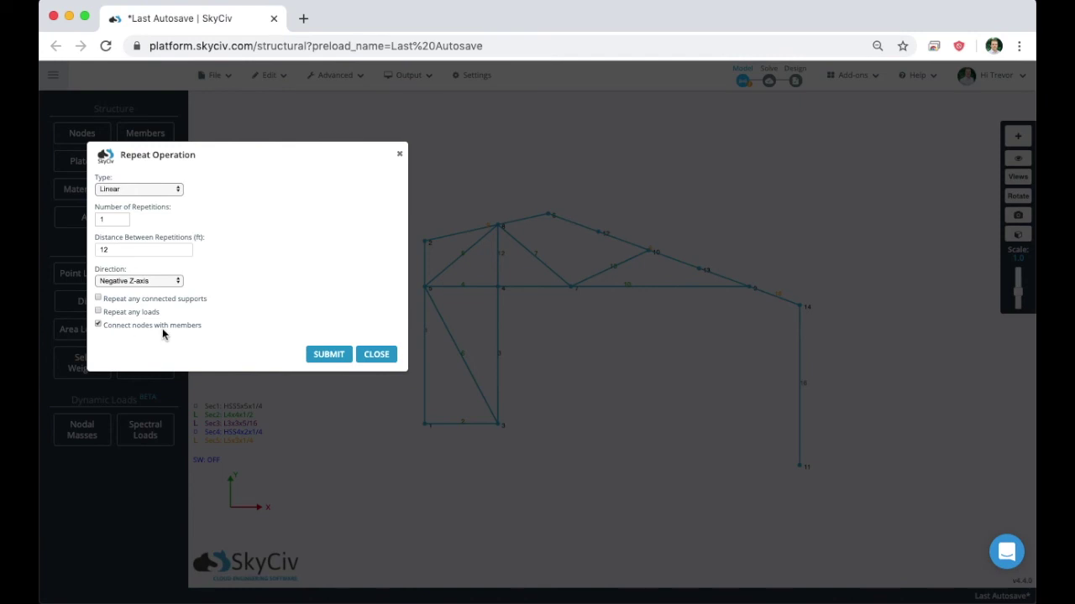
pyautogui.click(325, 356)
# - Delete the connecting members between the two frames at the base nodes and lower truss nodes, keeping those along the roof
pyautogui.moveTo(655, 362); pyautogui.dragTo(772, 295)
pyautogui.scroll(5, 772, 295)
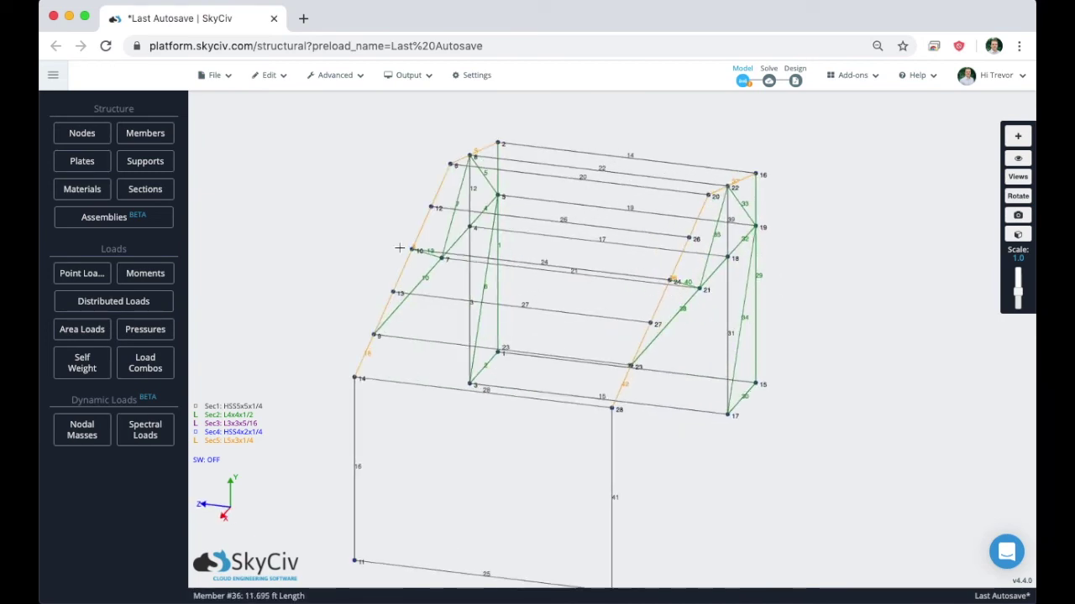
pyautogui.moveTo(742, 418); pyautogui.dragTo(800, 421)
pyautogui.moveTo(533, 408); pyautogui.dragTo(623, 548)
pyautogui.press('Delete')
pyautogui.press('Return')
pyautogui.moveTo(629, 499); pyautogui.dragTo(739, 424)
pyautogui.moveTo(648, 284); pyautogui.dragTo(633, 307)
pyautogui.press('Delete')
pyautogui.press('Return')
# - Assign section 4 (HSS4x2x1/4) to the roof members connecting the two frames: 14, 20, 22, 23, 24, 26, 27 and 28
pyautogui.moveTo(839, 329); pyautogui.dragTo(573, 415)
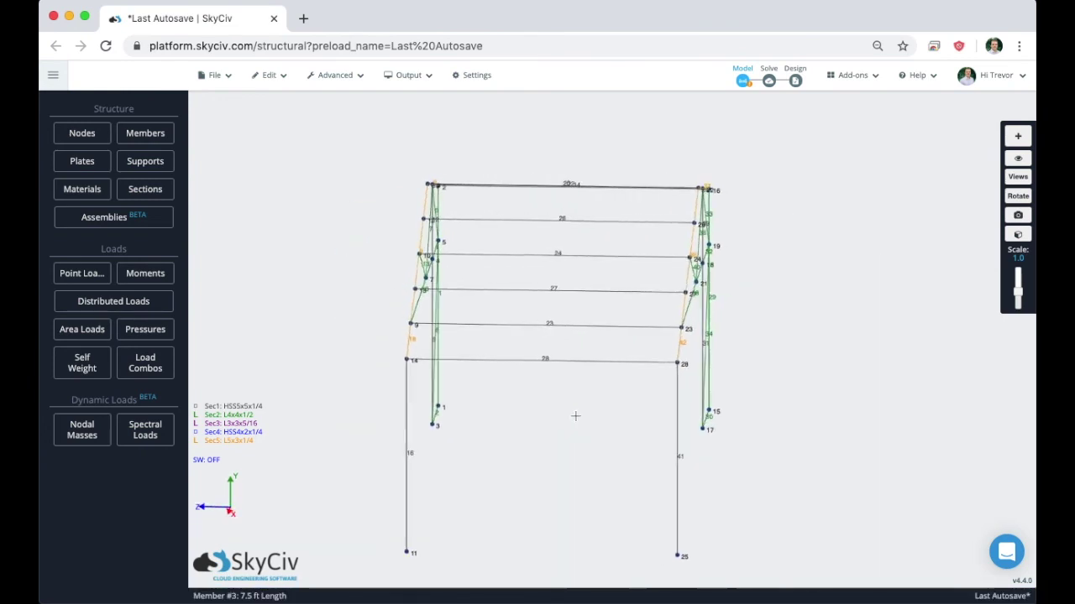
pyautogui.moveTo(623, 362); pyautogui.dragTo(634, 445)
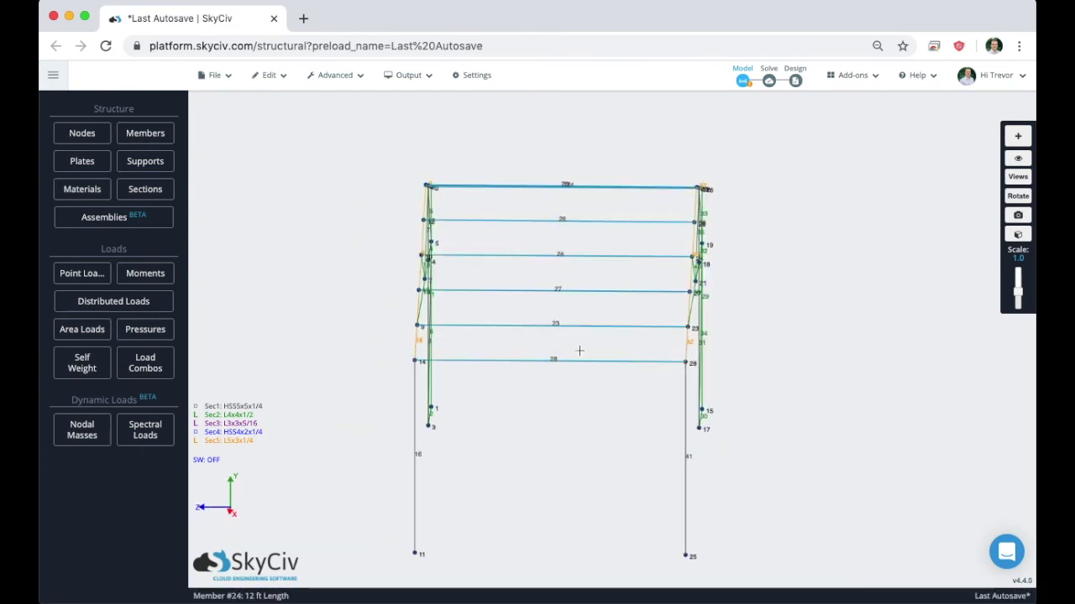
pyautogui.click(145, 133)
pyautogui.click(98, 242)
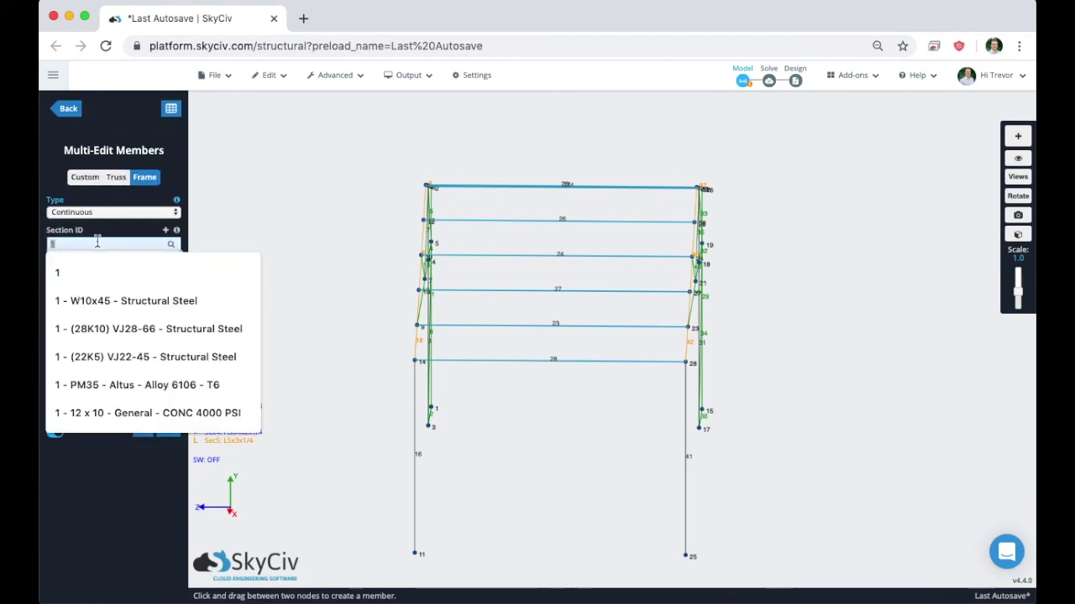
pyautogui.press('Escape')
pyautogui.moveTo(453, 142); pyautogui.dragTo(591, 451)
pyautogui.click(138, 133)
pyautogui.click(126, 243)
pyautogui.press('BackSpace')
pyautogui.write('4')
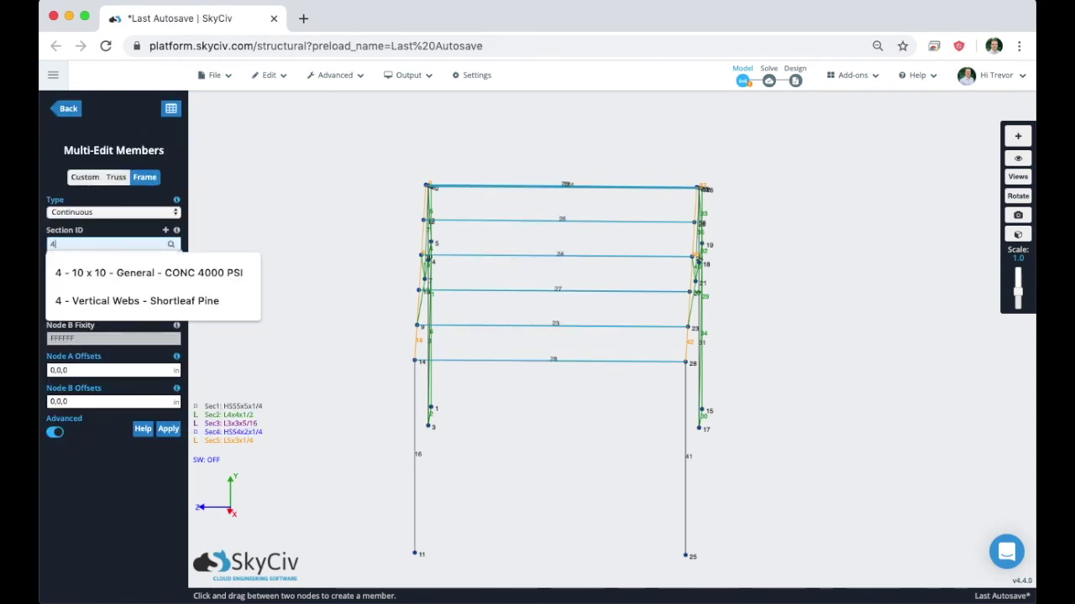
pyautogui.click(168, 430)
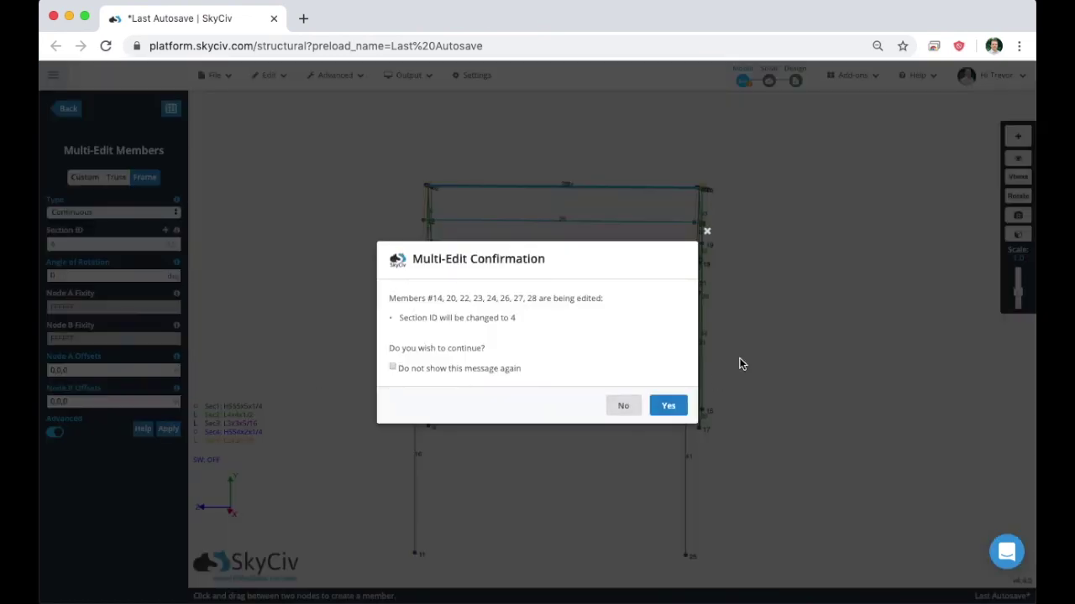
pyautogui.click(668, 406)
# - Draw cross bracing between the two frames with the Pen tool, from node 17 to node 8 and from node 3 to node 22
pyautogui.moveTo(590, 468); pyautogui.dragTo(827, 433, button='right')
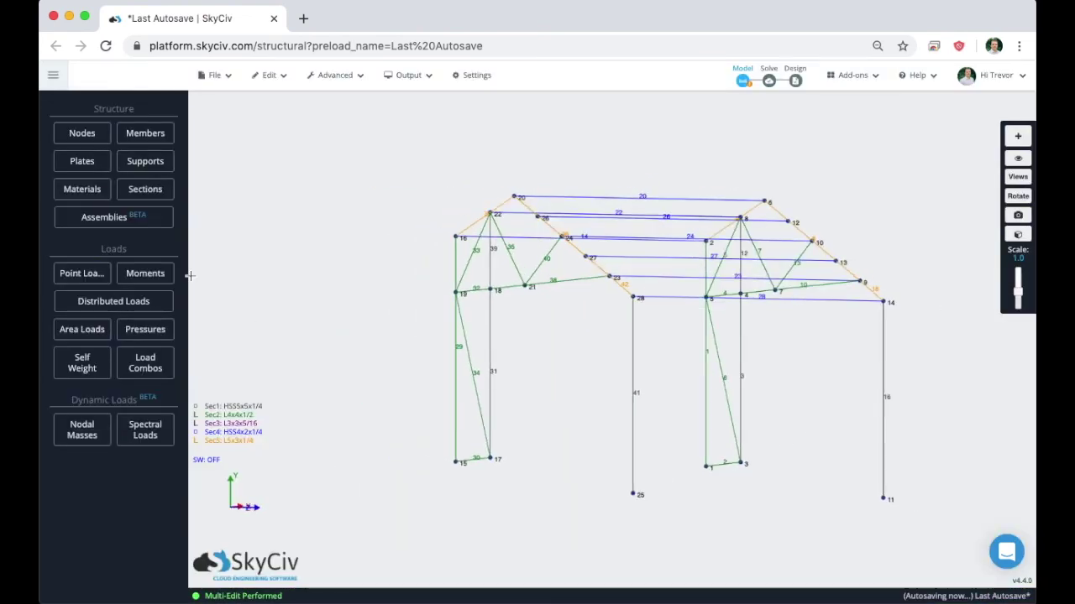
pyautogui.click(1017, 135)
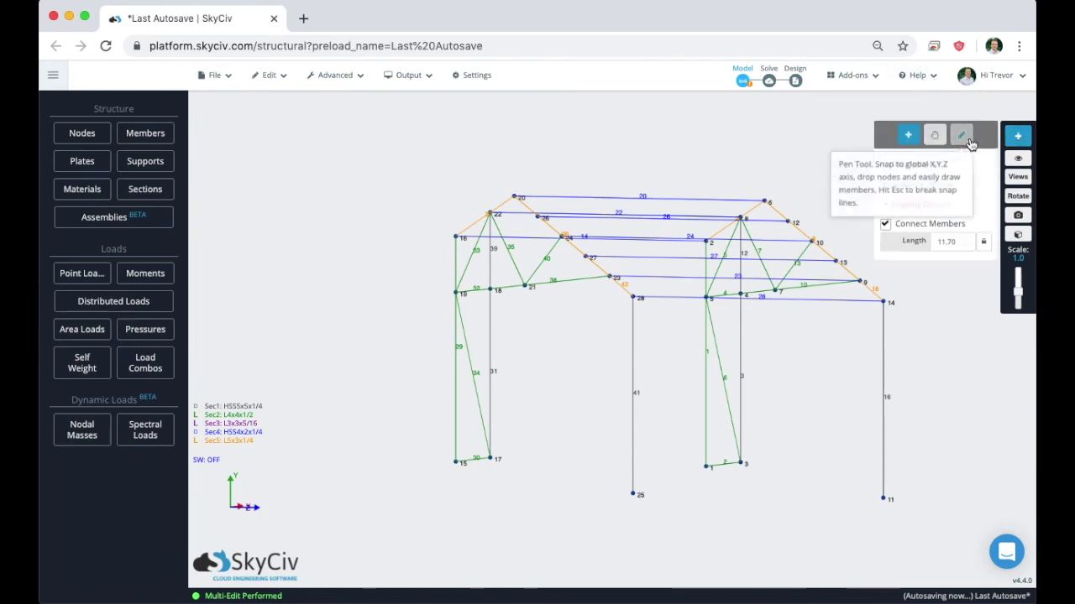
pyautogui.click(961, 135)
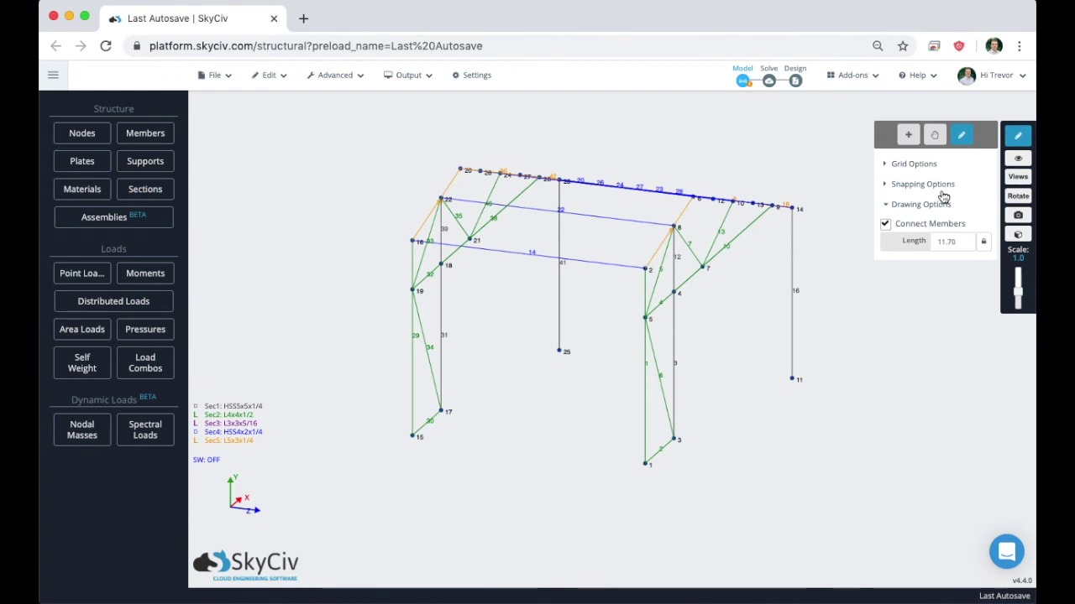
pyautogui.click(442, 412)
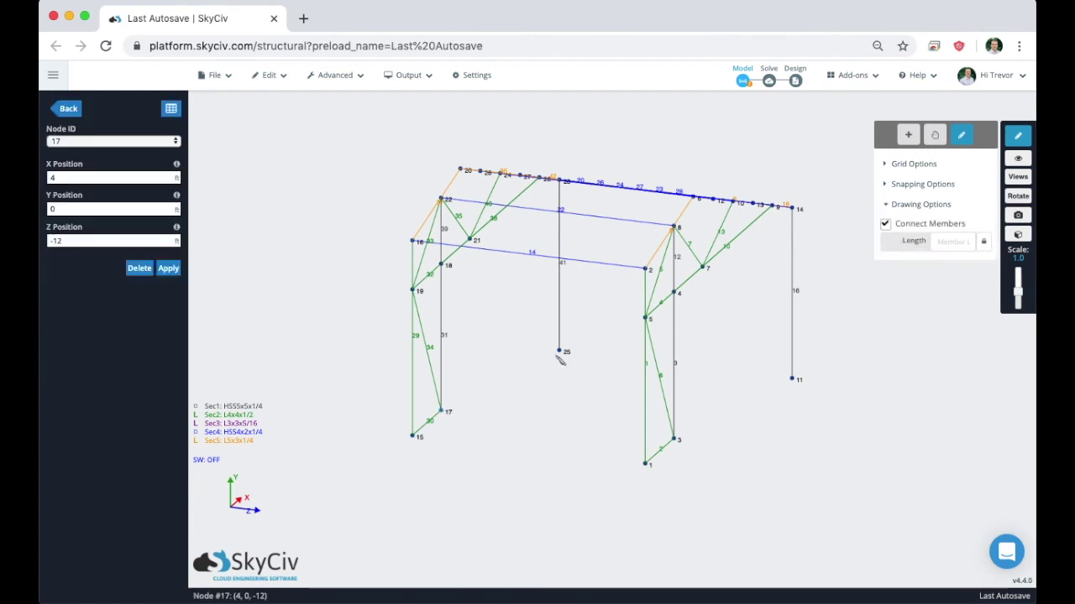
pyautogui.click(677, 228)
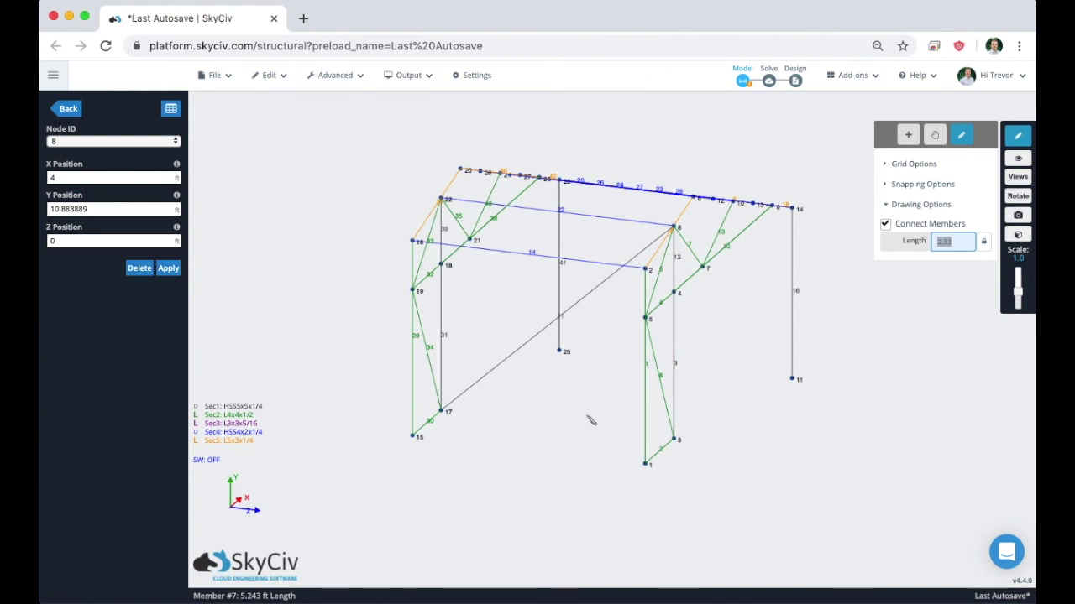
pyautogui.click(675, 439)
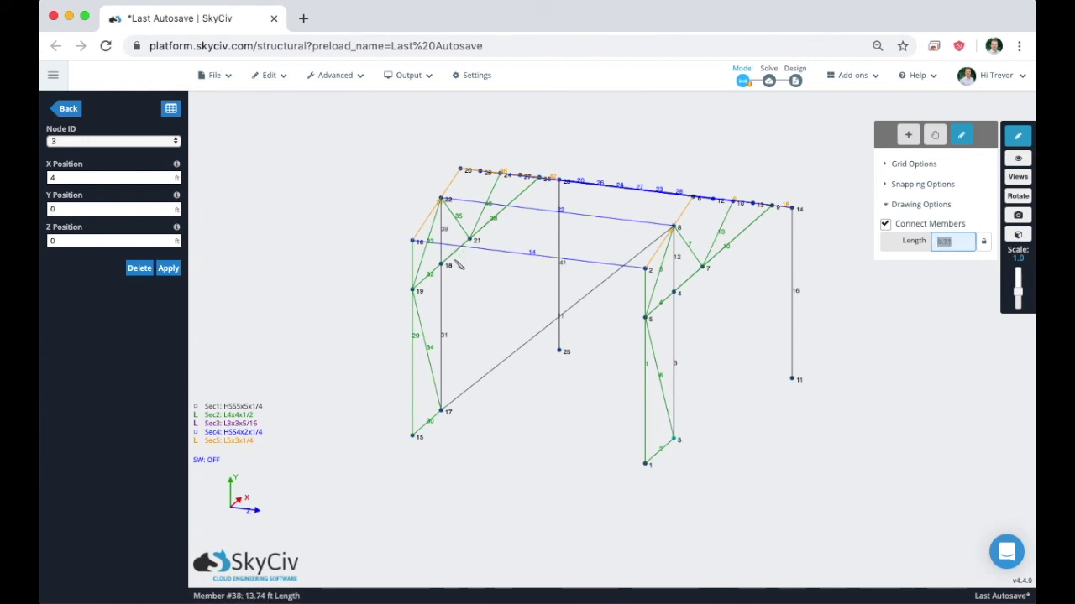
pyautogui.click(442, 199)
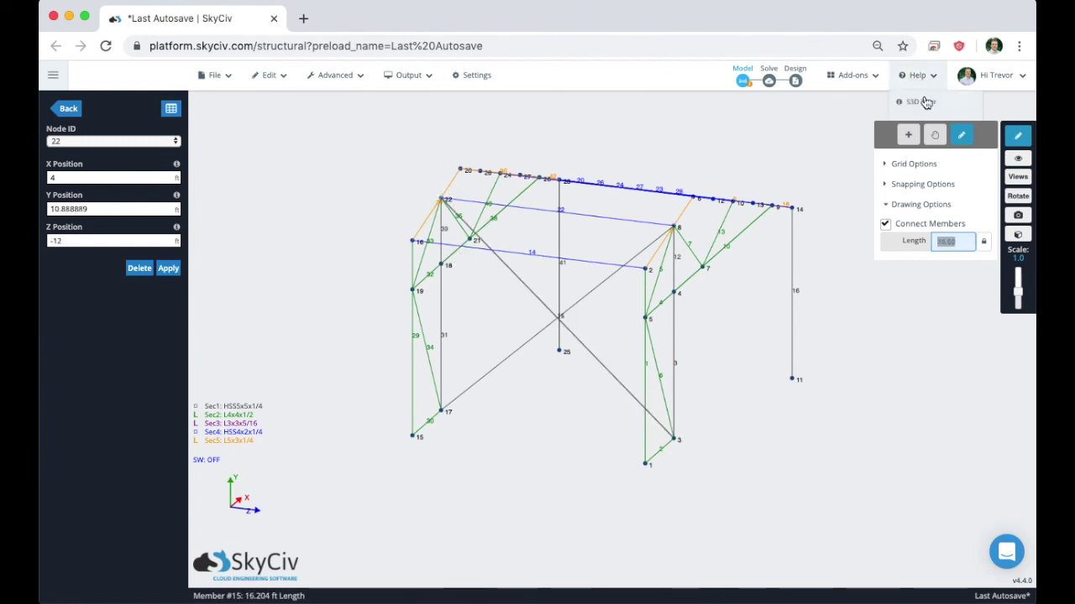
pyautogui.click(965, 136)
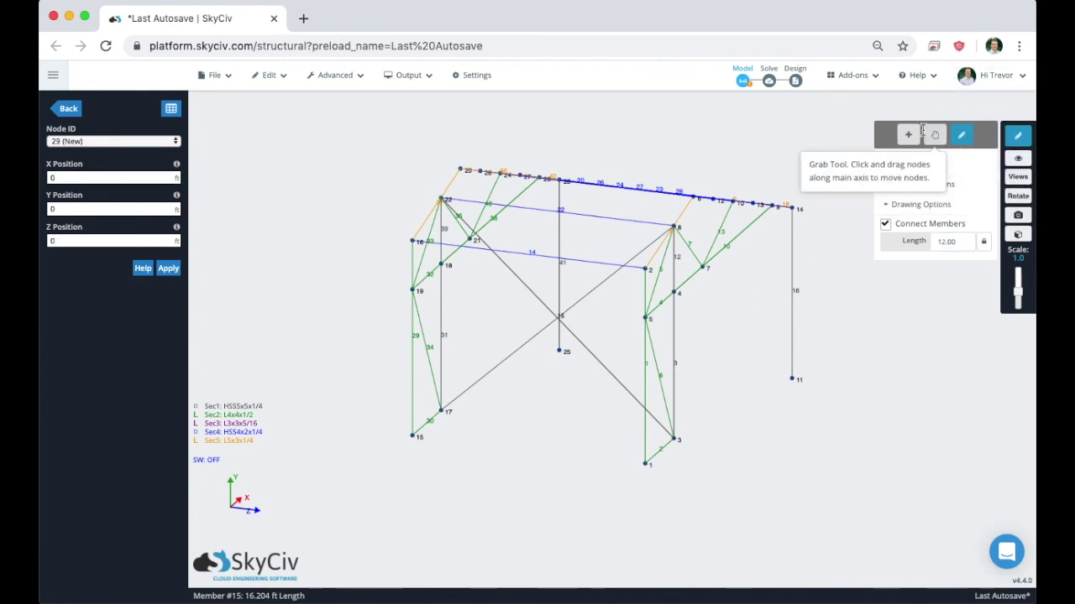
# - Assign section 3 (L3x3x5/16) to the two cross-bracing members between the frames, 11 and 15
pyautogui.click(915, 135)
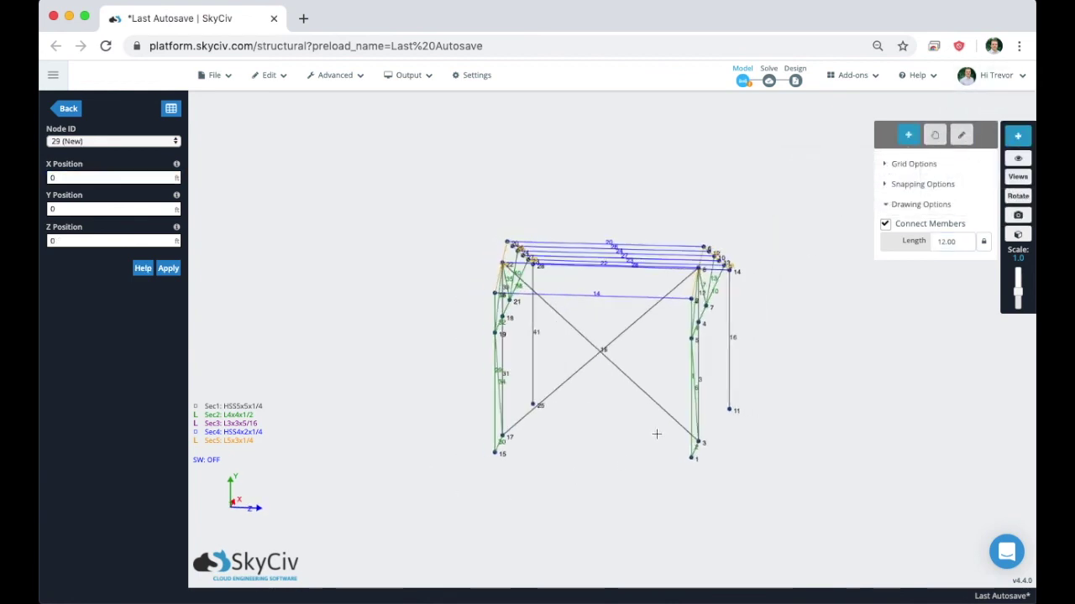
pyautogui.moveTo(588, 329); pyautogui.dragTo(640, 425)
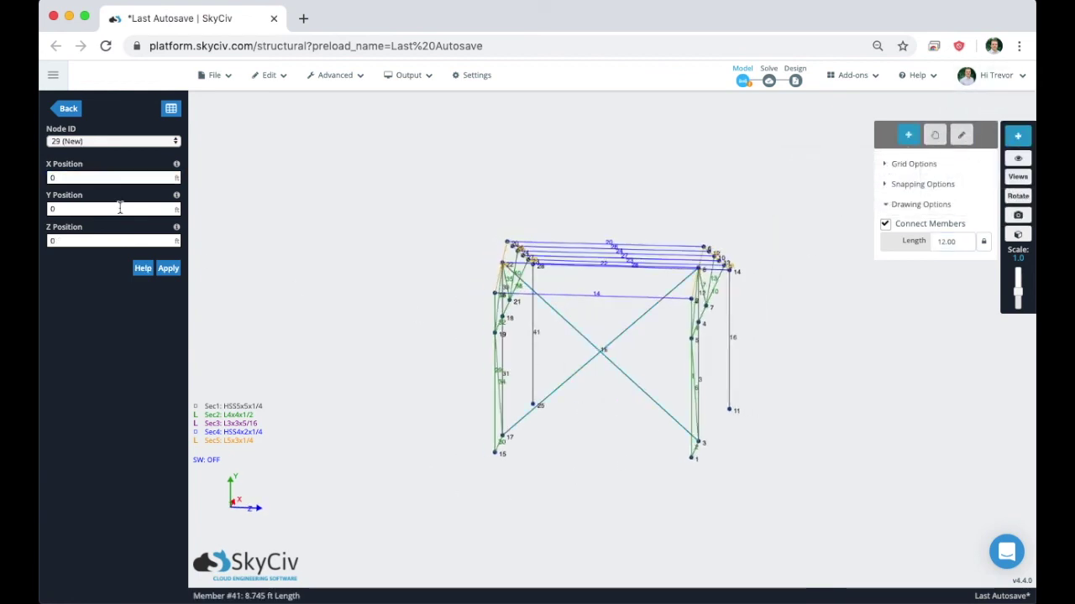
pyautogui.click(67, 108)
pyautogui.click(149, 135)
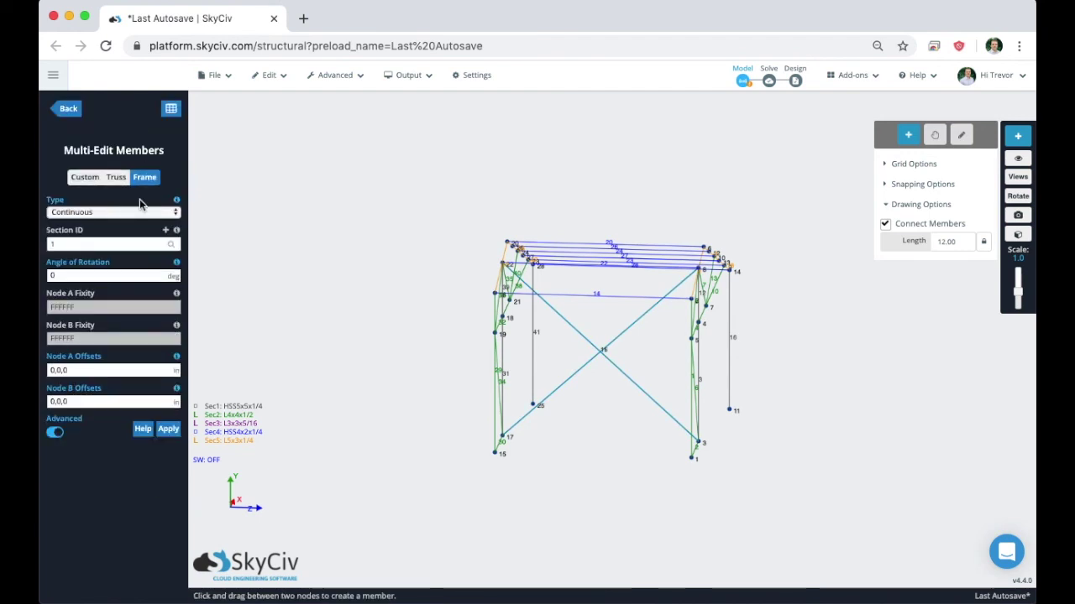
pyautogui.click(103, 245)
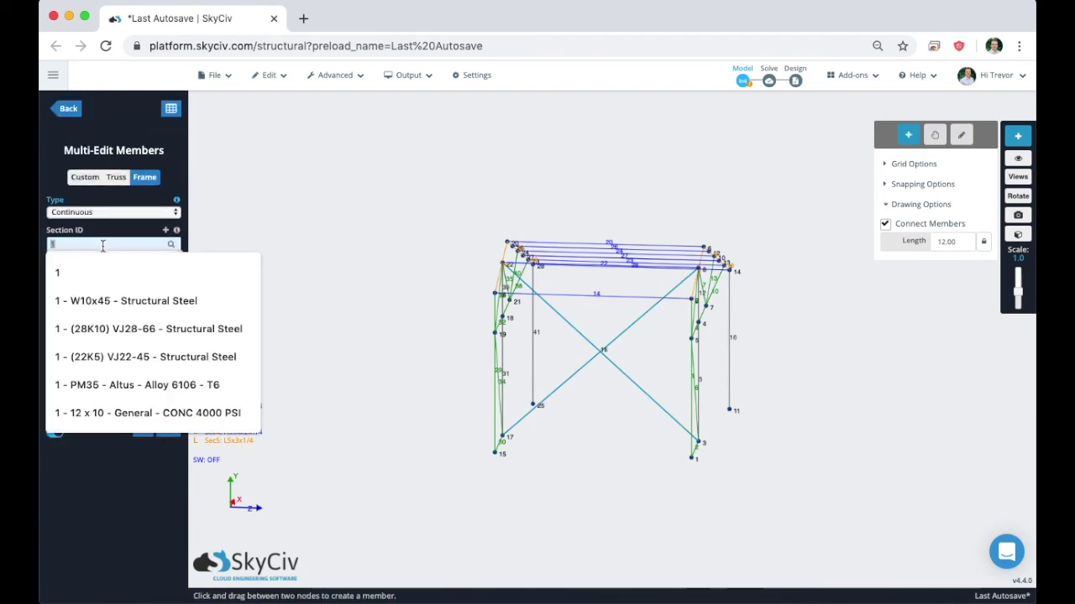
pyautogui.write('3')
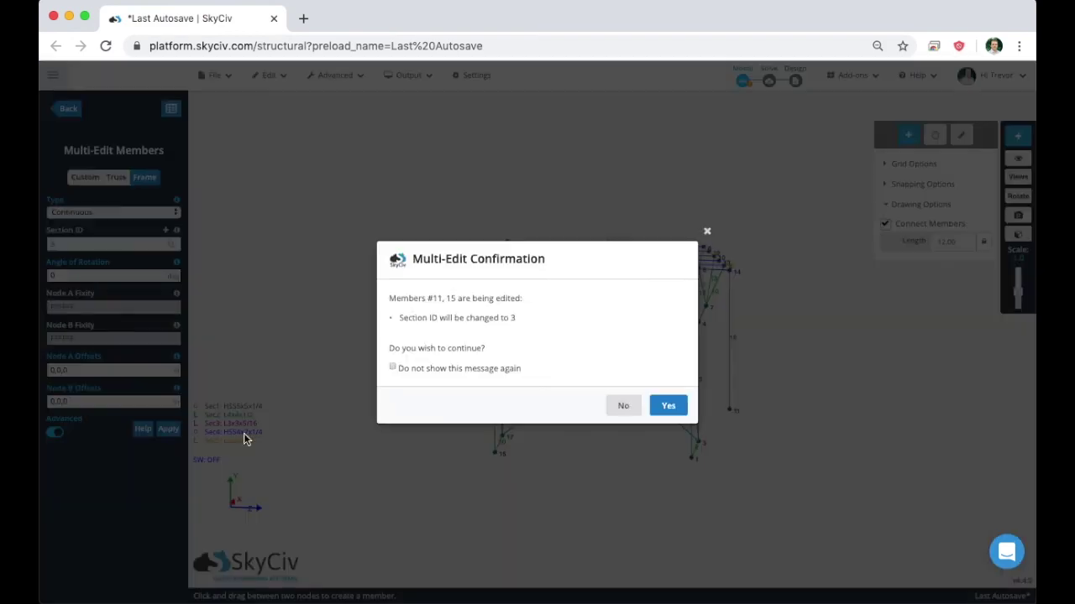
pyautogui.click(168, 429)
pyautogui.click(668, 406)
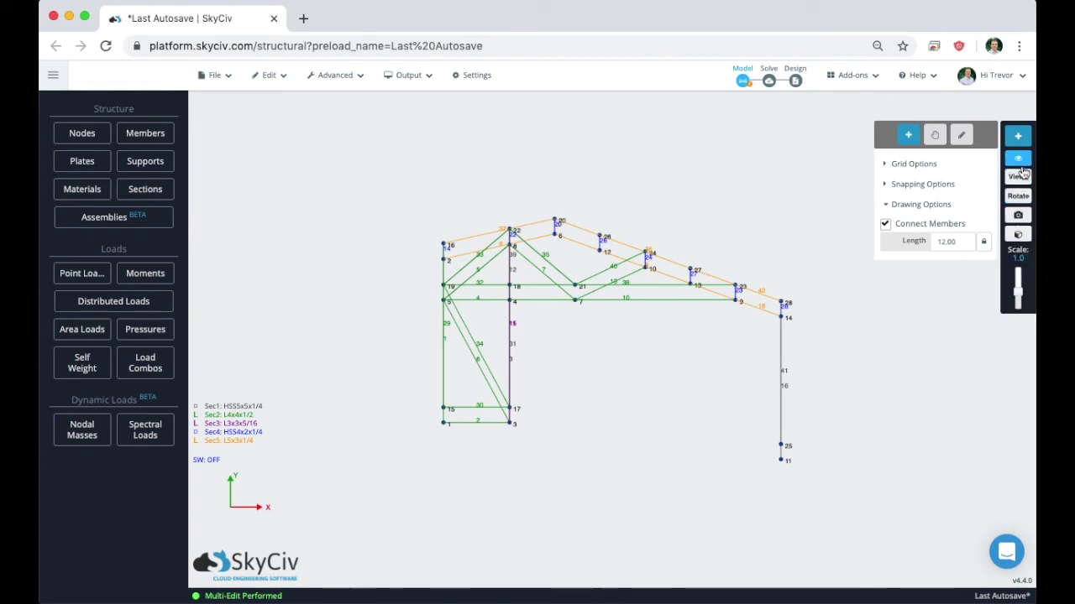
# - Add 3D pin supports with restraint code FFFRRR at the column base nodes 3, 11, 17 and 25
pyautogui.click(1018, 176)
pyautogui.click(1018, 200)
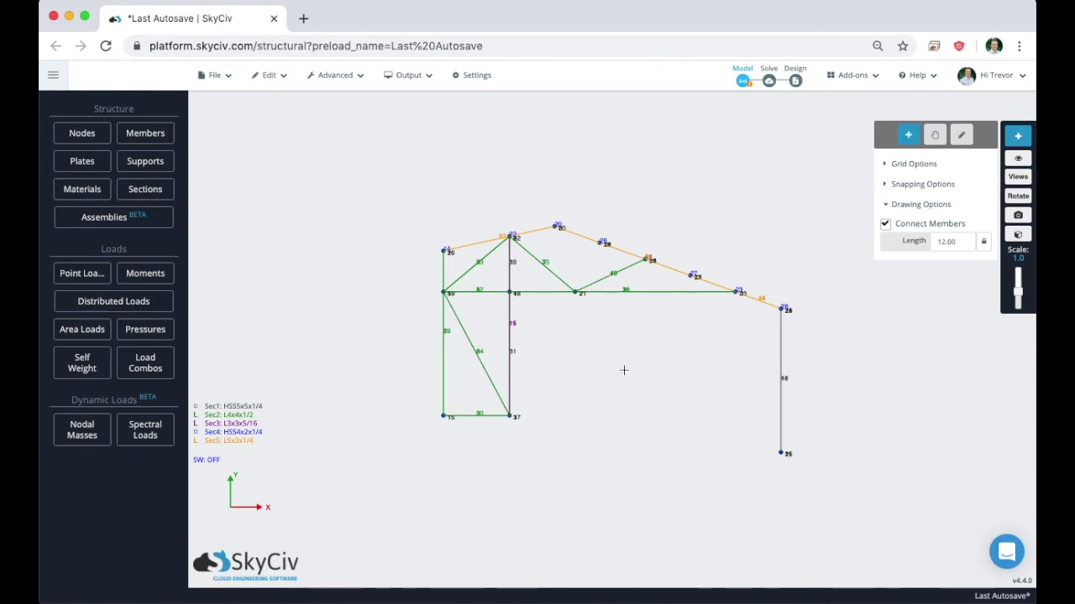
pyautogui.moveTo(917, 356); pyautogui.dragTo(494, 475)
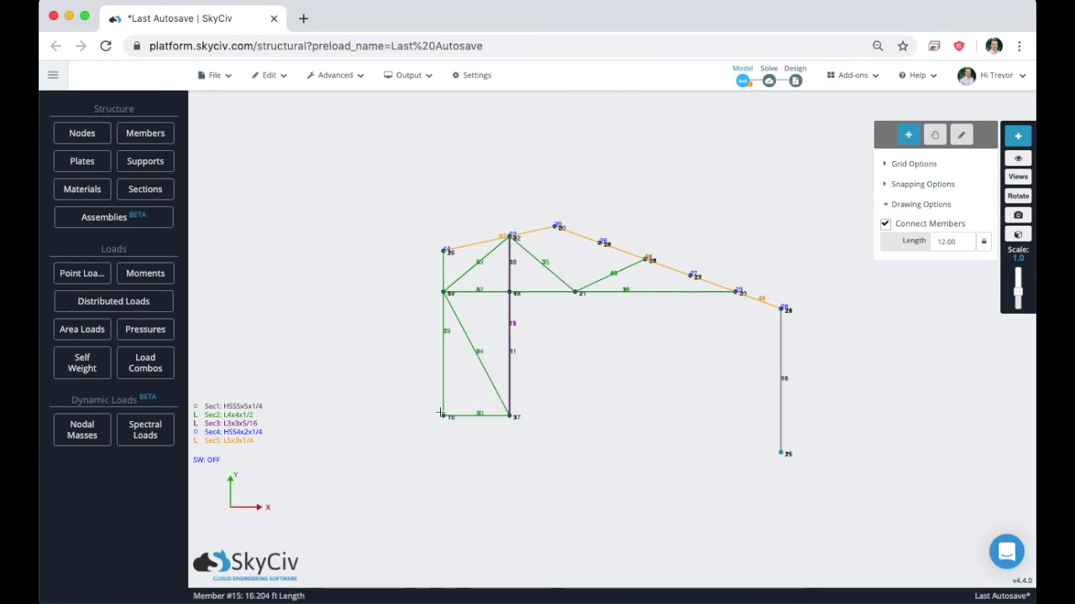
pyautogui.moveTo(551, 399); pyautogui.dragTo(526, 418)
pyautogui.moveTo(845, 403); pyautogui.dragTo(486, 469)
pyautogui.moveTo(650, 448); pyautogui.dragTo(604, 441, button='right')
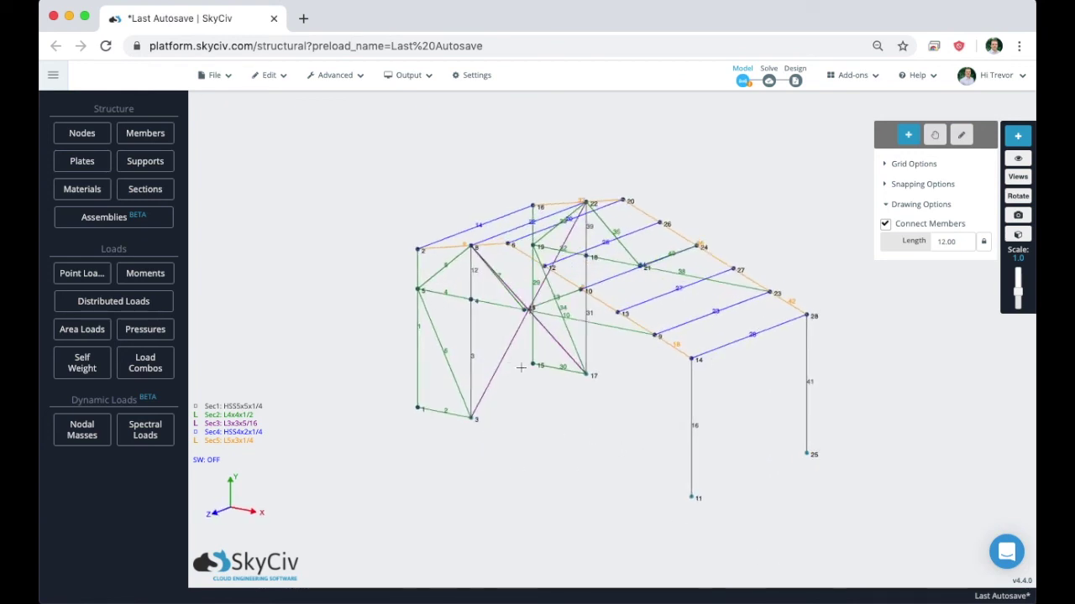
pyautogui.rightClick(569, 423)
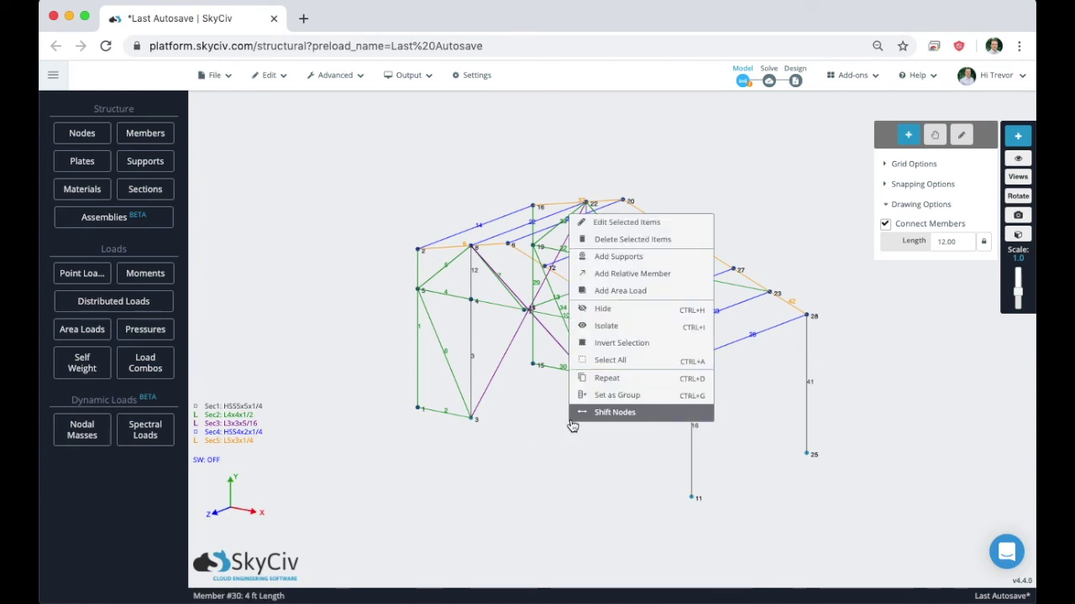
pyautogui.click(612, 257)
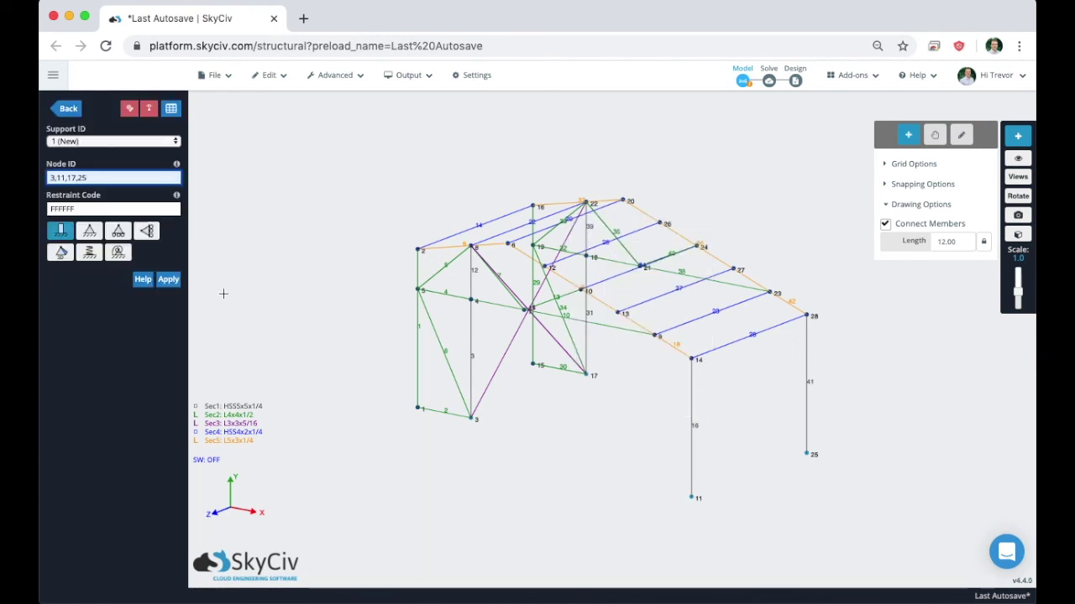
pyautogui.click(75, 178)
pyautogui.click(66, 255)
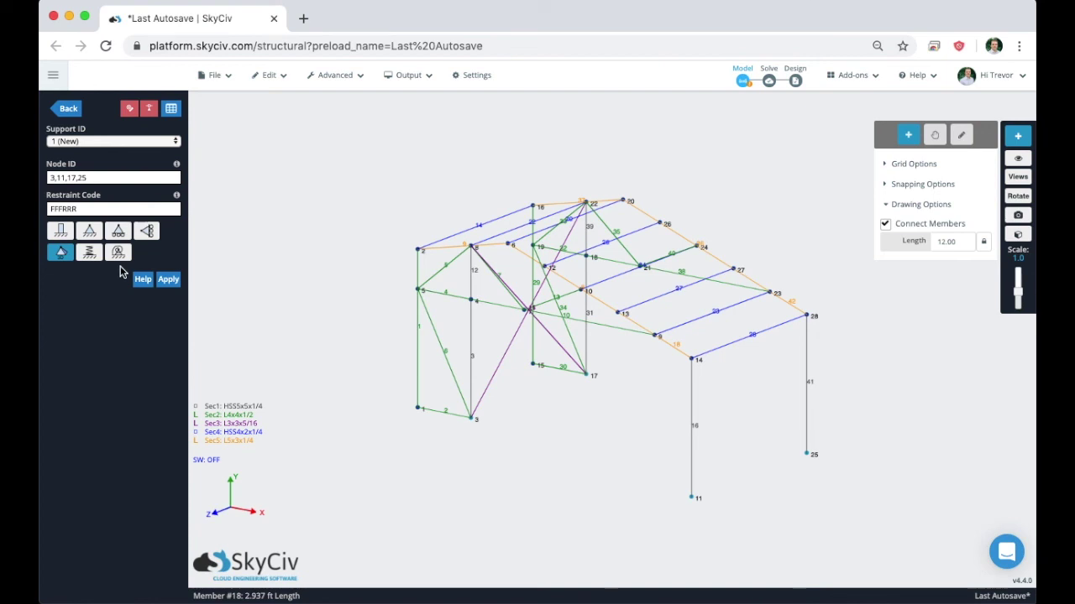
pyautogui.click(168, 280)
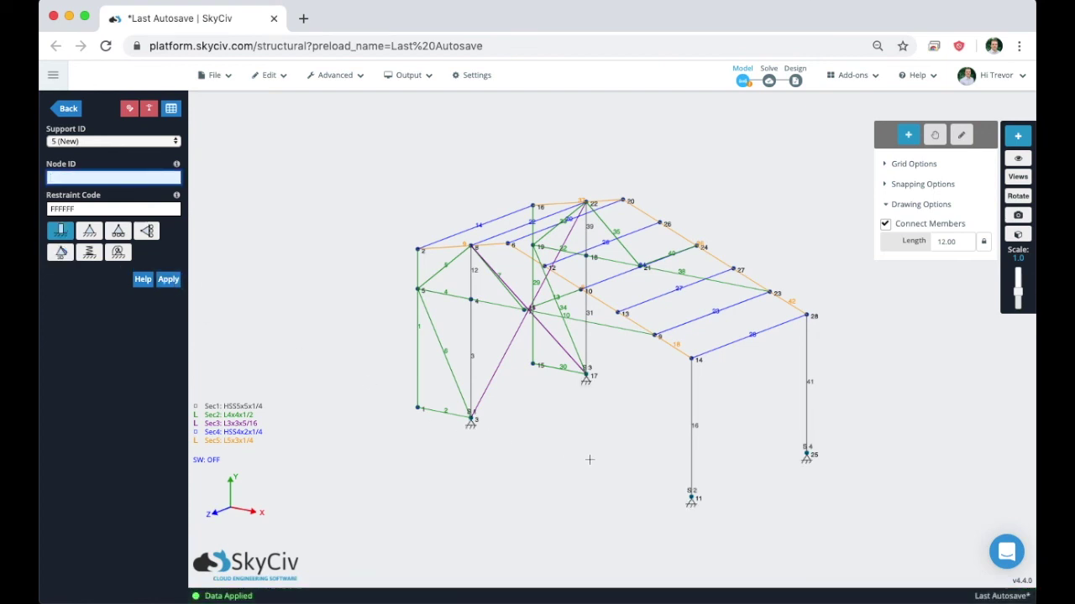
pyautogui.moveTo(610, 463)
pyautogui.mouseDown()
pyautogui.moveTo(568, 451)
pyautogui.moveTo(614, 458)
pyautogui.moveTo(556, 460)
pyautogui.mouseUp()
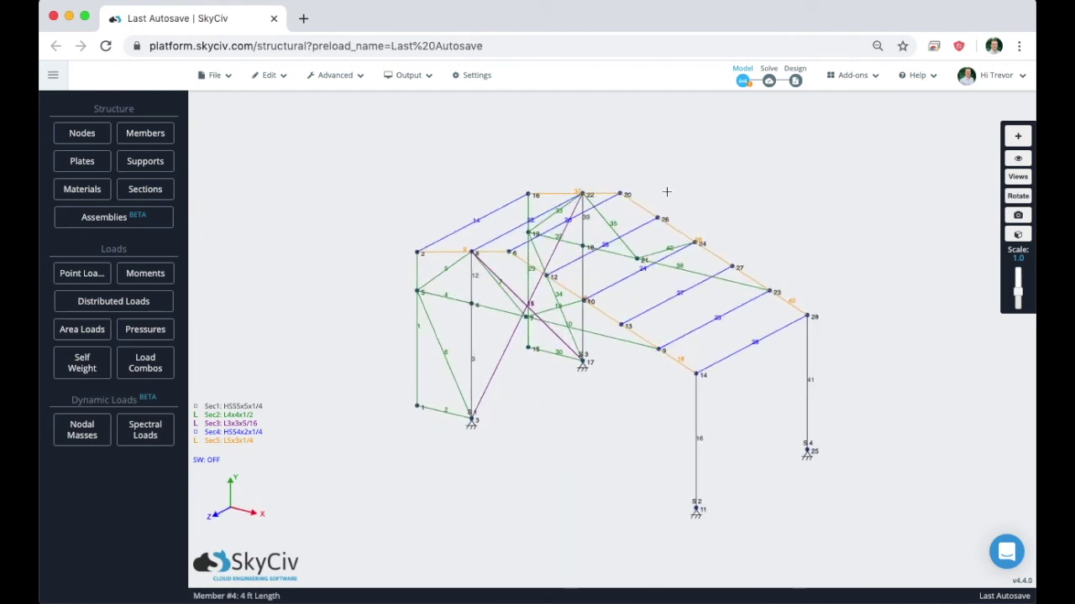